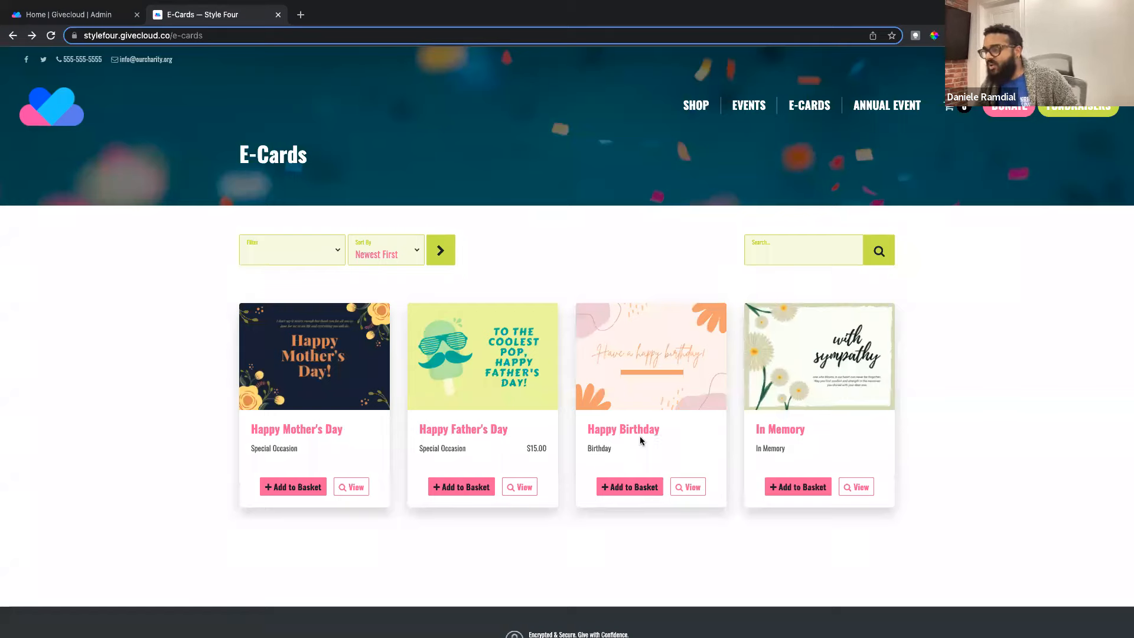
# Step: Scroll the storefront E-Cards page to review the Mother's Day, Father's Day, Birthday and In Memory cards
pyautogui.scroll(-1, 643, 447)
pyautogui.scroll(-1, 643, 447)
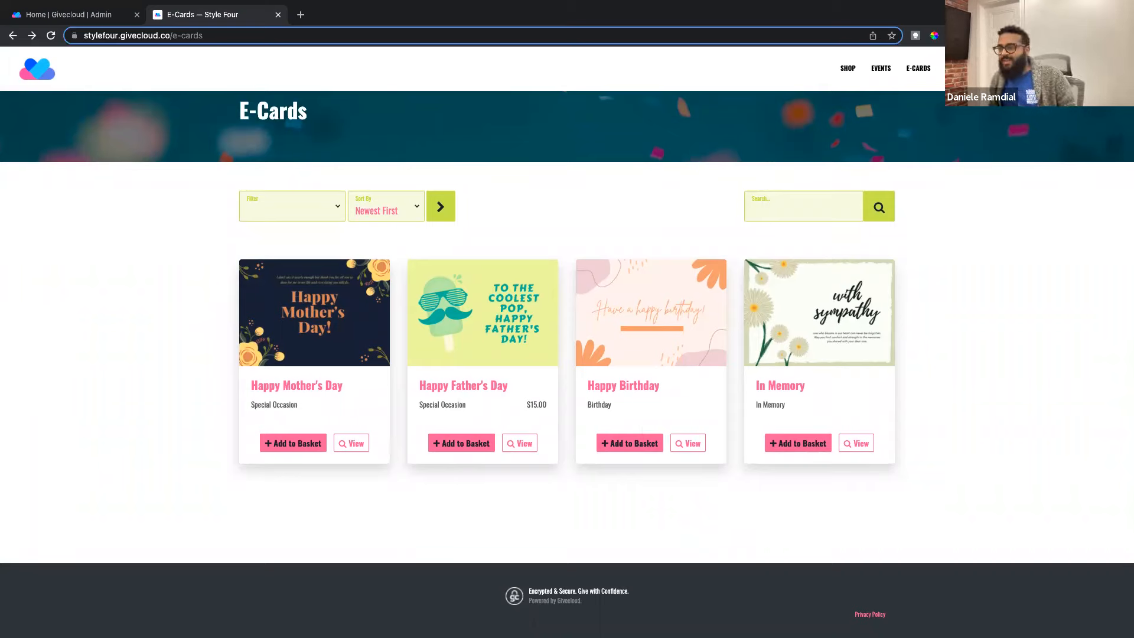
pyautogui.scroll(-1, 309, 352)
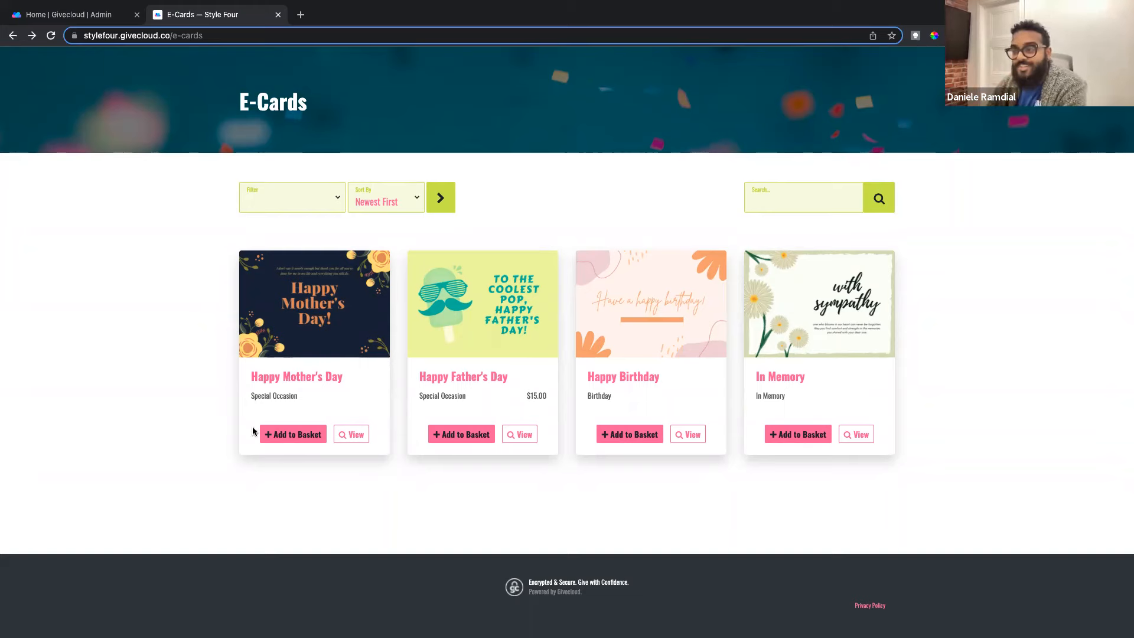
pyautogui.scroll(1, 293, 372)
pyautogui.scroll(-1, 301, 357)
# Step: Open the Happy Mother's Day e-card, try the preset amounts, and set a custom Other amount of 75
pyautogui.click(350, 435)
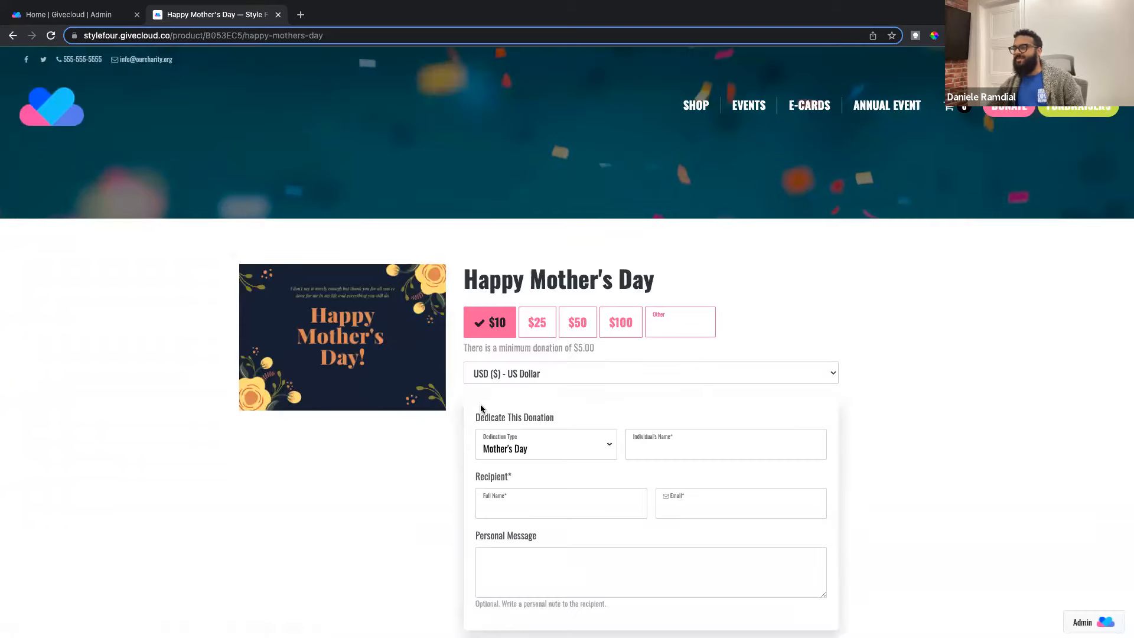
pyautogui.scroll(-1, 481, 404)
pyautogui.scroll(-1, 466, 415)
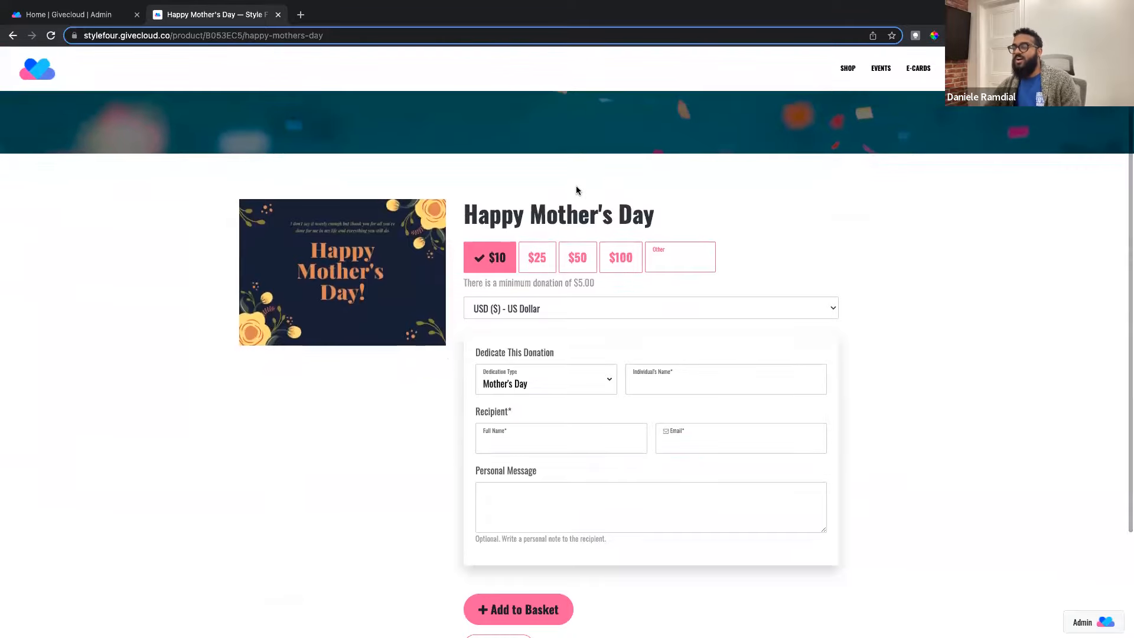
pyautogui.scroll(1, 576, 190)
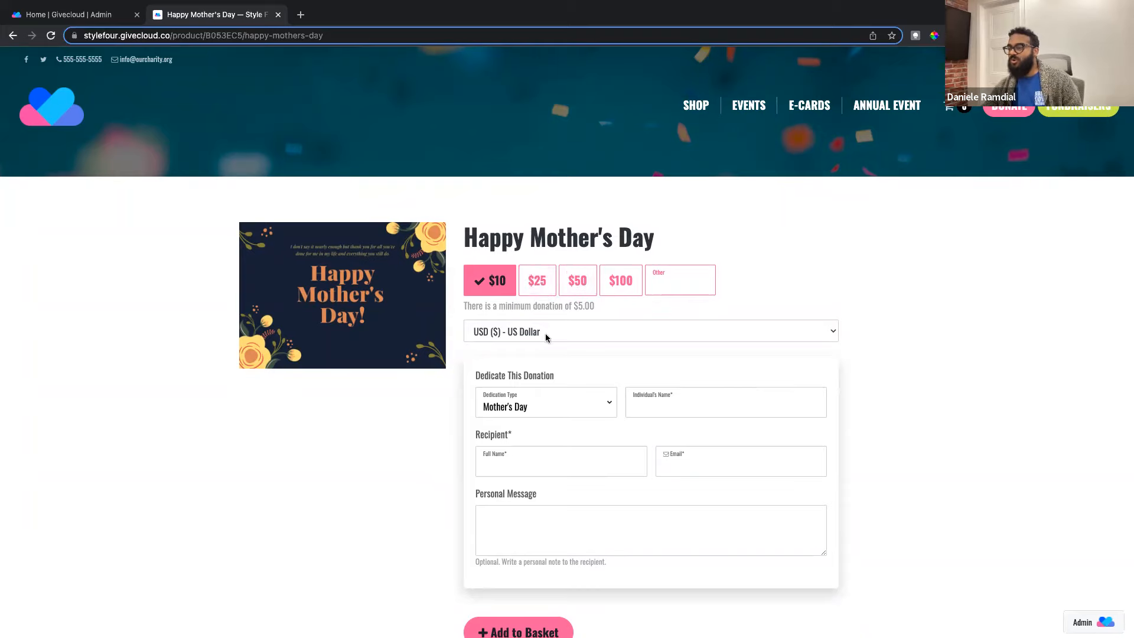
pyautogui.click(537, 282)
pyautogui.click(578, 282)
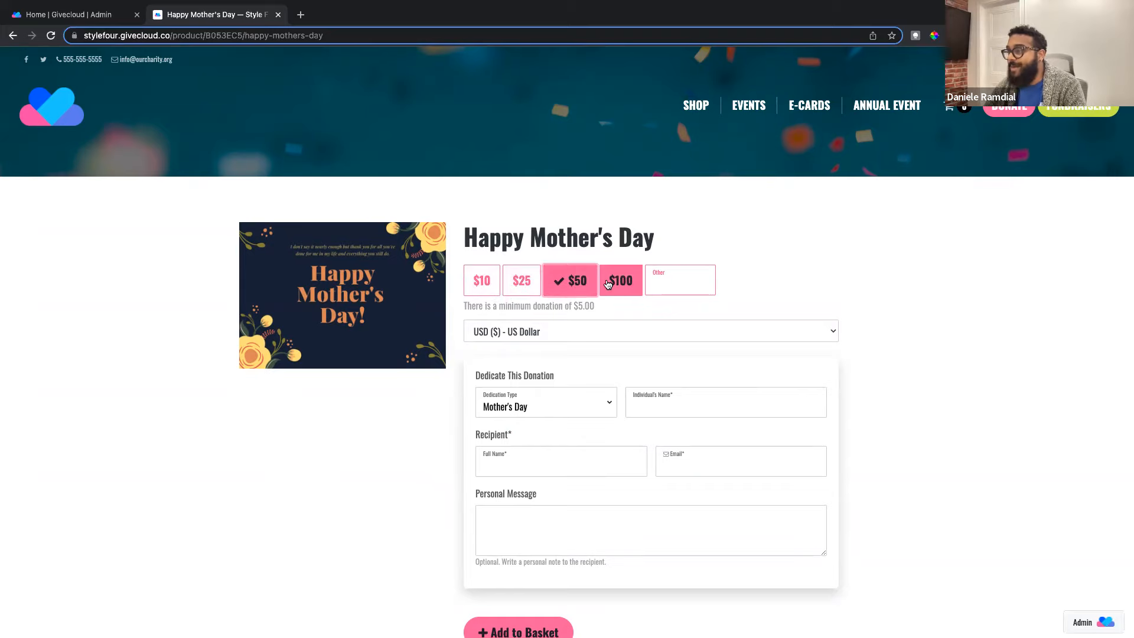
pyautogui.click(608, 284)
pyautogui.click(659, 281)
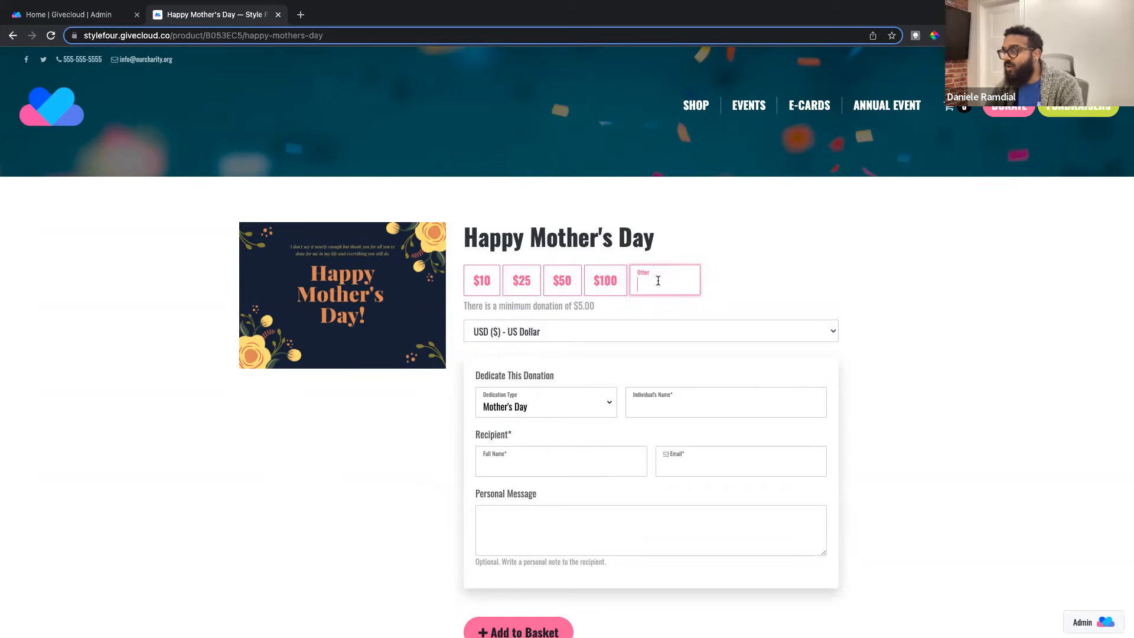
pyautogui.write('75')
pyautogui.click(825, 252)
# Step: Enter the honoree's name in the Individual's Name field
pyautogui.scroll(-1, 550, 391)
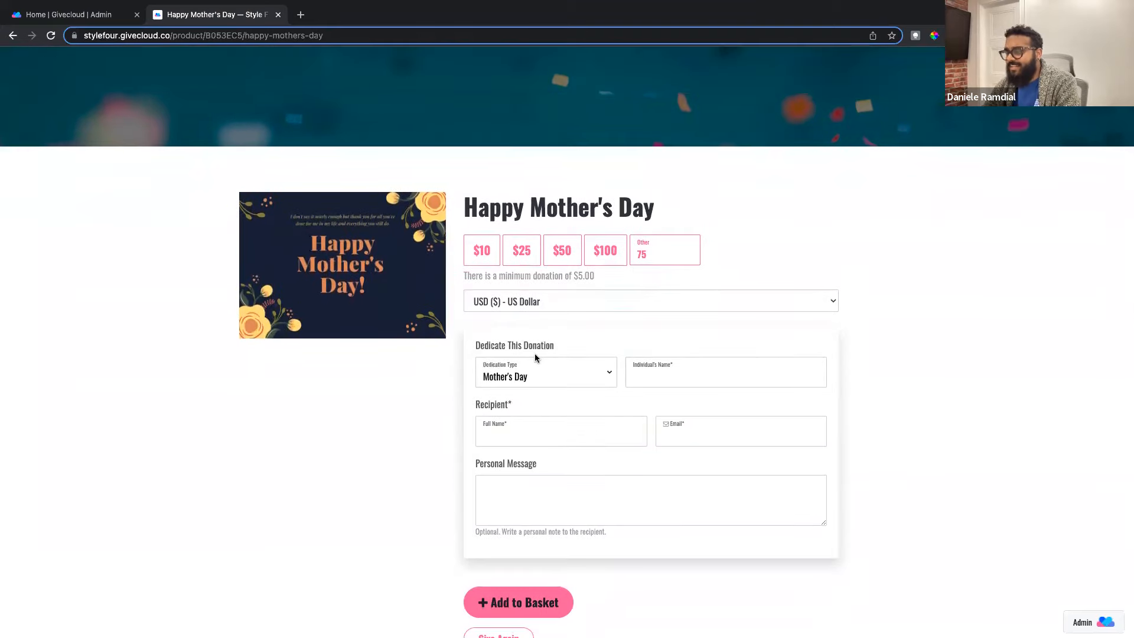
pyautogui.scroll(-1, 534, 357)
pyautogui.click(672, 342)
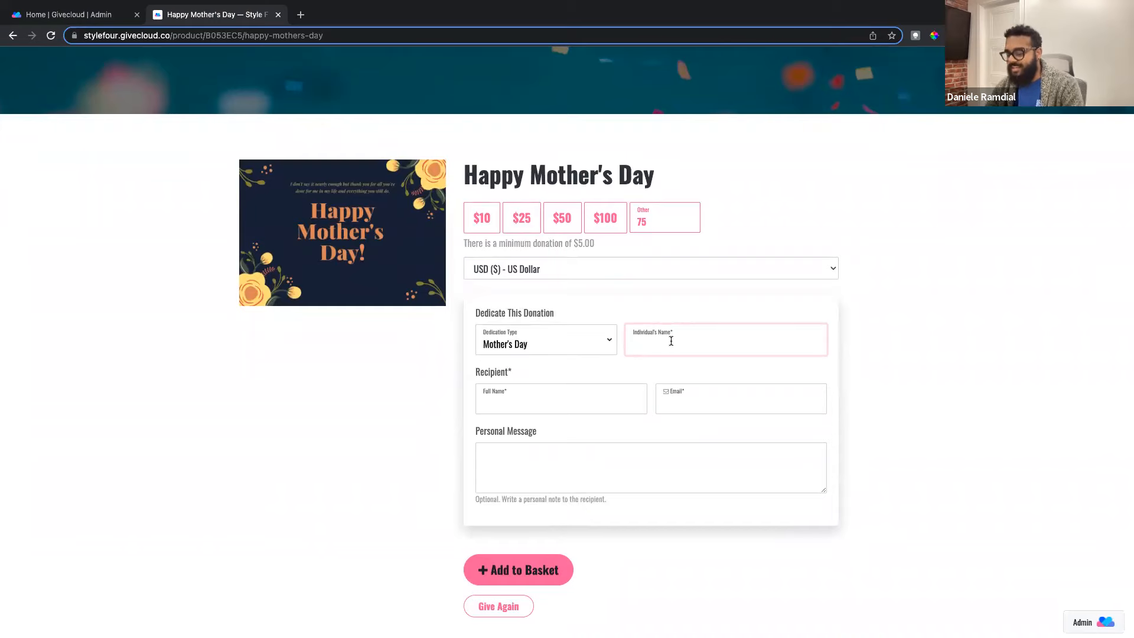
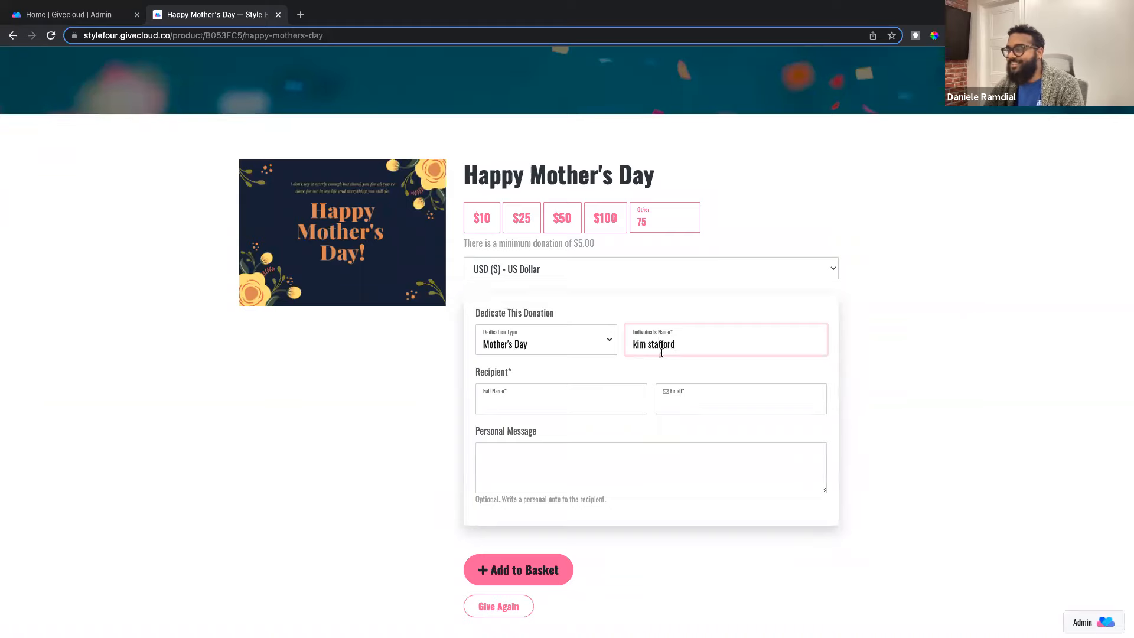
pyautogui.click(517, 399)
# Step: Enter the recipient's full name and e-mail address, correcting a mistyped e-mail
pyautogui.scroll(-1, 507, 375)
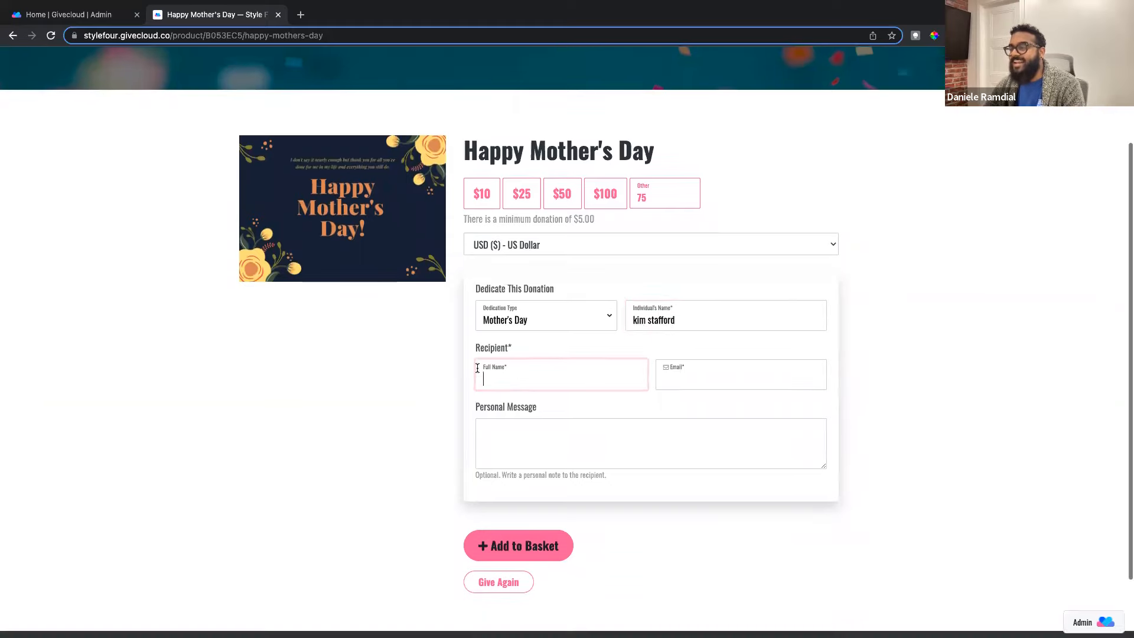
pyautogui.scroll(-1, 504, 375)
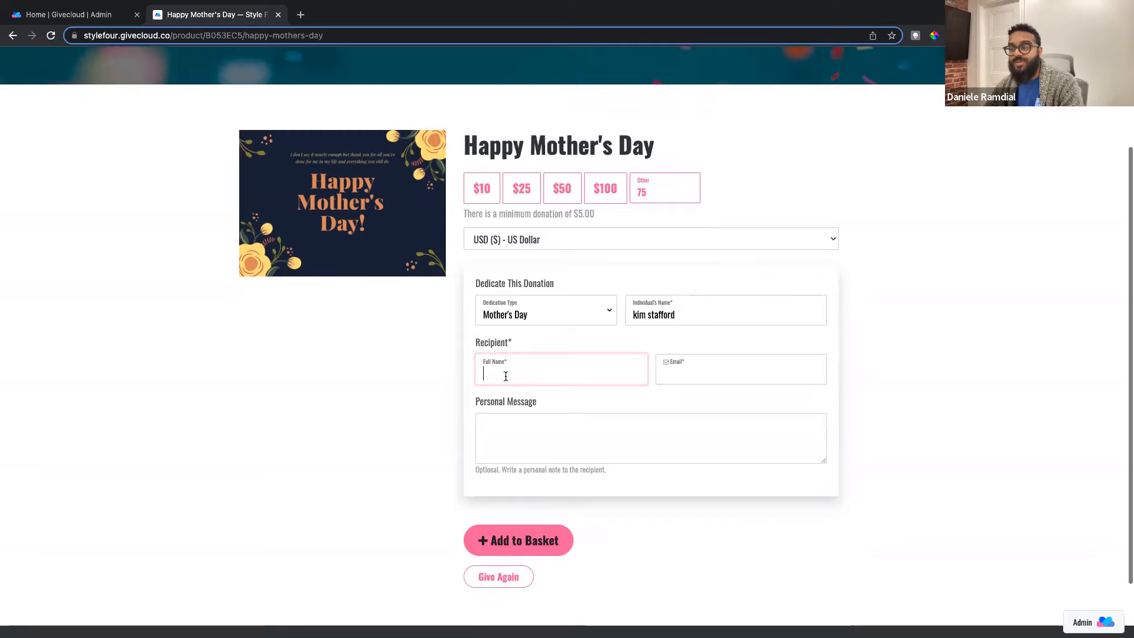
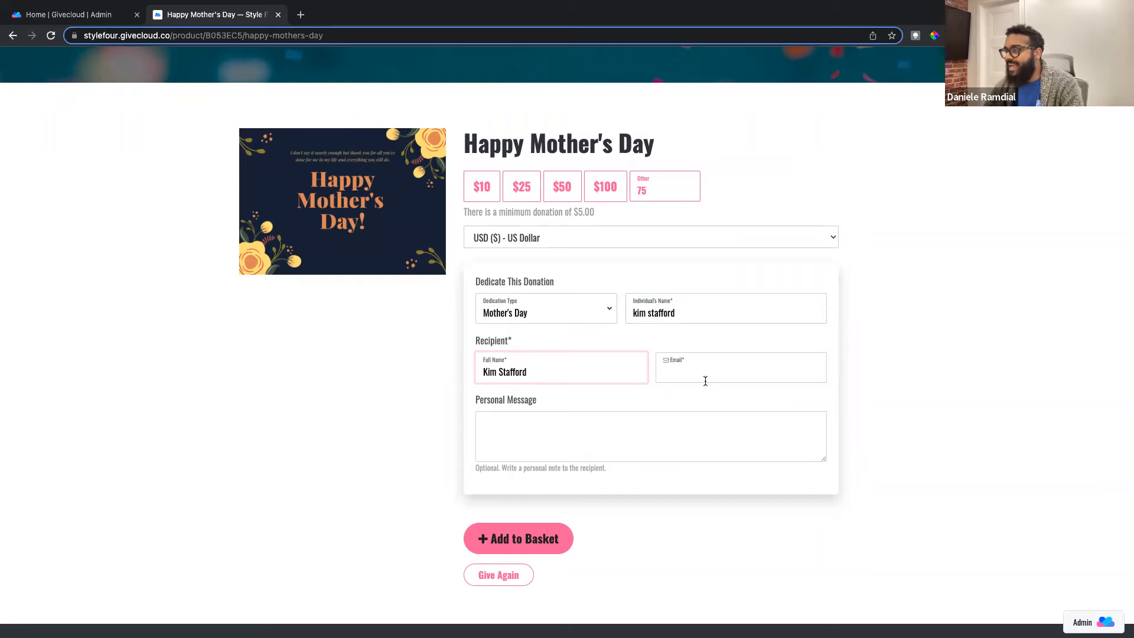
pyautogui.click(703, 375)
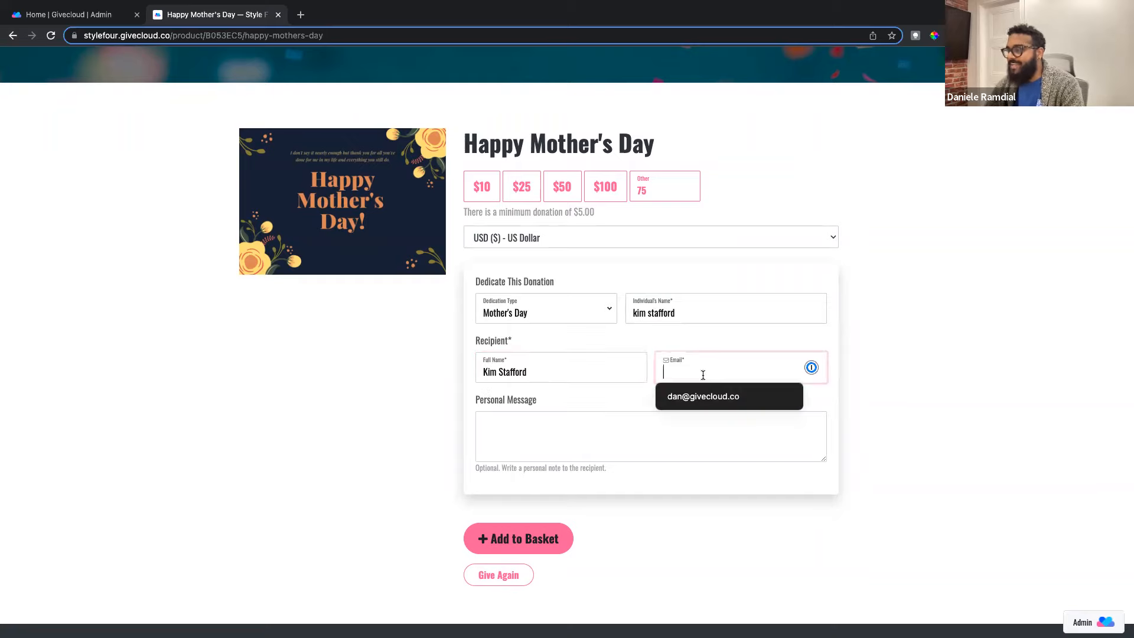
pyautogui.write('min@tes')
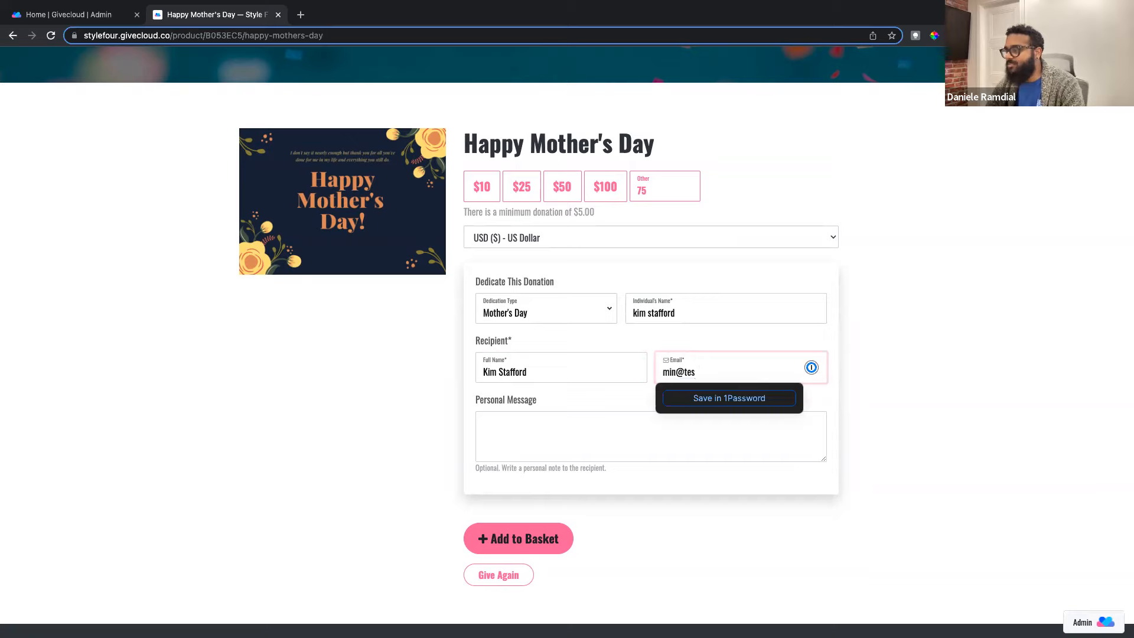
pyautogui.press('super+a')
pyautogui.write('k')
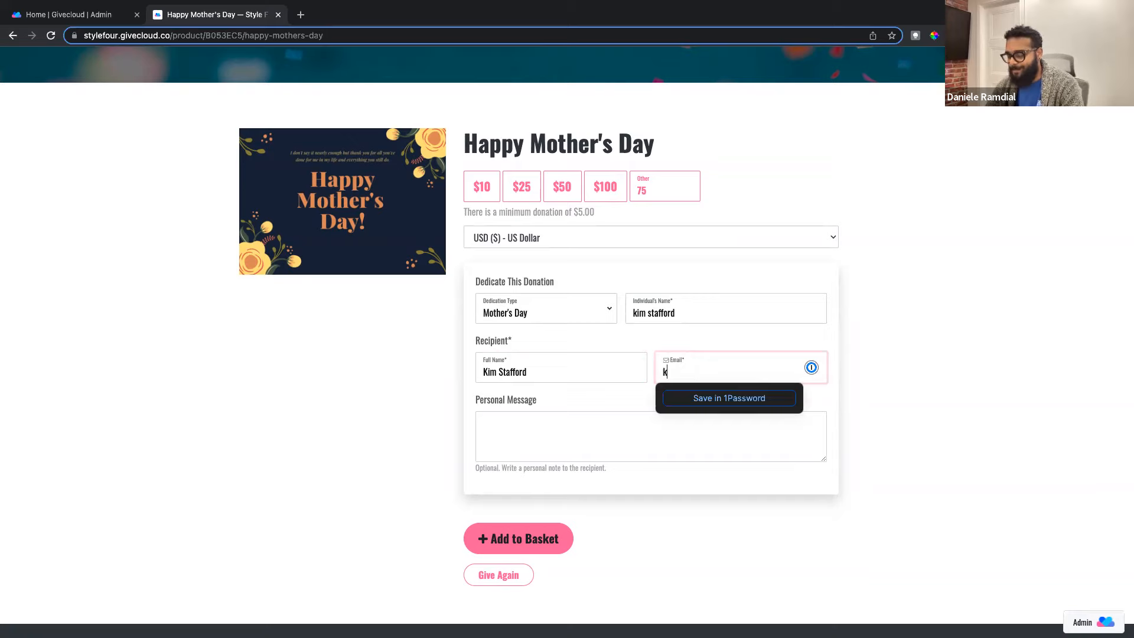
pyautogui.write('im@test.com')
# Step: Write the personal message 'Happy Mothers Day. You mean the world to me' and review the form
pyautogui.press('Tab')
pyautogui.write('Happy')
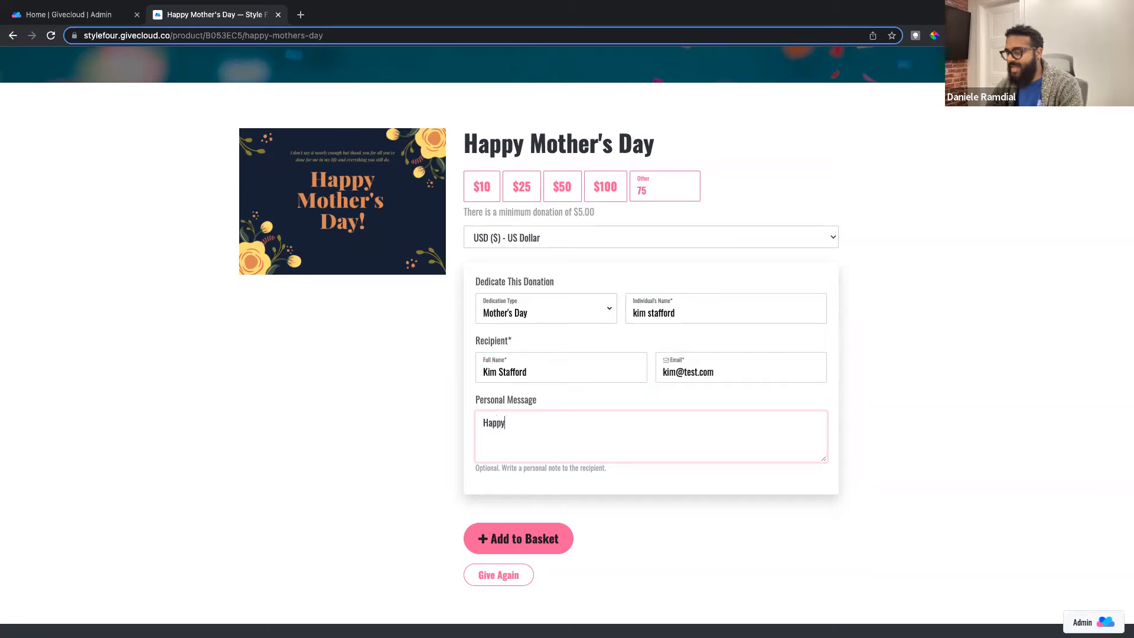
pyautogui.write(' Mothers D')
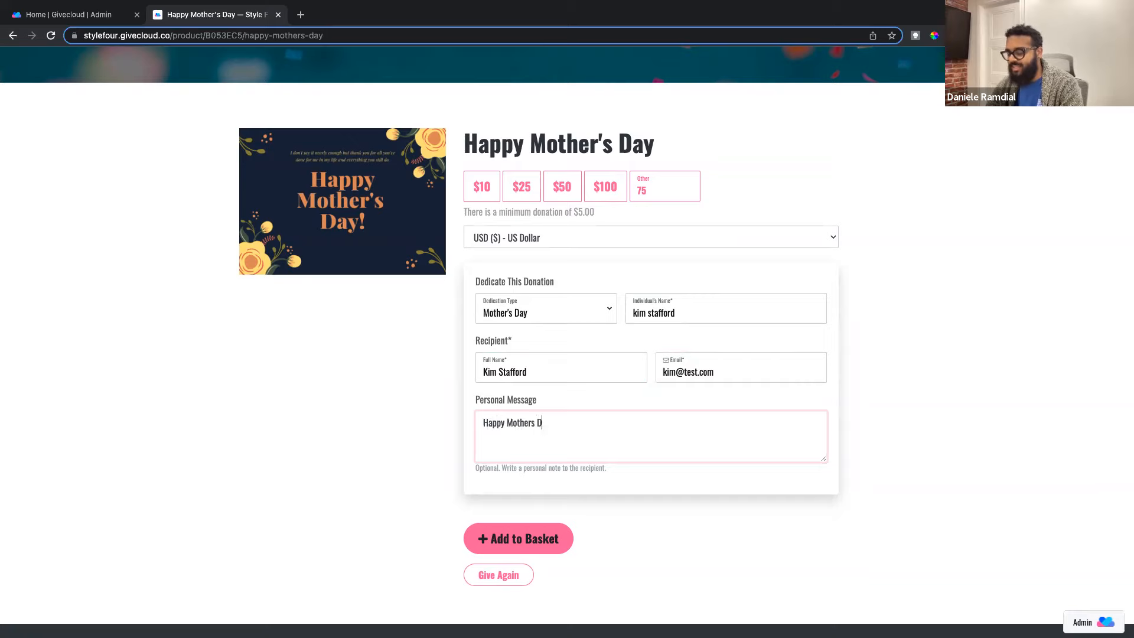
pyautogui.write('ay. Yo')
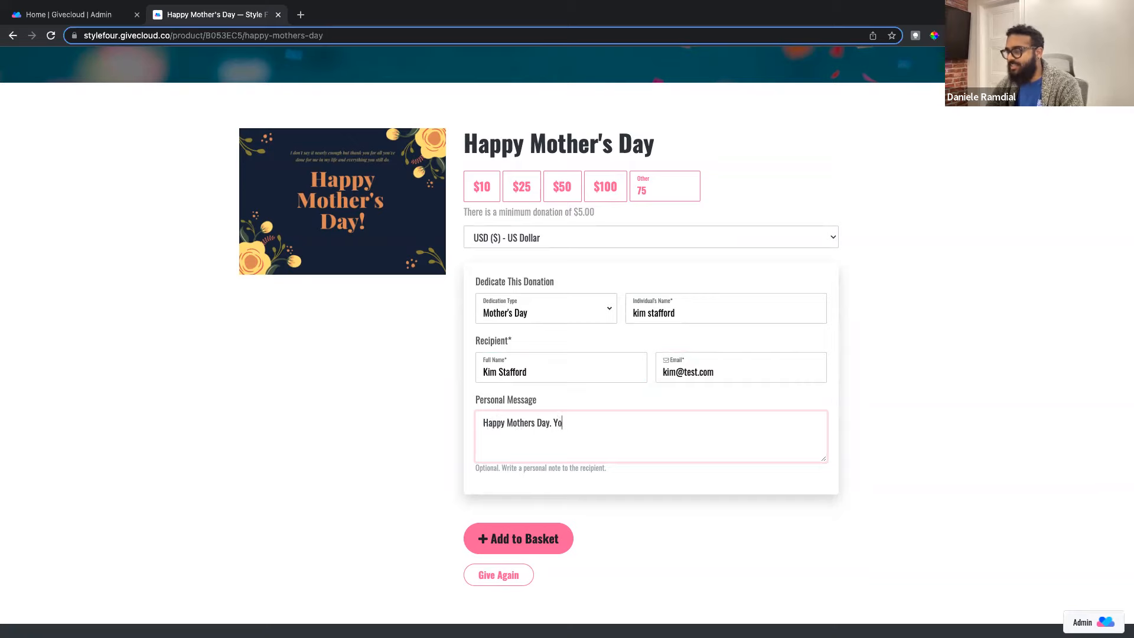
pyautogui.write('u mean the world to me')
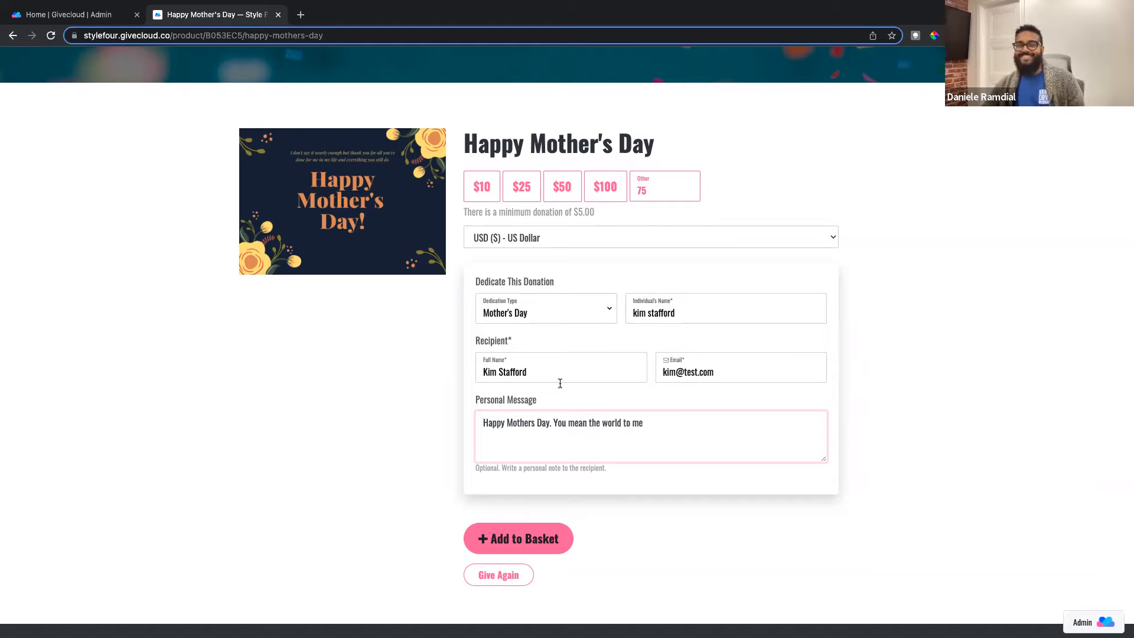
pyautogui.scroll(-1, 560, 384)
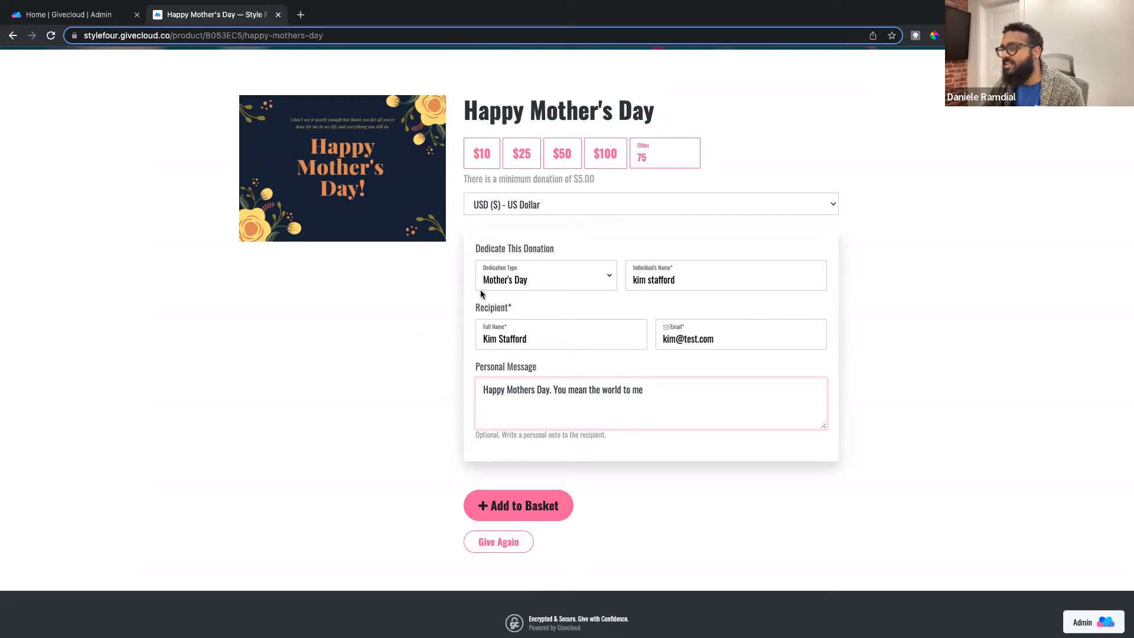
pyautogui.scroll(1, 498, 288)
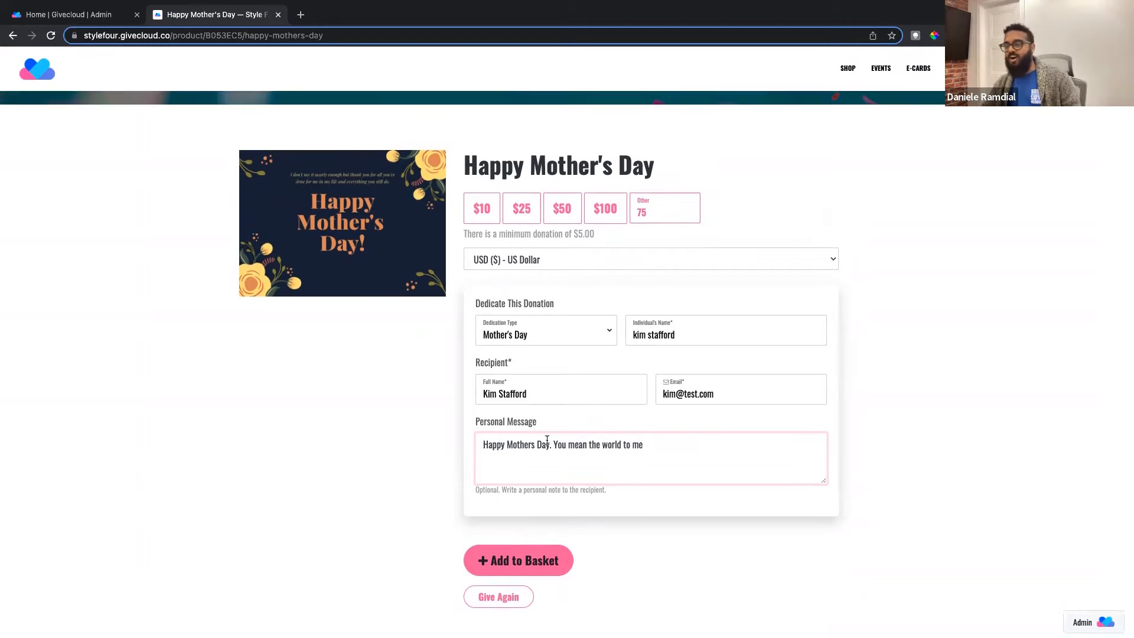
pyautogui.scroll(-2, 544, 434)
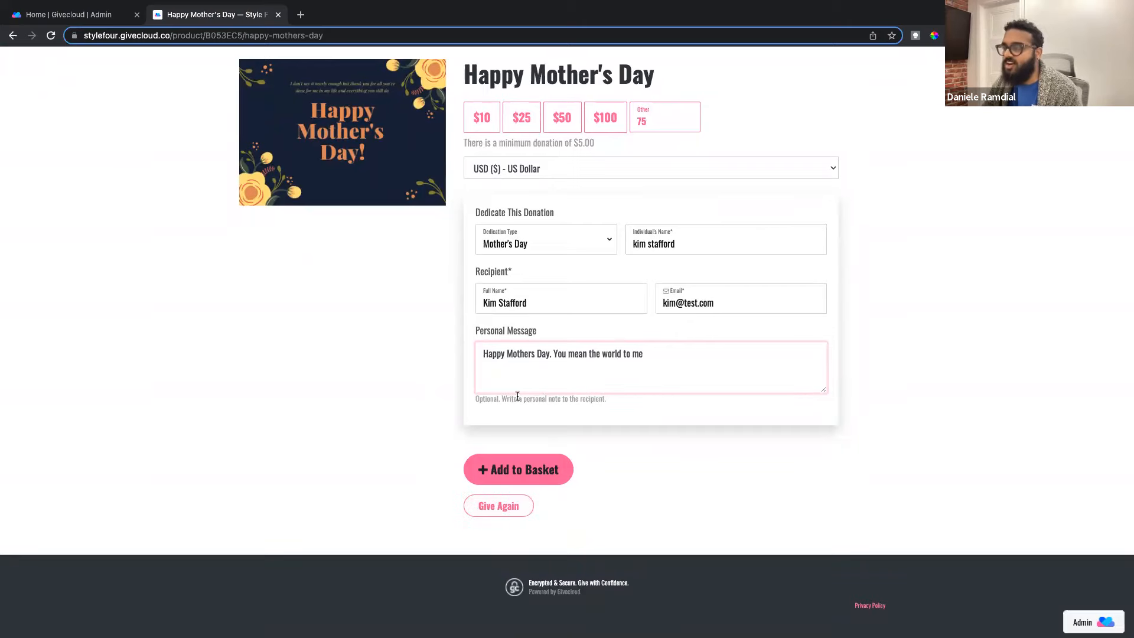
pyautogui.scroll(2, 549, 274)
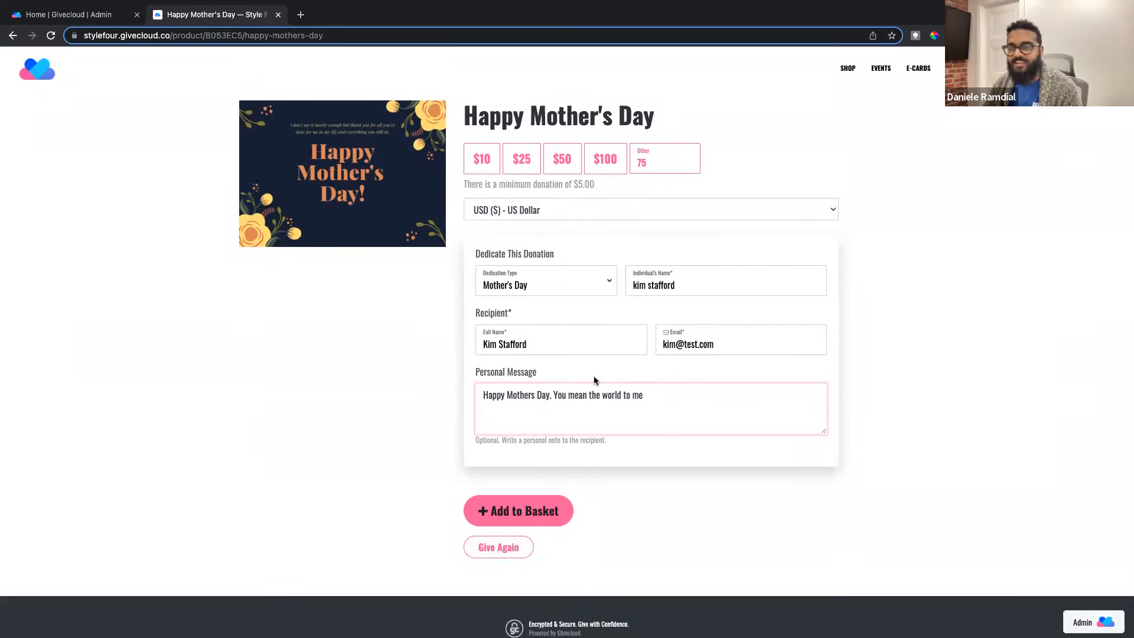
pyautogui.scroll(1, 585, 312)
pyautogui.scroll(-1, 579, 319)
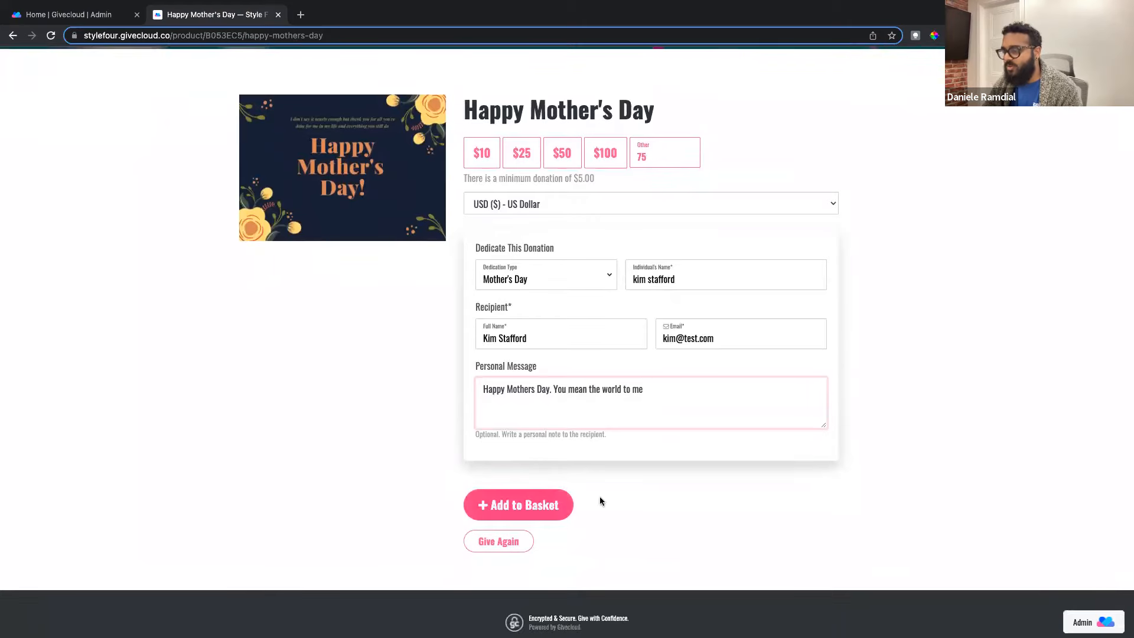
pyautogui.click(530, 505)
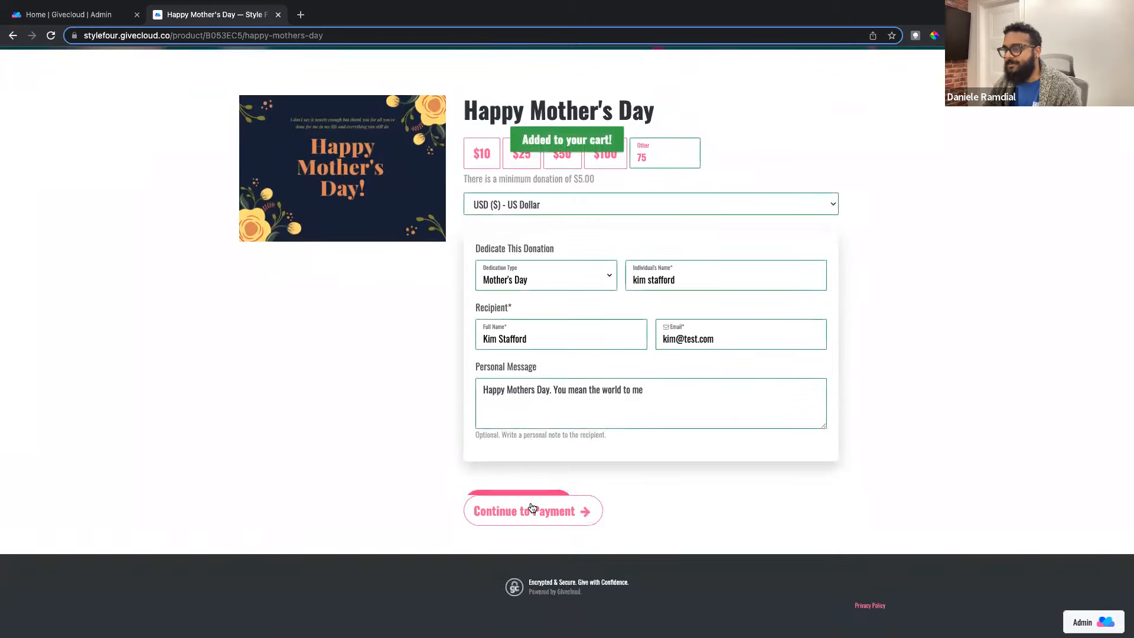
pyautogui.click(548, 510)
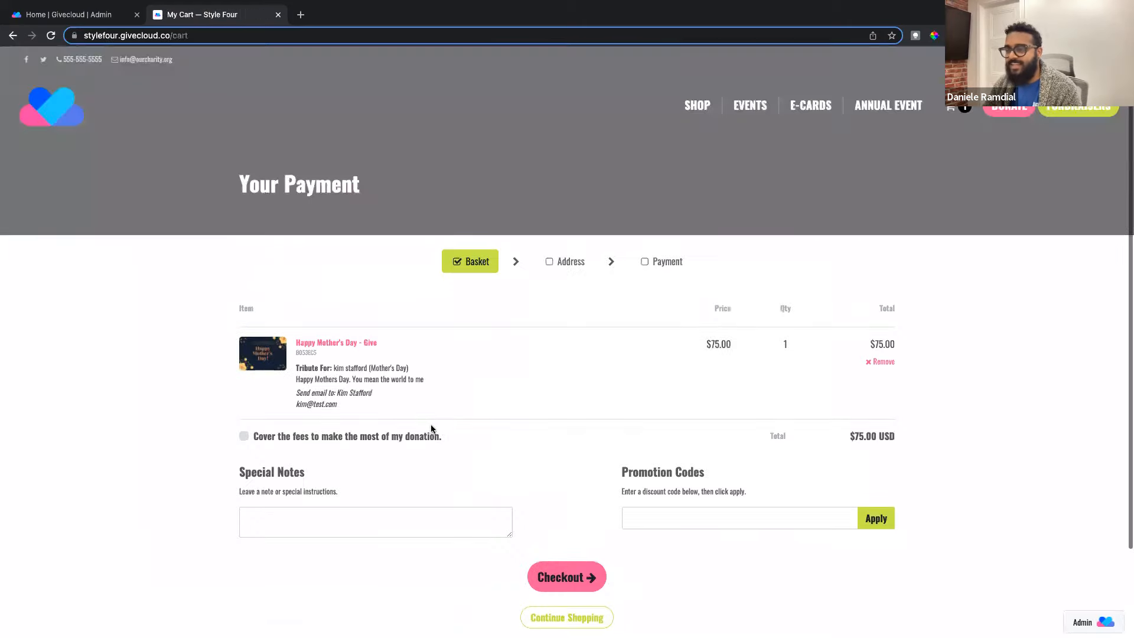
pyautogui.scroll(-1, 355, 378)
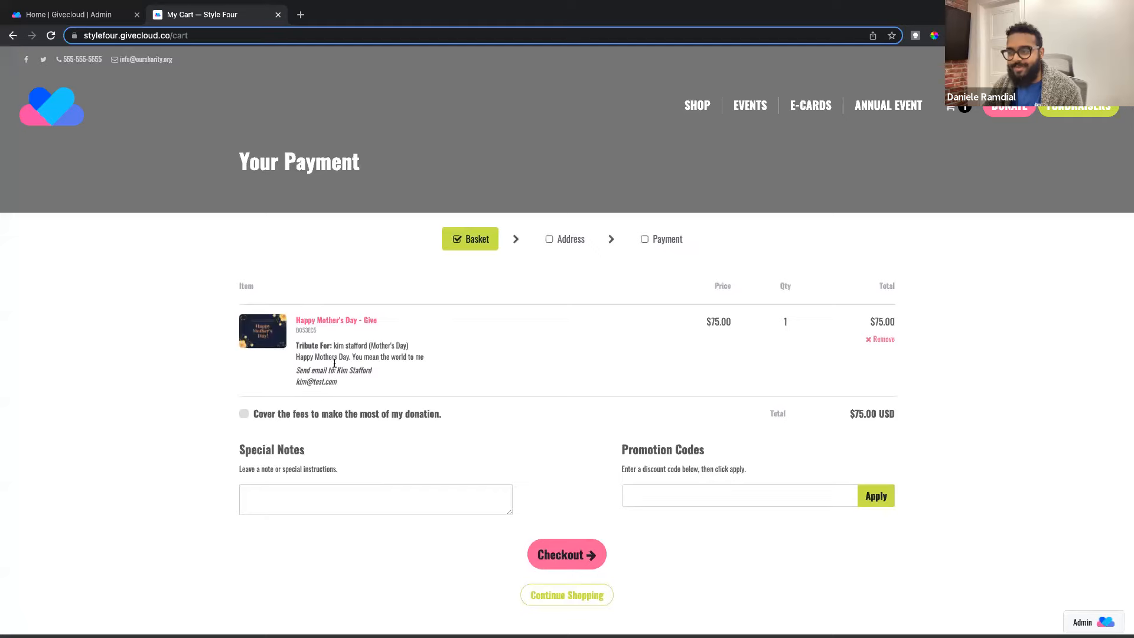
pyautogui.scroll(-1, 532, 520)
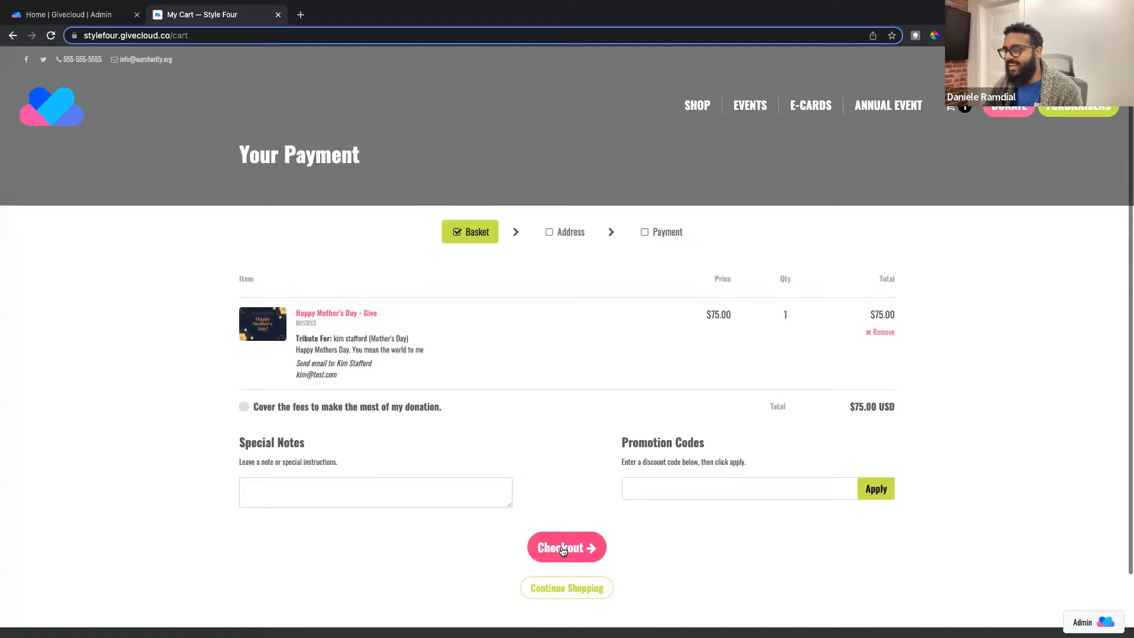
pyautogui.scroll(1, 615, 514)
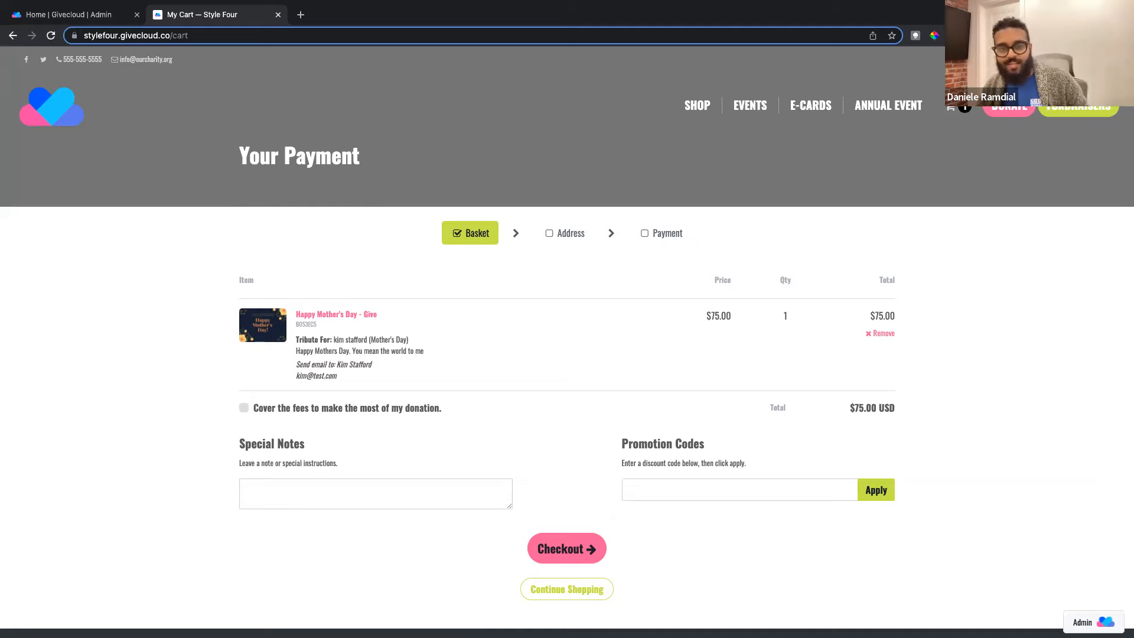
pyautogui.scroll(-1, 97, 385)
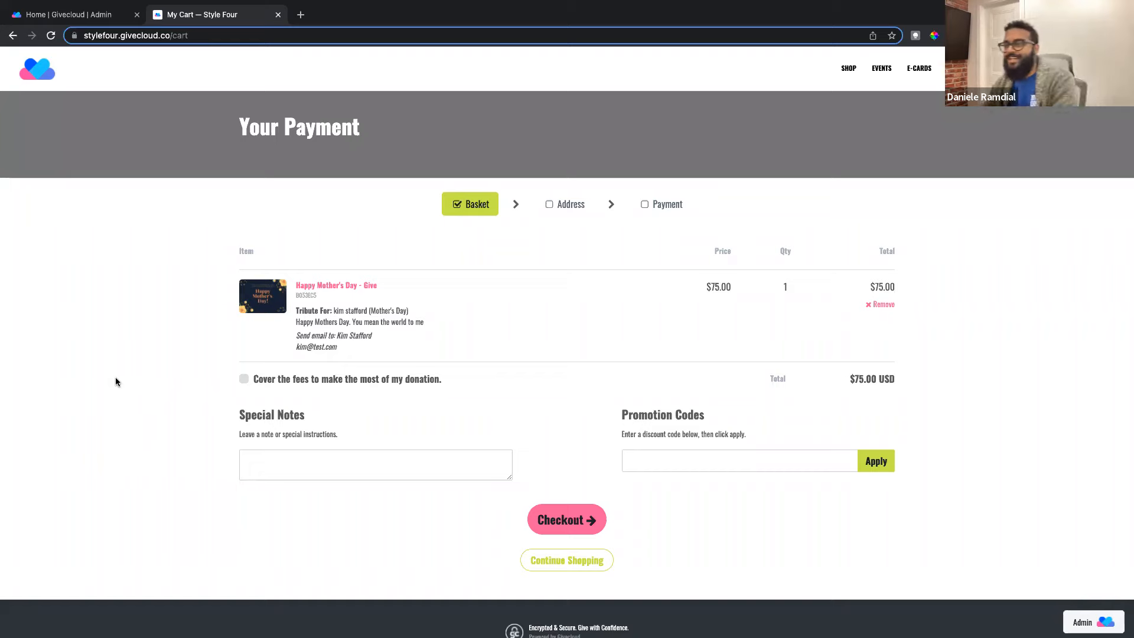
pyautogui.scroll(2, 182, 216)
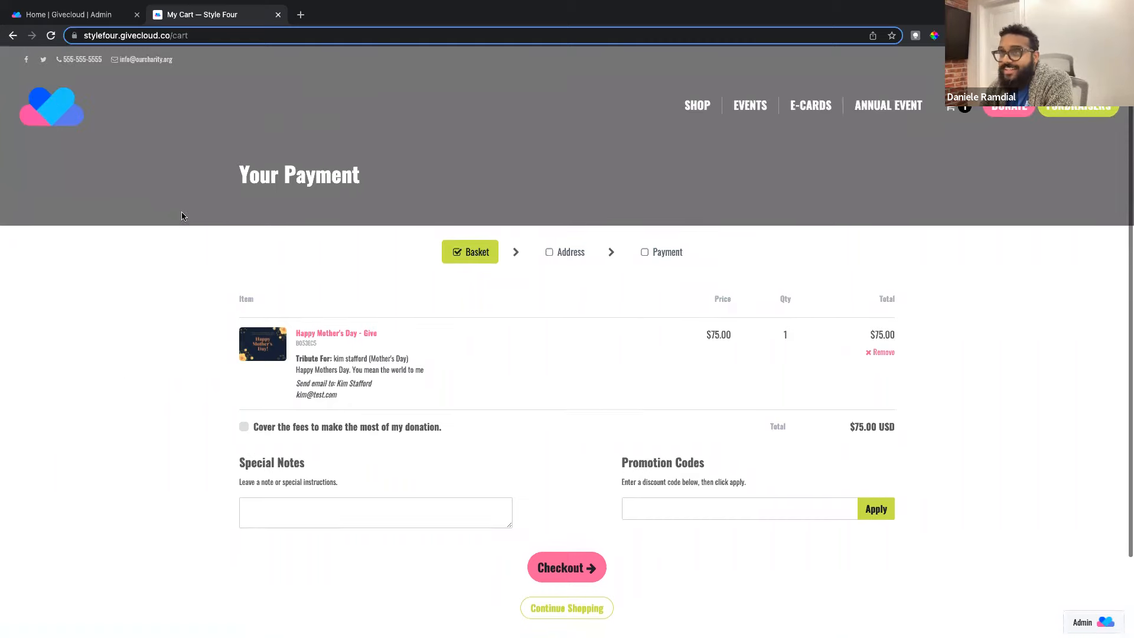
# Step: In the admin, go to Features > Tributes > Tribute Types
pyautogui.click(101, 16)
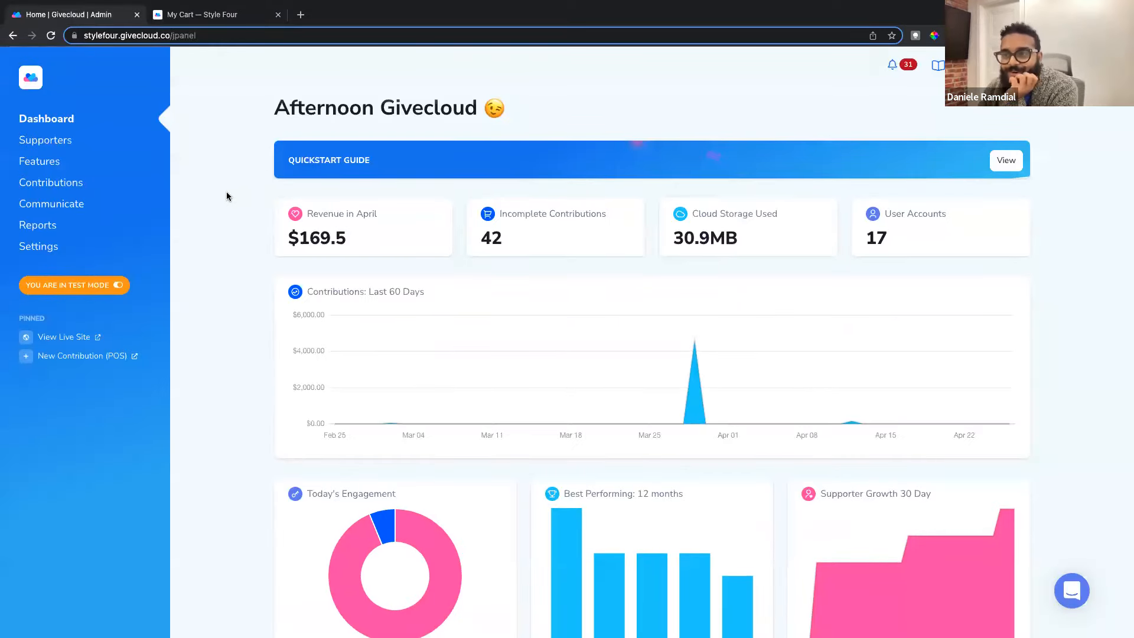
pyautogui.click(49, 167)
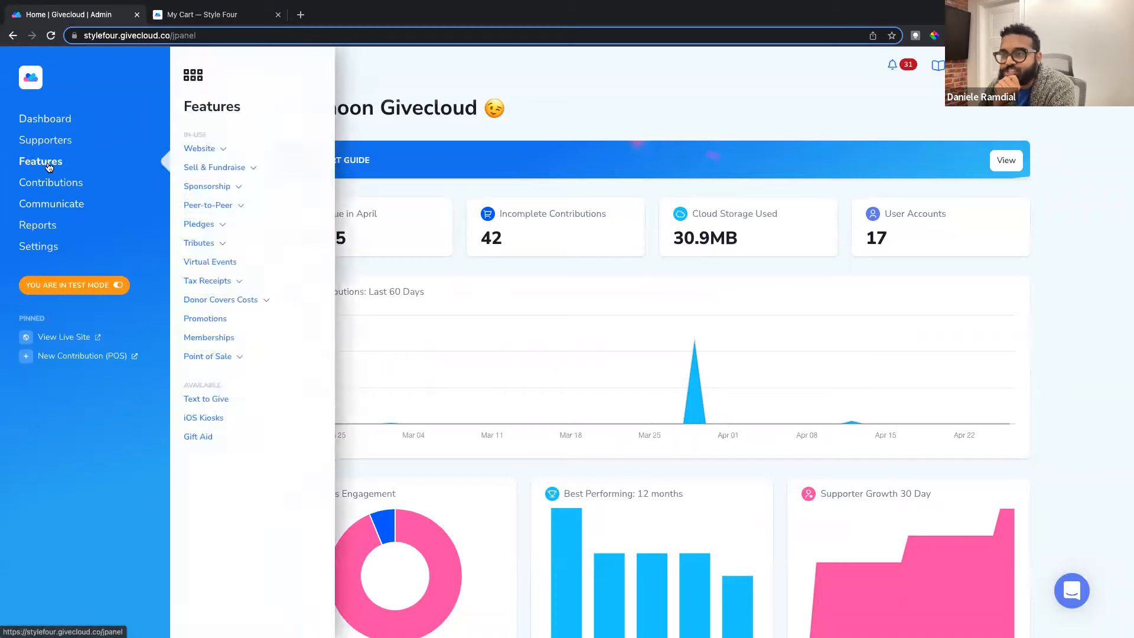
pyautogui.click(245, 251)
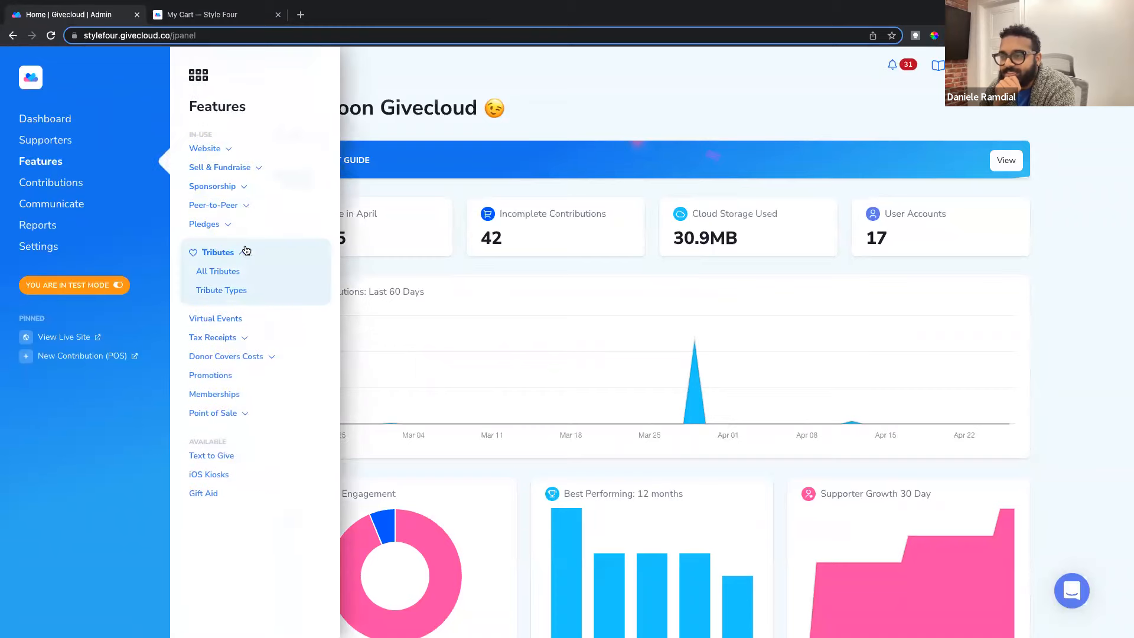
pyautogui.click(230, 291)
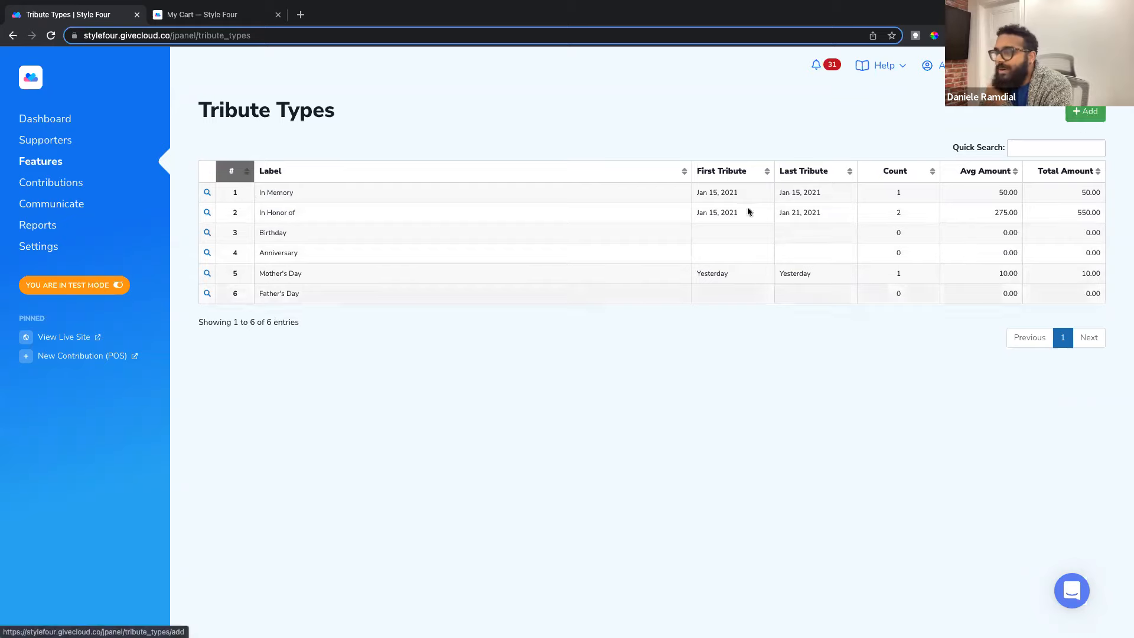
# Step: Open the Mother's Day tribute type and review its label, status and DonorPerfect tribute type options
pyautogui.click(207, 274)
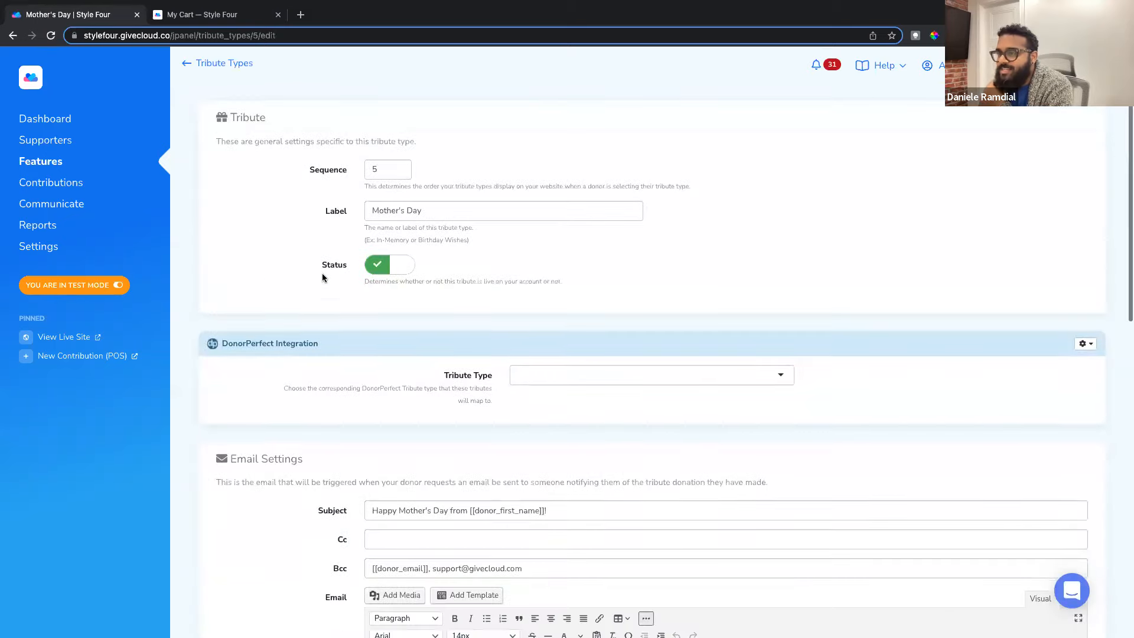
pyautogui.scroll(-1, 337, 273)
pyautogui.scroll(2, 337, 196)
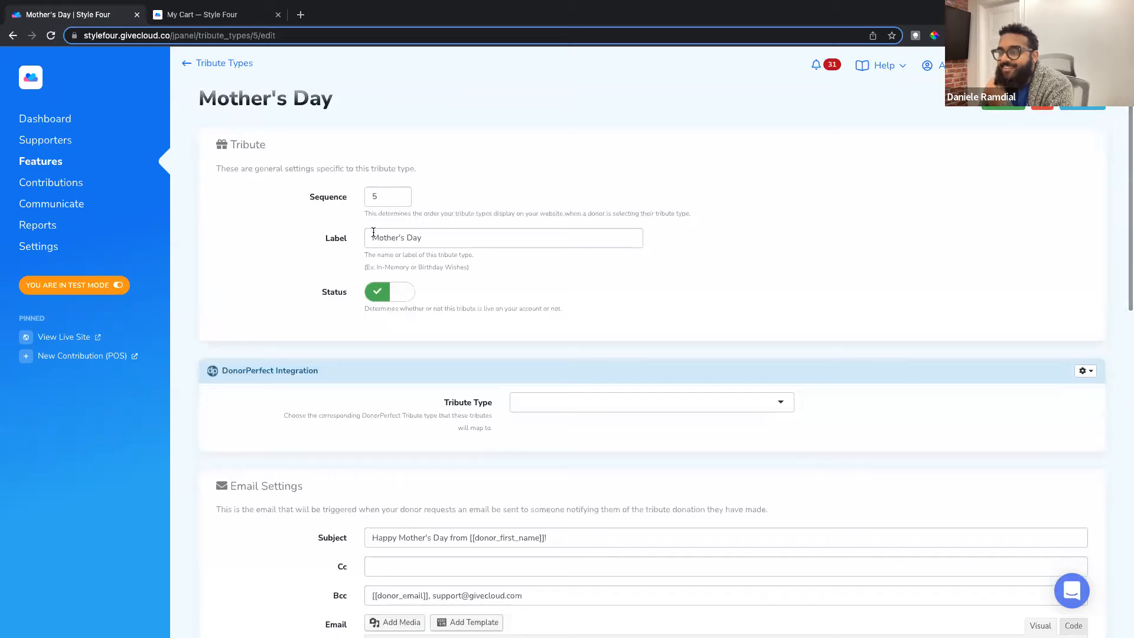
pyautogui.moveTo(372, 236); pyautogui.dragTo(461, 237)
pyautogui.doubleClick(329, 295)
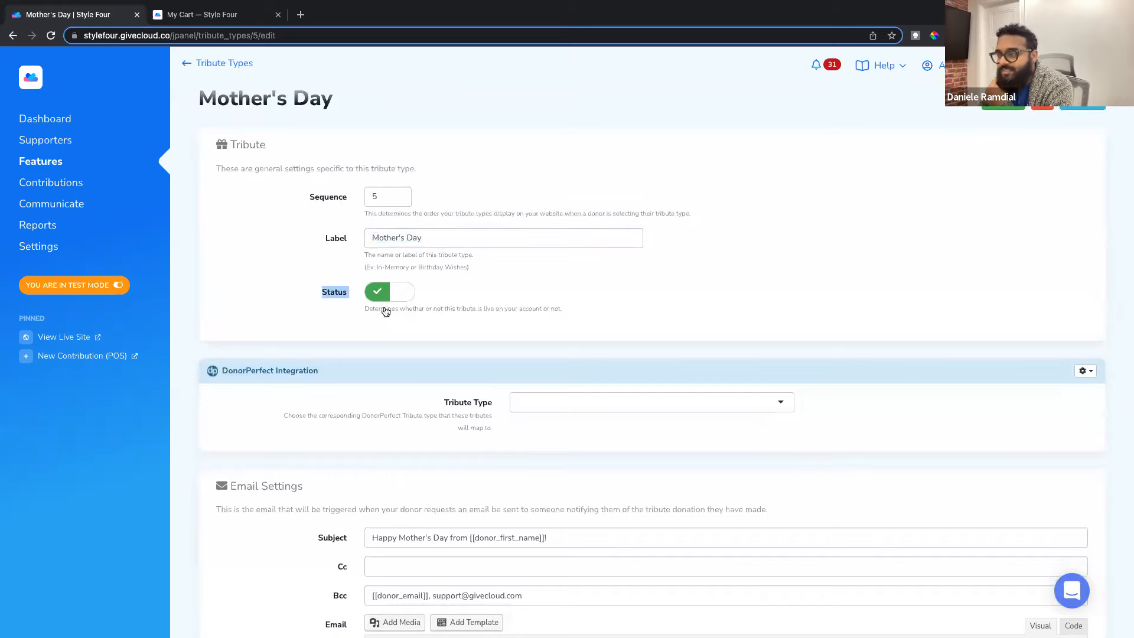
pyautogui.scroll(-2, 423, 349)
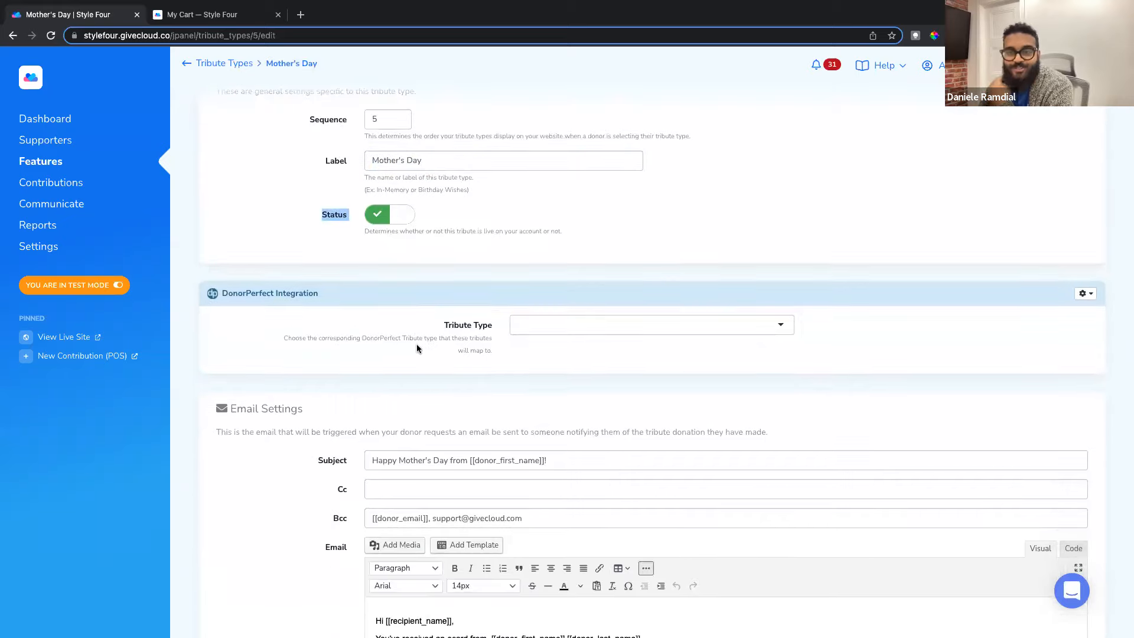
pyautogui.moveTo(444, 325); pyautogui.dragTo(495, 330)
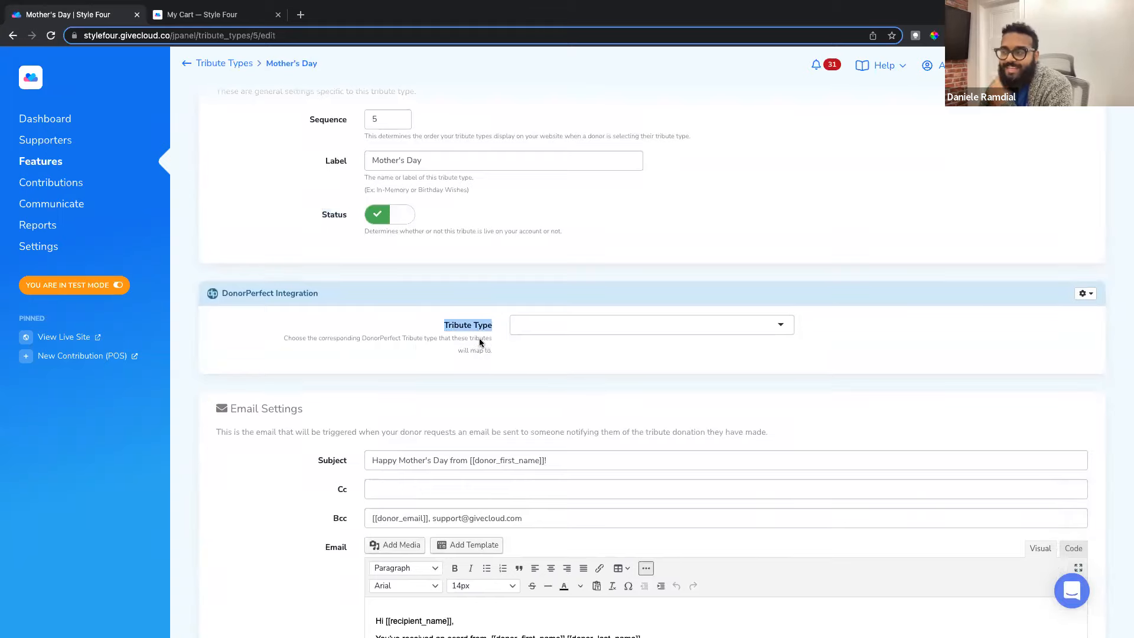
pyautogui.scroll(1, 476, 343)
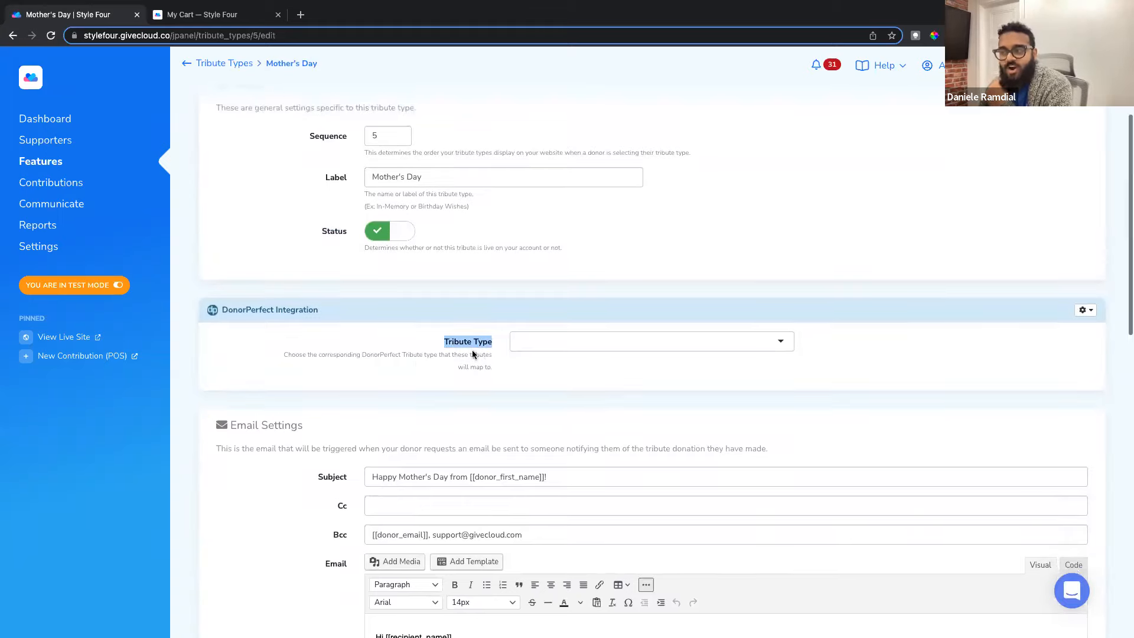
pyautogui.click(764, 345)
pyautogui.click(402, 343)
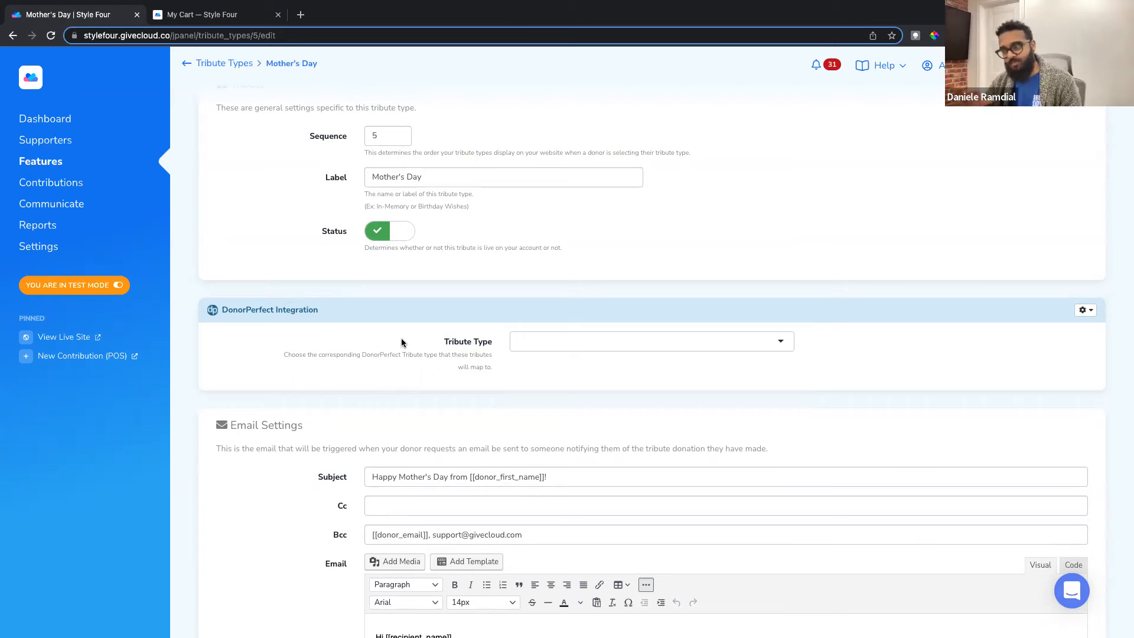
# Step: Review the Email Settings subject, Bcc and floral e-card template
pyautogui.scroll(-3, 436, 355)
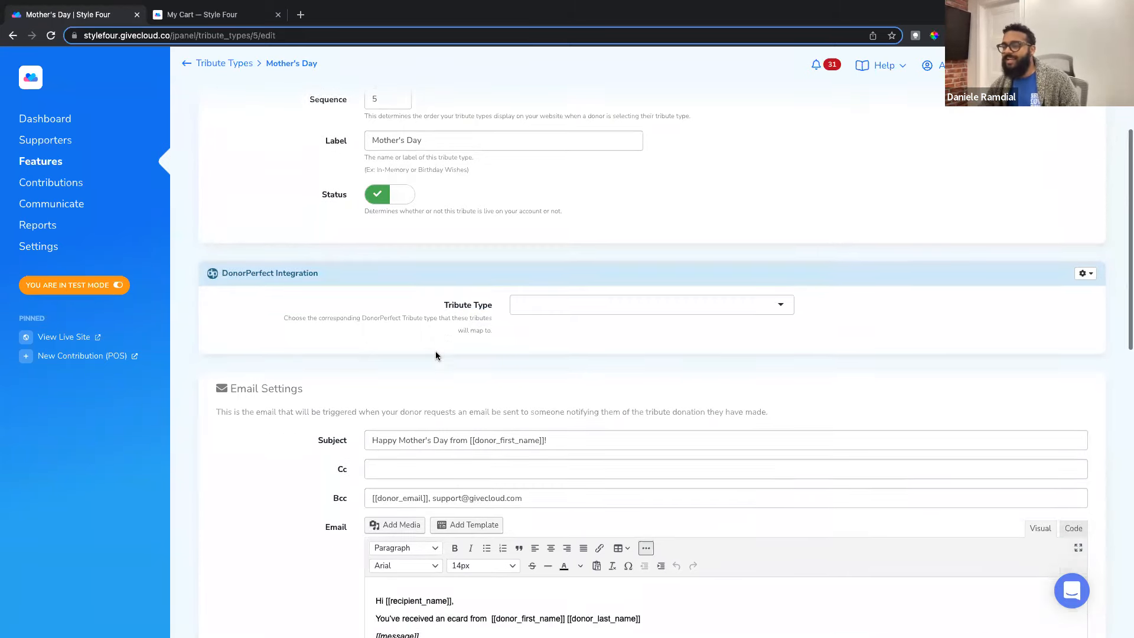
pyautogui.scroll(-6, 436, 355)
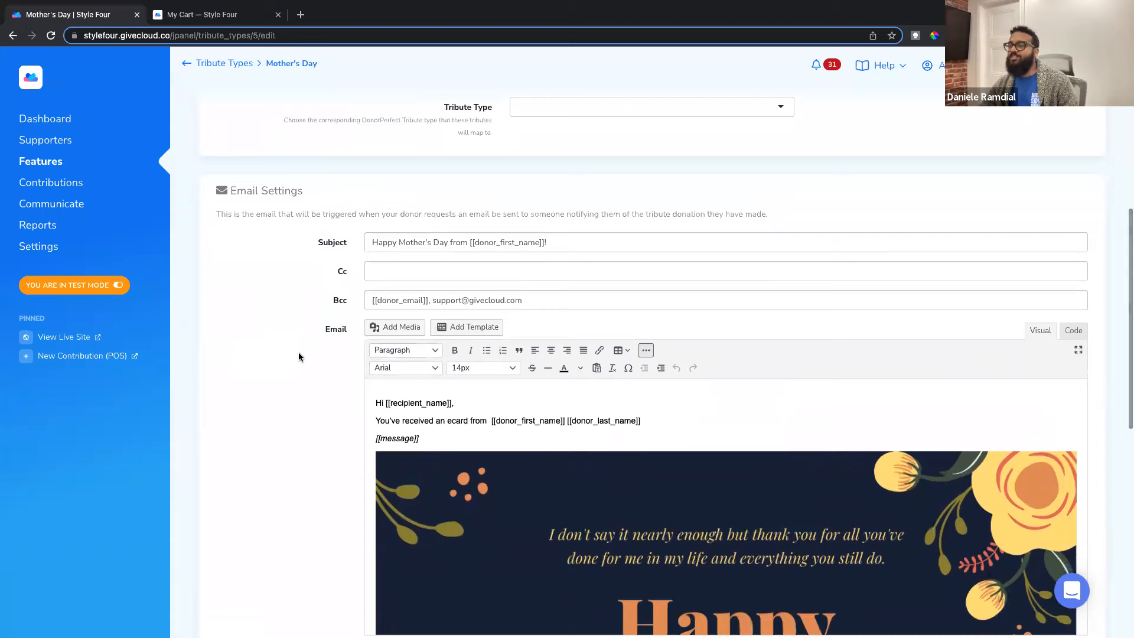
pyautogui.moveTo(233, 168); pyautogui.dragTo(304, 170)
pyautogui.scroll(-15, 290, 228)
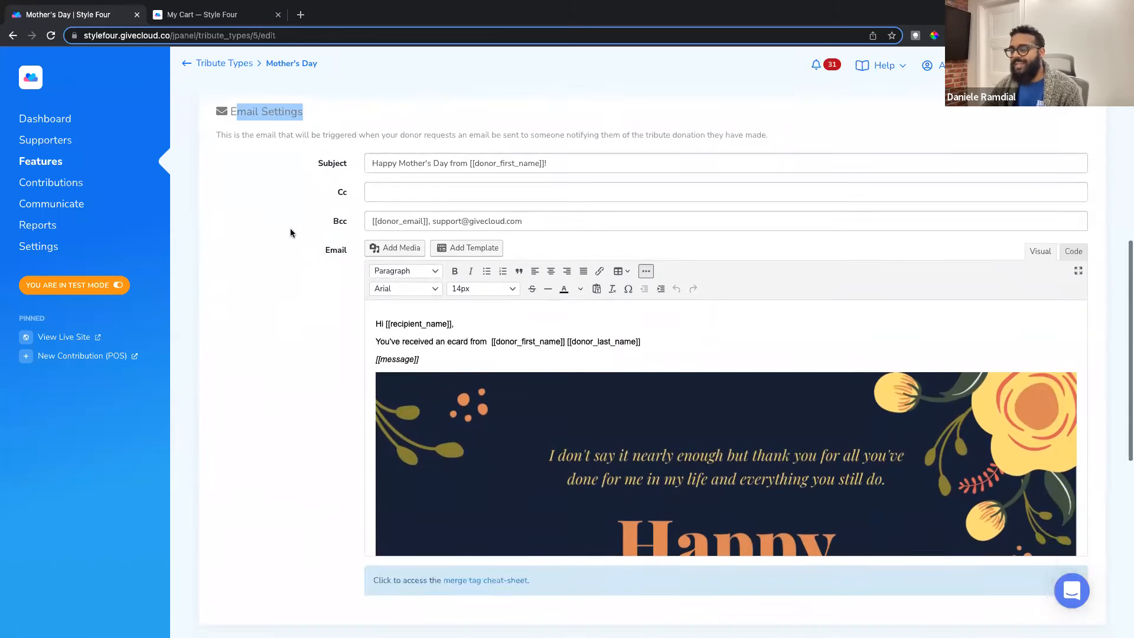
pyautogui.moveTo(242, 267); pyautogui.dragTo(329, 268)
pyautogui.scroll(10, 337, 176)
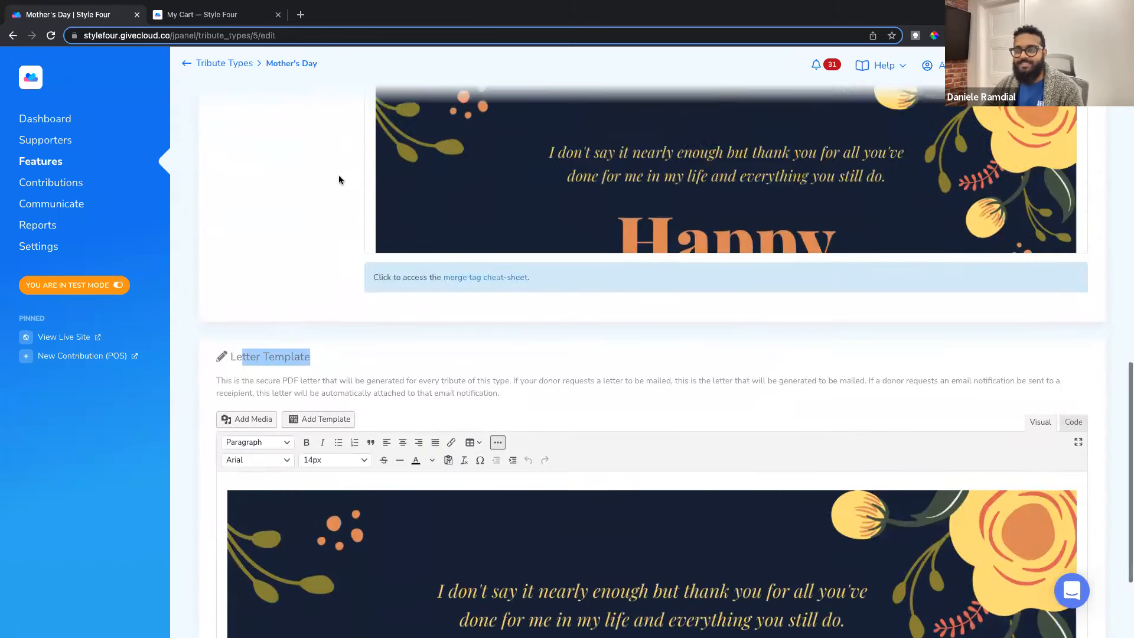
pyautogui.scroll(6, 337, 179)
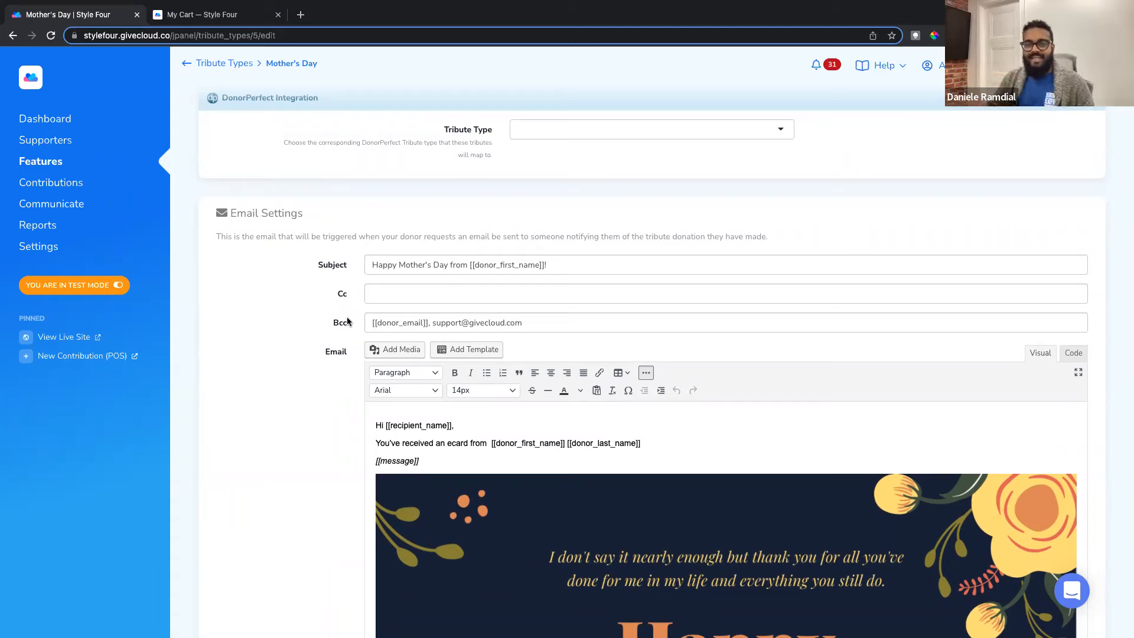
# Step: Compare the recipient's e-mail in the storefront cart with the tribute settings
pyautogui.click(202, 13)
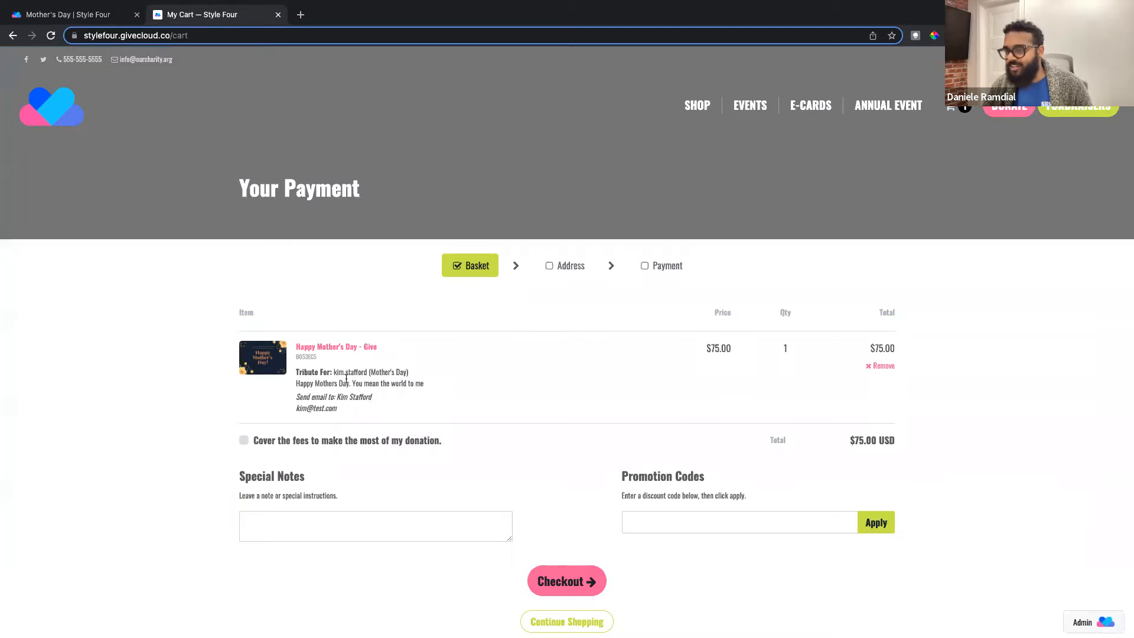
pyautogui.moveTo(303, 409); pyautogui.dragTo(358, 414)
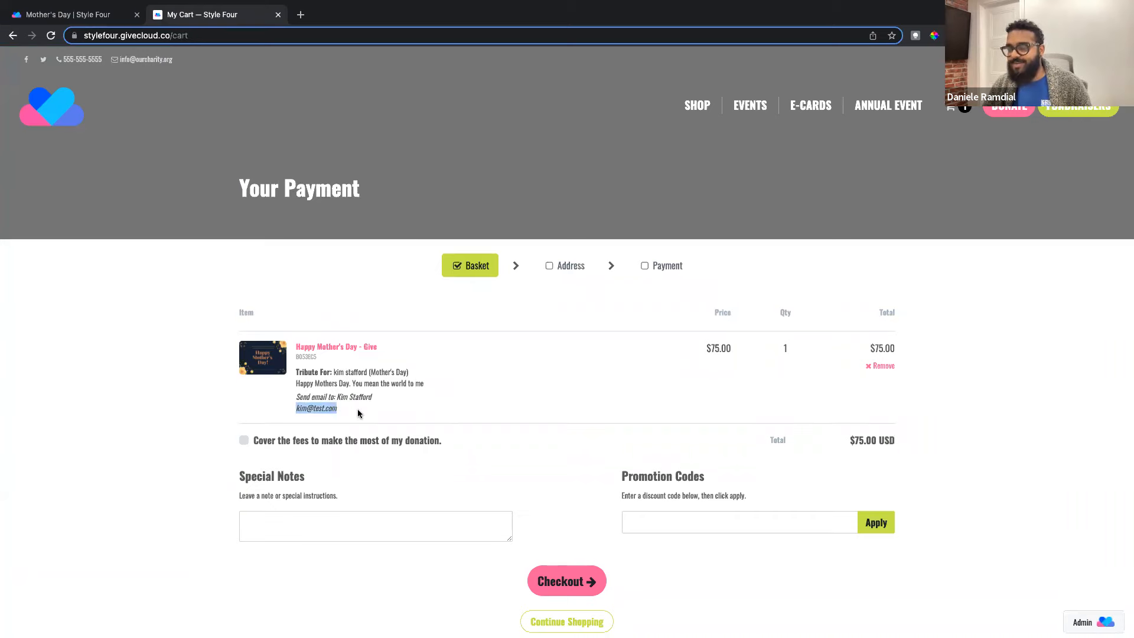
pyautogui.click(109, 16)
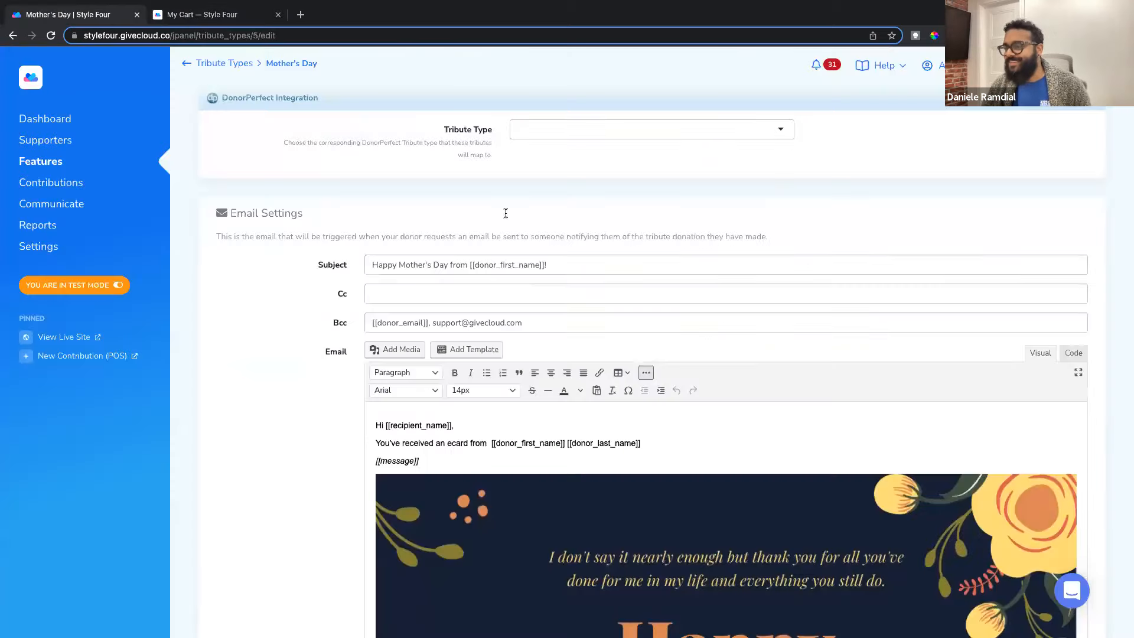
pyautogui.scroll(-1, 353, 300)
pyautogui.moveTo(374, 231); pyautogui.dragTo(467, 233)
pyautogui.click(398, 232)
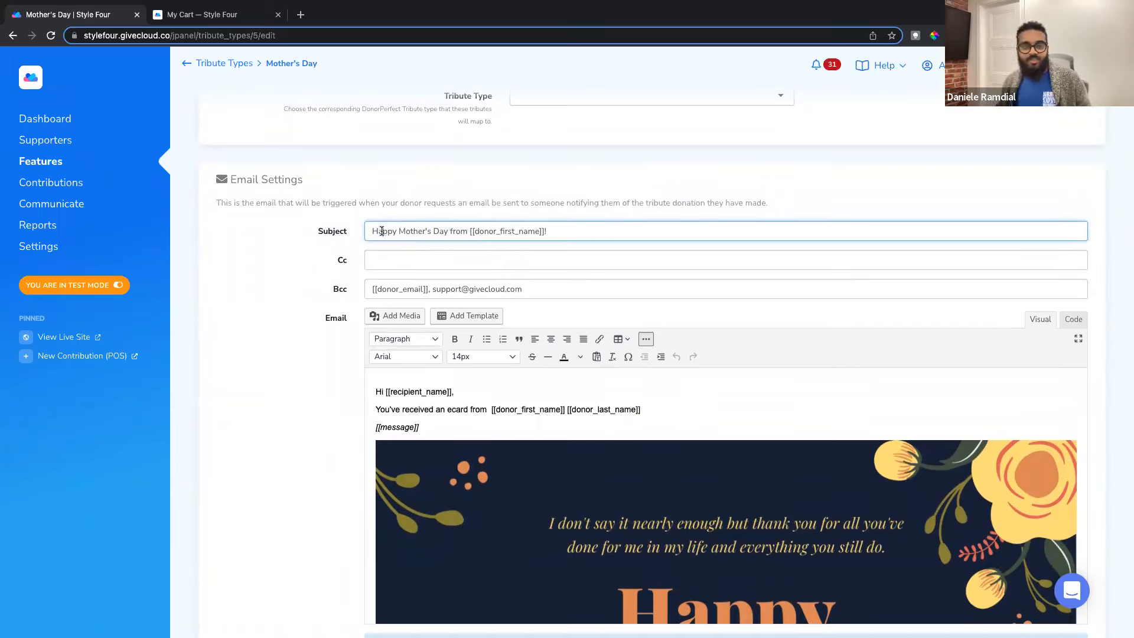
pyautogui.click(382, 231)
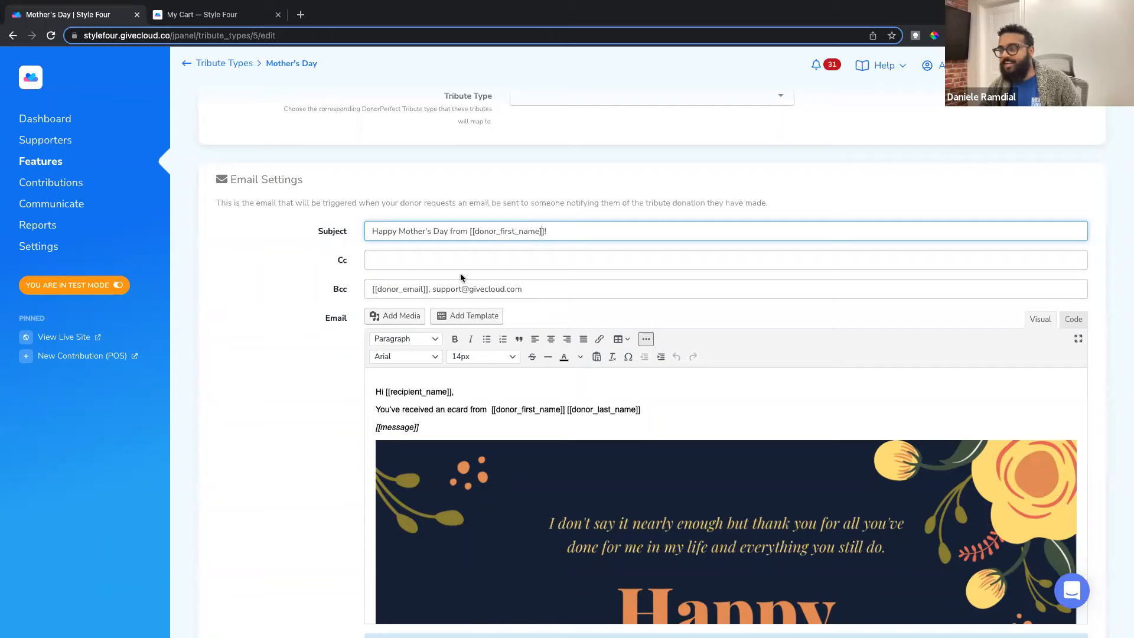
pyautogui.scroll(-1, 461, 277)
pyautogui.scroll(-1, 348, 239)
pyautogui.moveTo(333, 236); pyautogui.dragTo(429, 238)
pyautogui.click(339, 250)
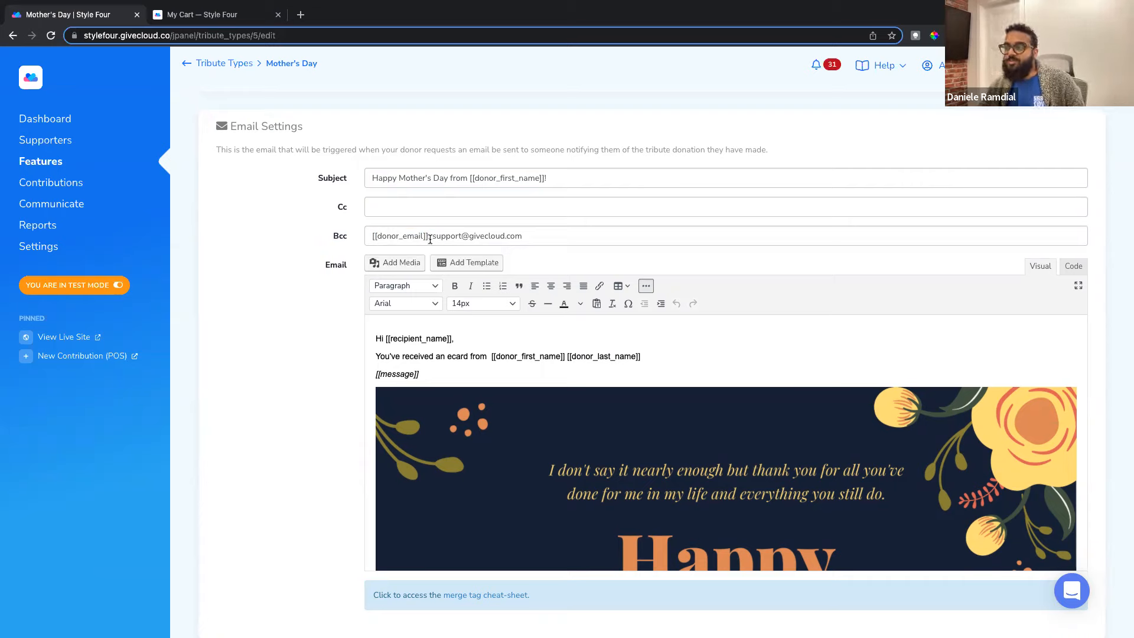
pyautogui.moveTo(432, 237); pyautogui.dragTo(522, 239)
pyautogui.click(528, 258)
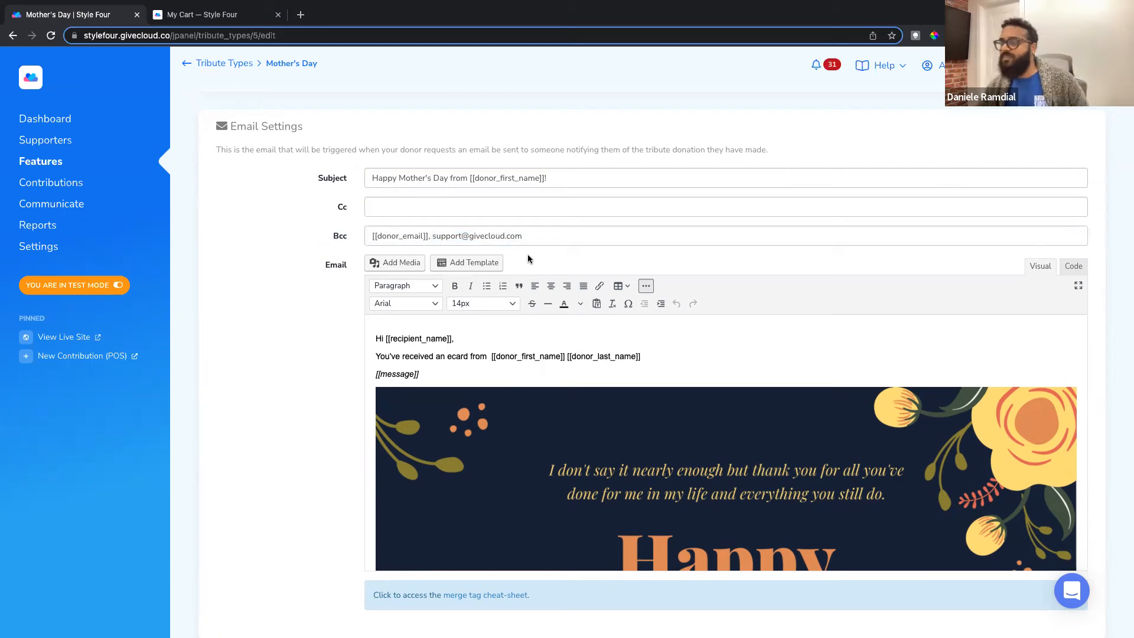
pyautogui.moveTo(523, 236); pyautogui.dragTo(435, 237)
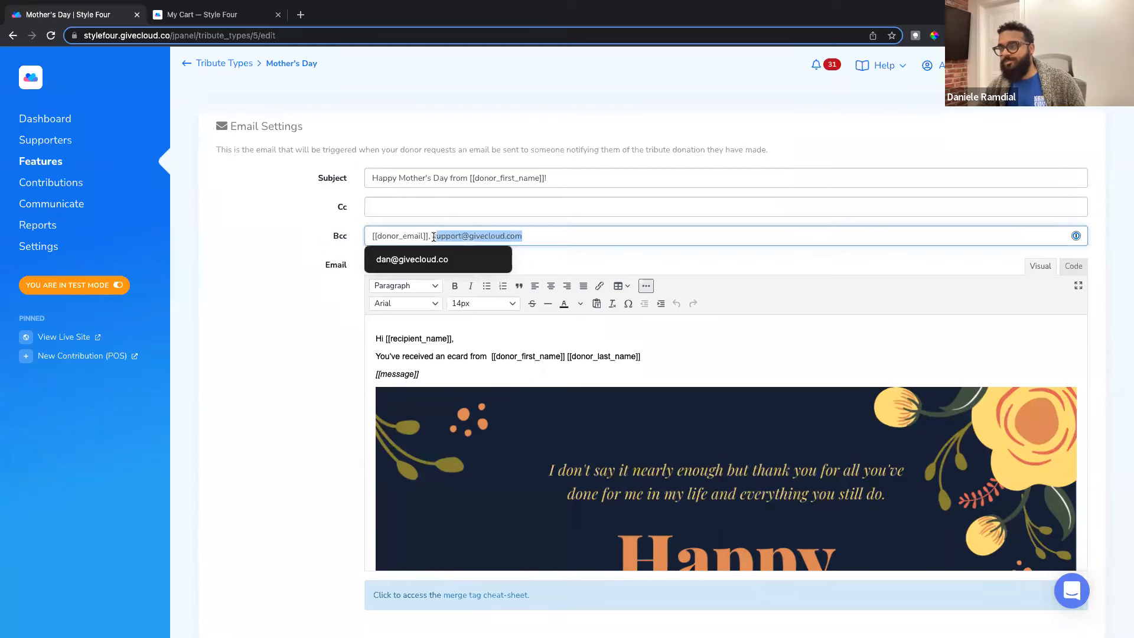
pyautogui.click(344, 246)
pyautogui.scroll(-3, 343, 255)
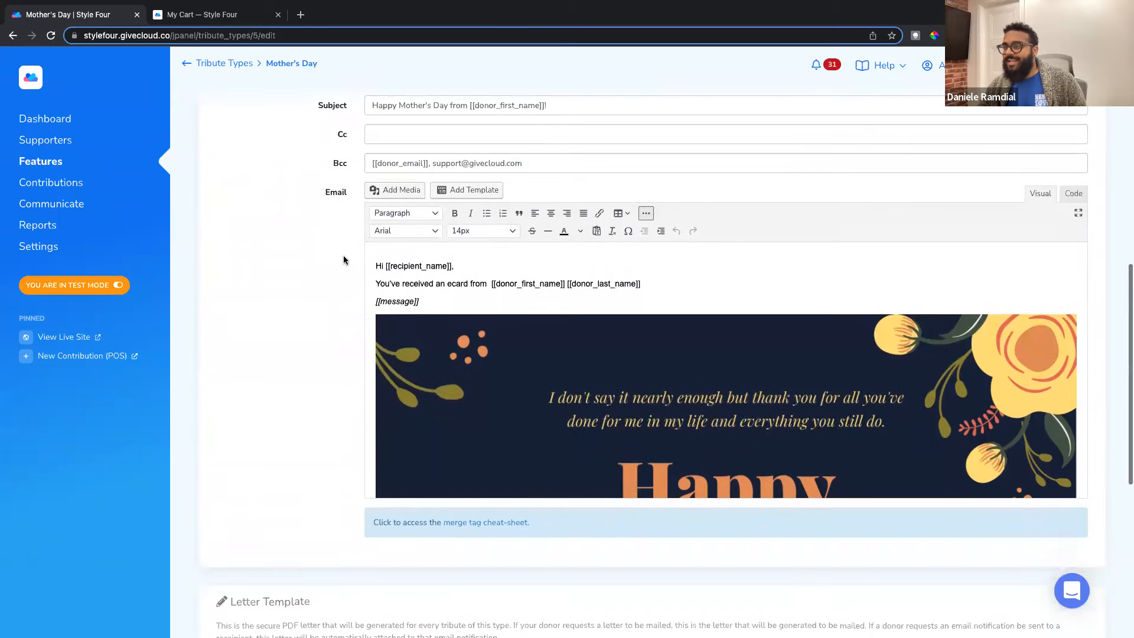
pyautogui.scroll(1, 436, 251)
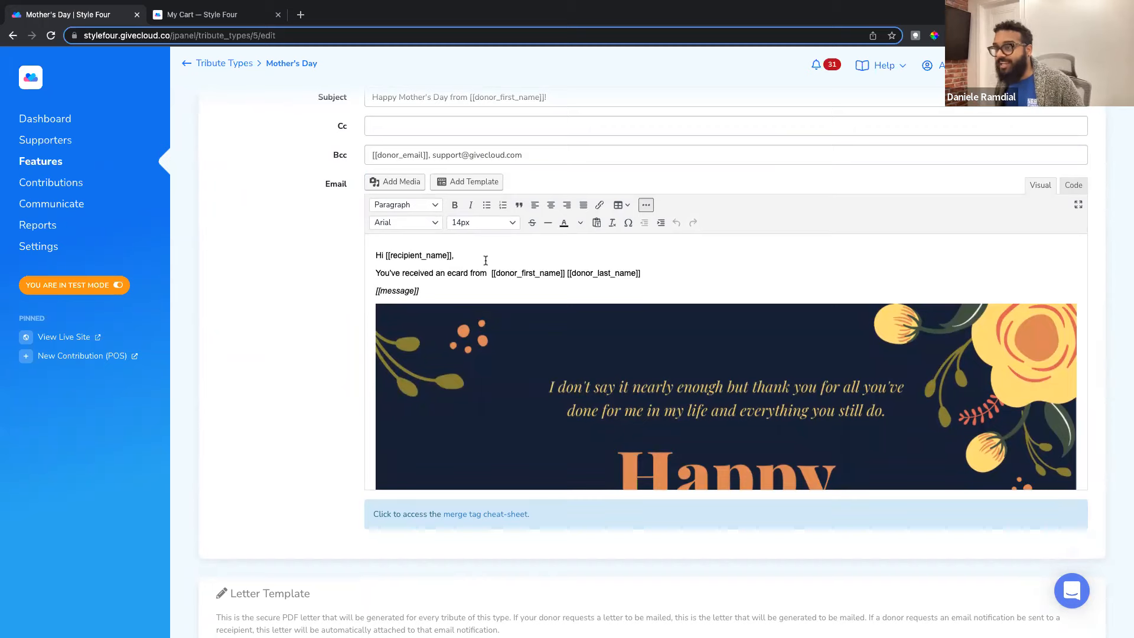
pyautogui.scroll(-1, 466, 263)
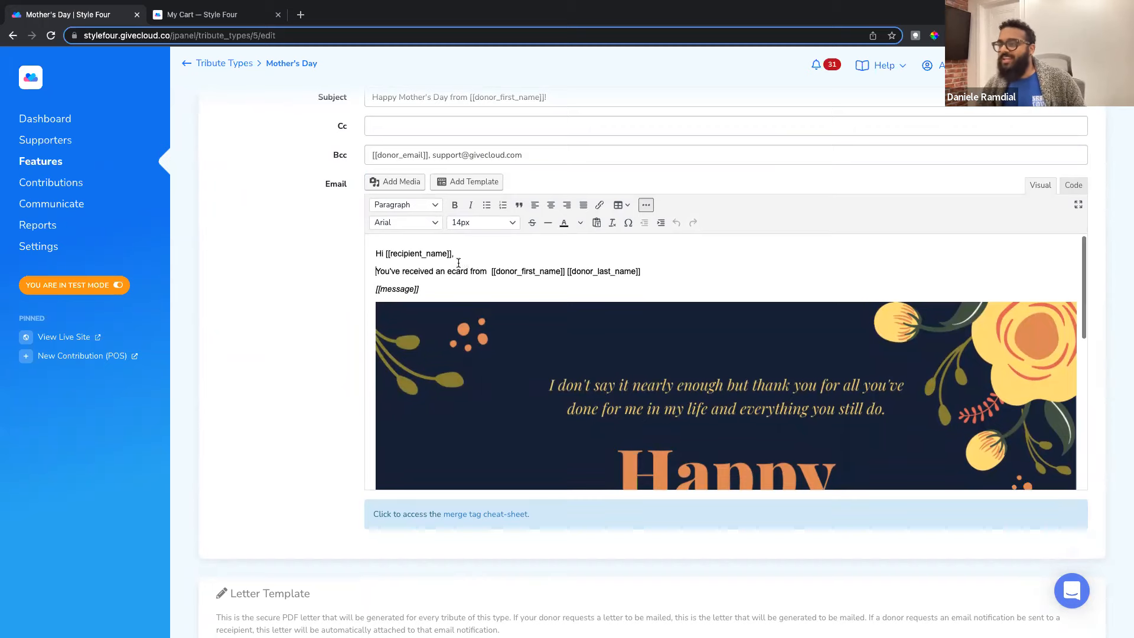
pyautogui.moveTo(381, 258); pyautogui.dragTo(439, 260)
pyautogui.click(394, 270)
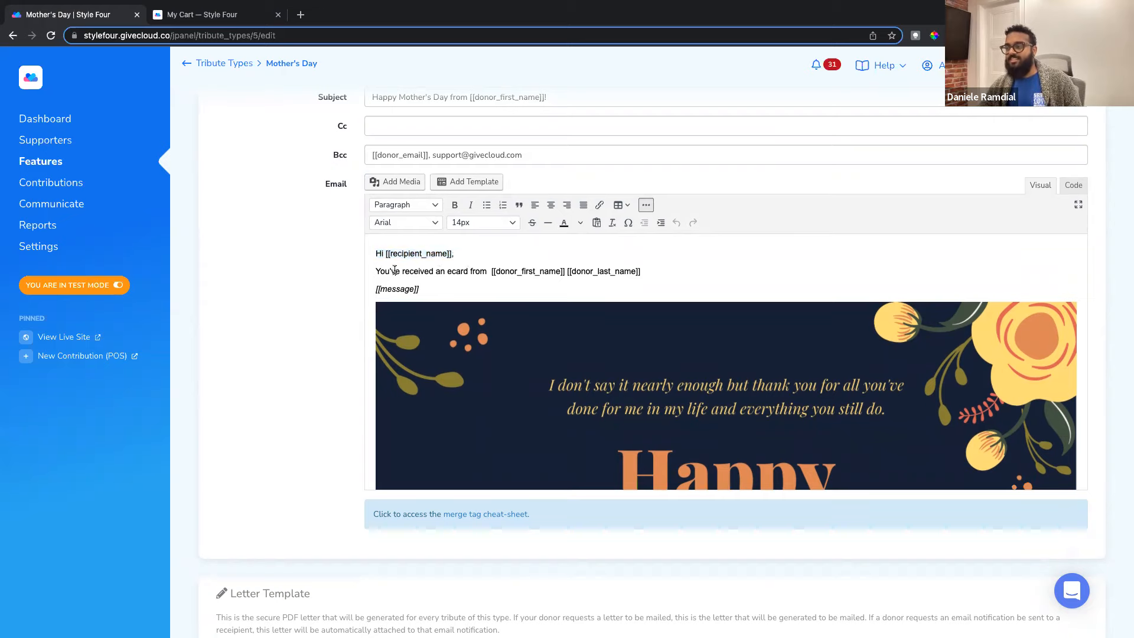
pyautogui.scroll(-1, 470, 275)
pyautogui.click(429, 272)
pyautogui.moveTo(429, 272); pyautogui.dragTo(372, 271)
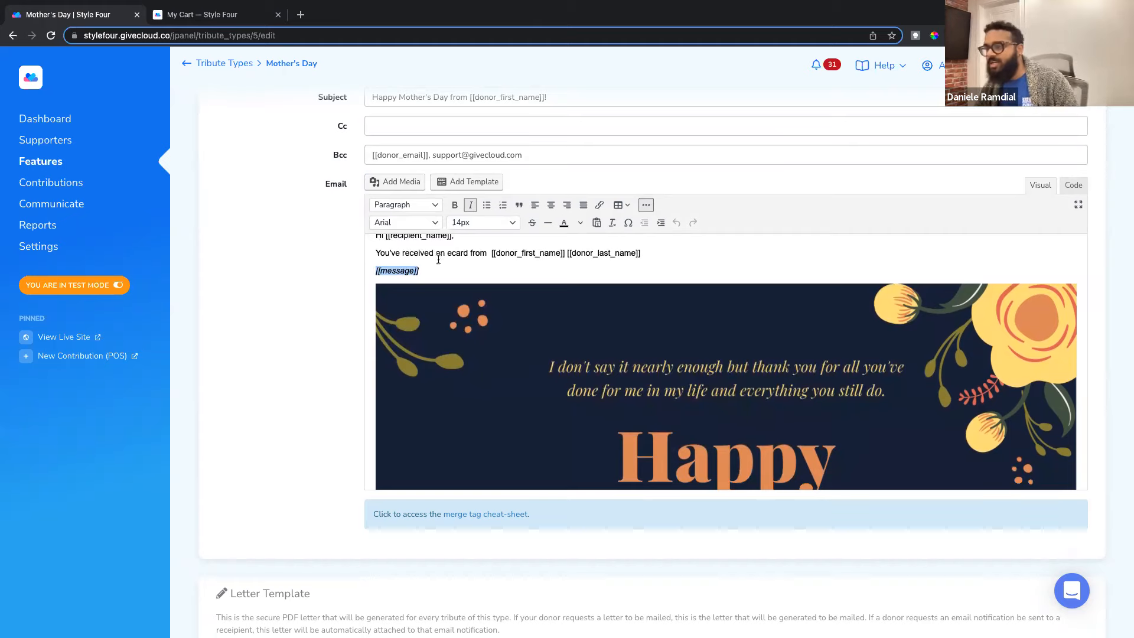
pyautogui.scroll(-1, 438, 262)
pyautogui.scroll(-10, 458, 297)
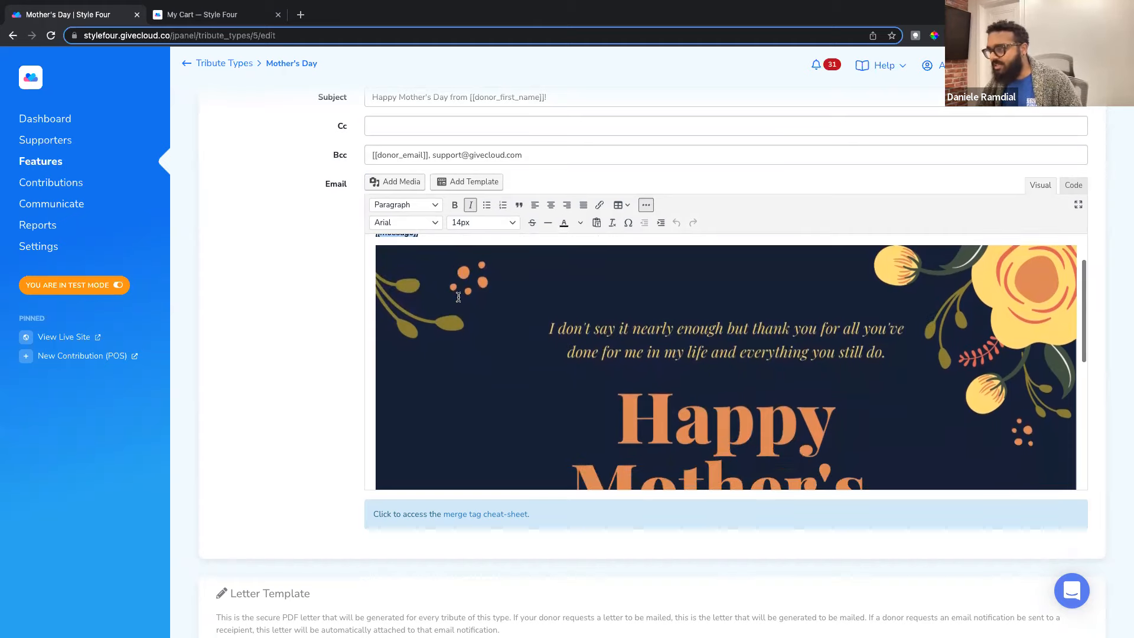
pyautogui.scroll(3, 459, 297)
pyautogui.scroll(-3, 459, 297)
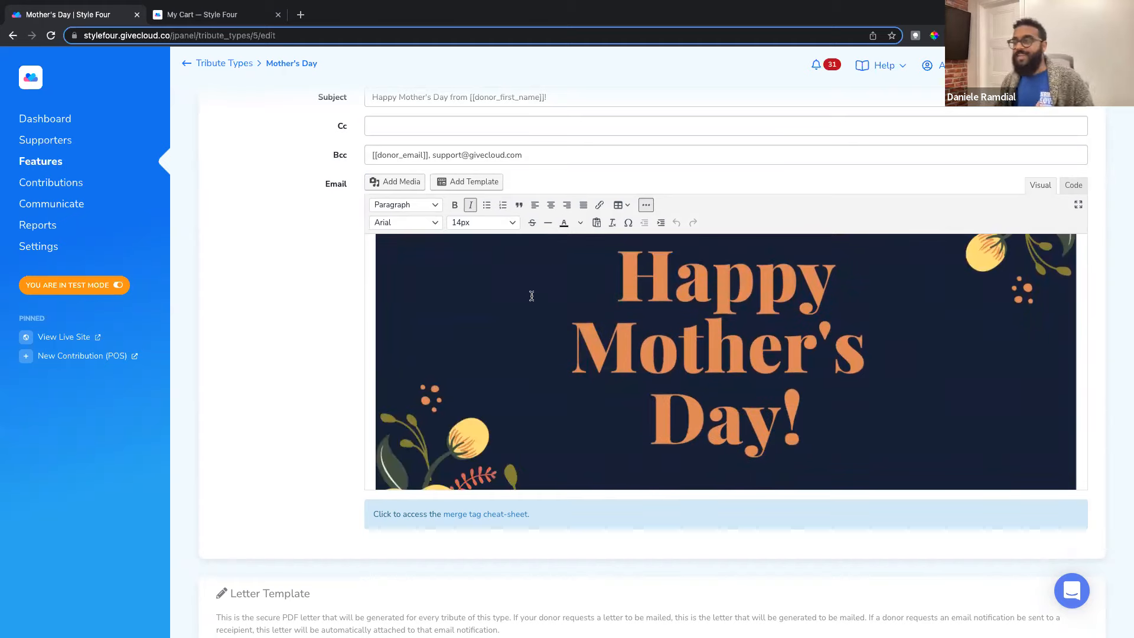
pyautogui.scroll(10, 532, 297)
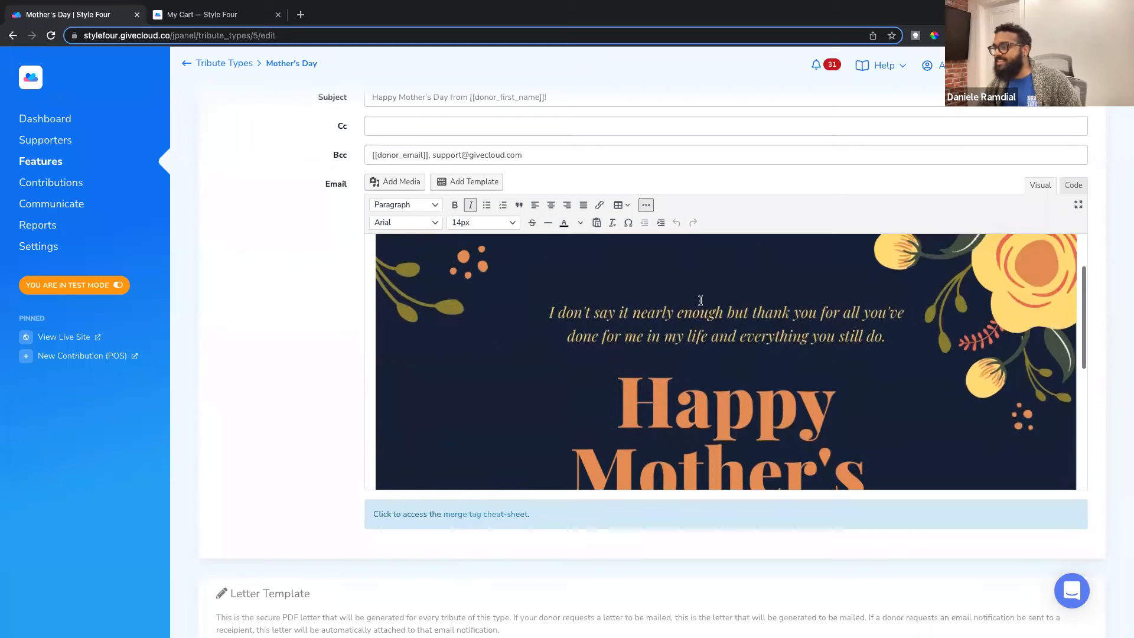
pyautogui.click(501, 299)
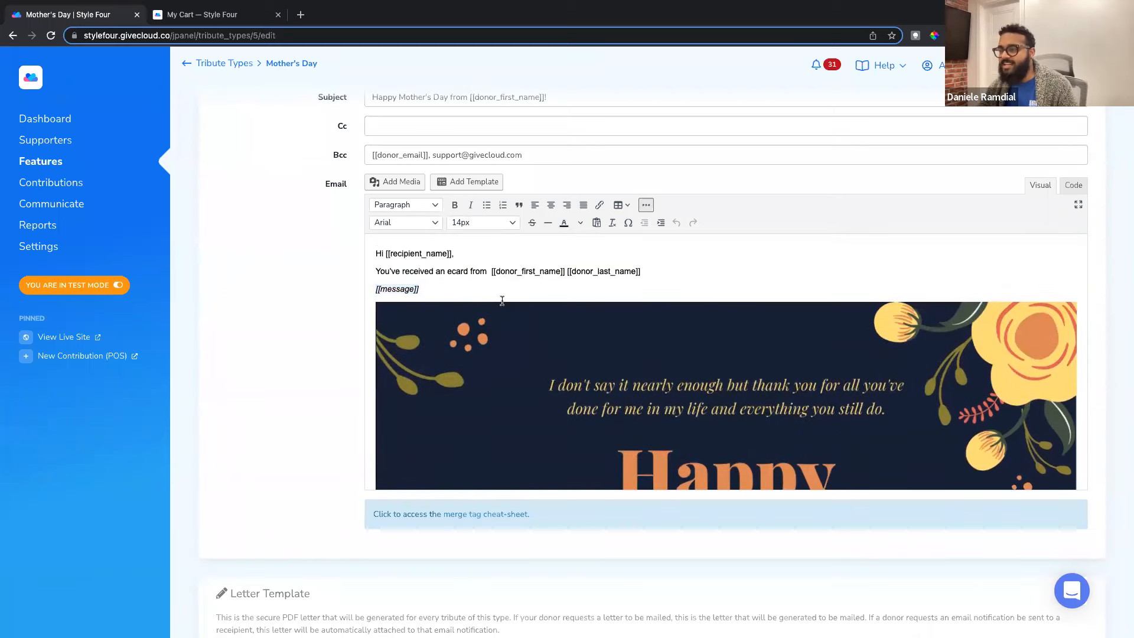
pyautogui.click(463, 294)
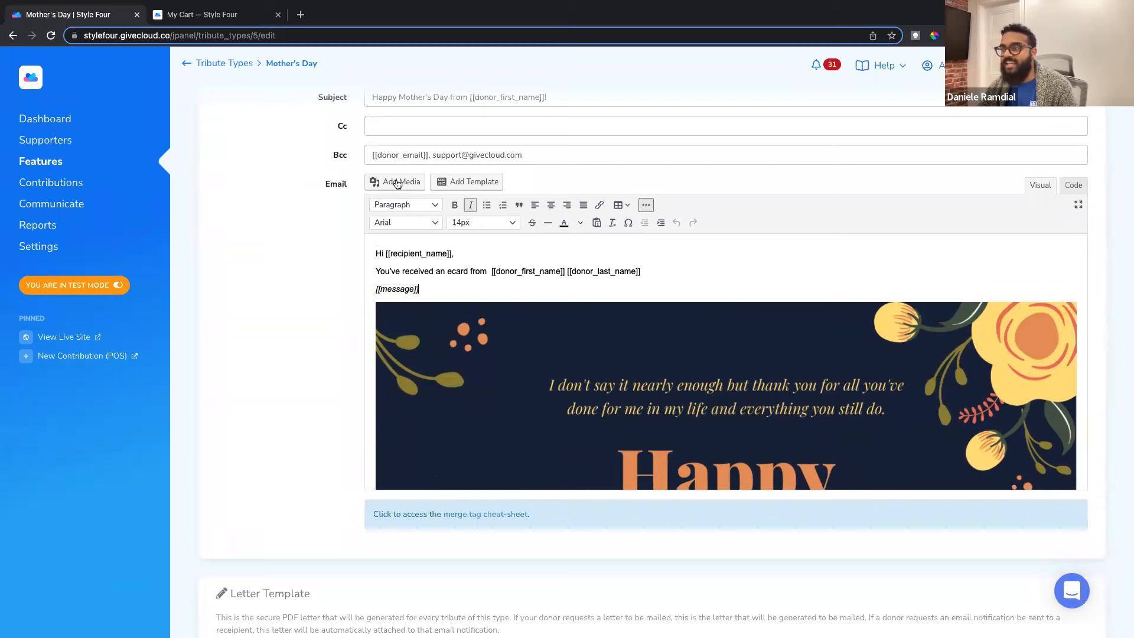
pyautogui.scroll(-5, 520, 302)
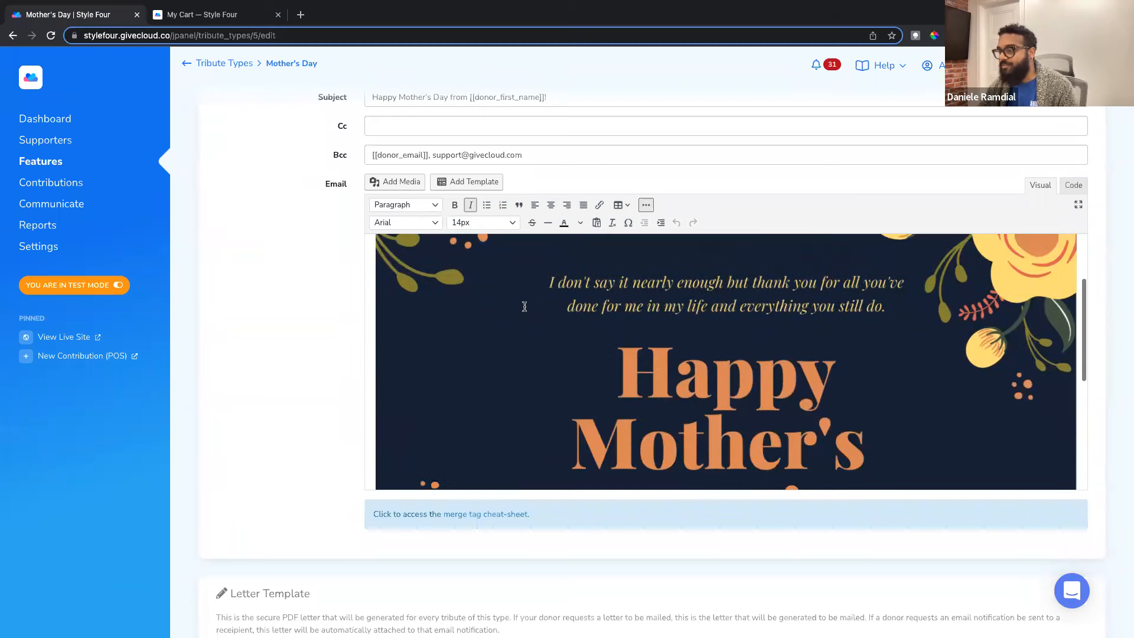
pyautogui.scroll(-6, 525, 307)
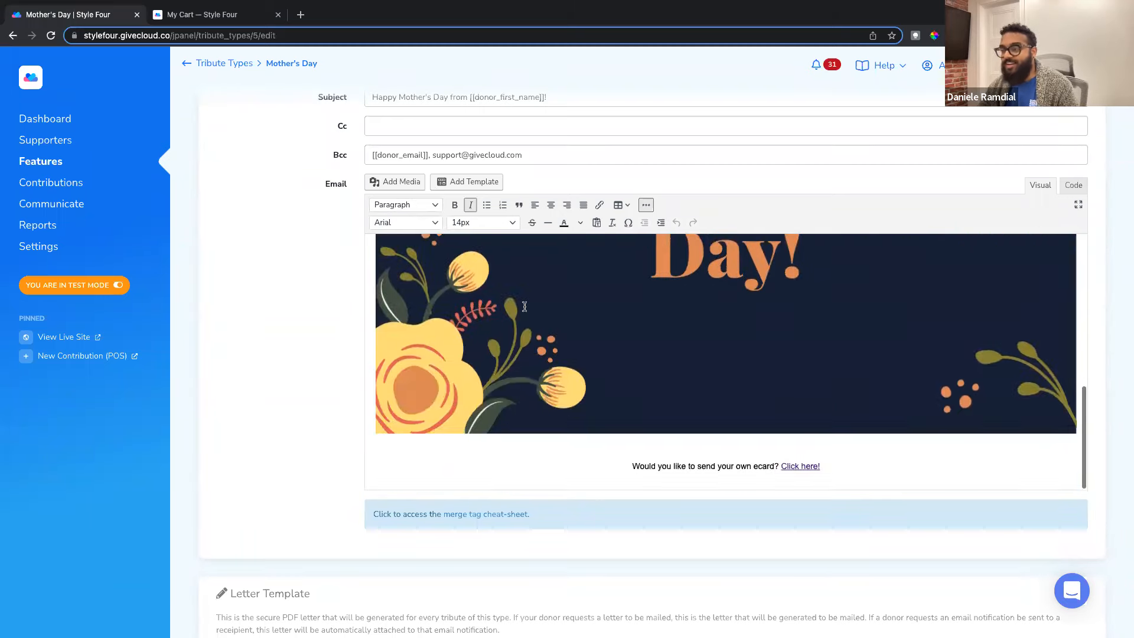
pyautogui.moveTo(632, 426); pyautogui.dragTo(828, 423)
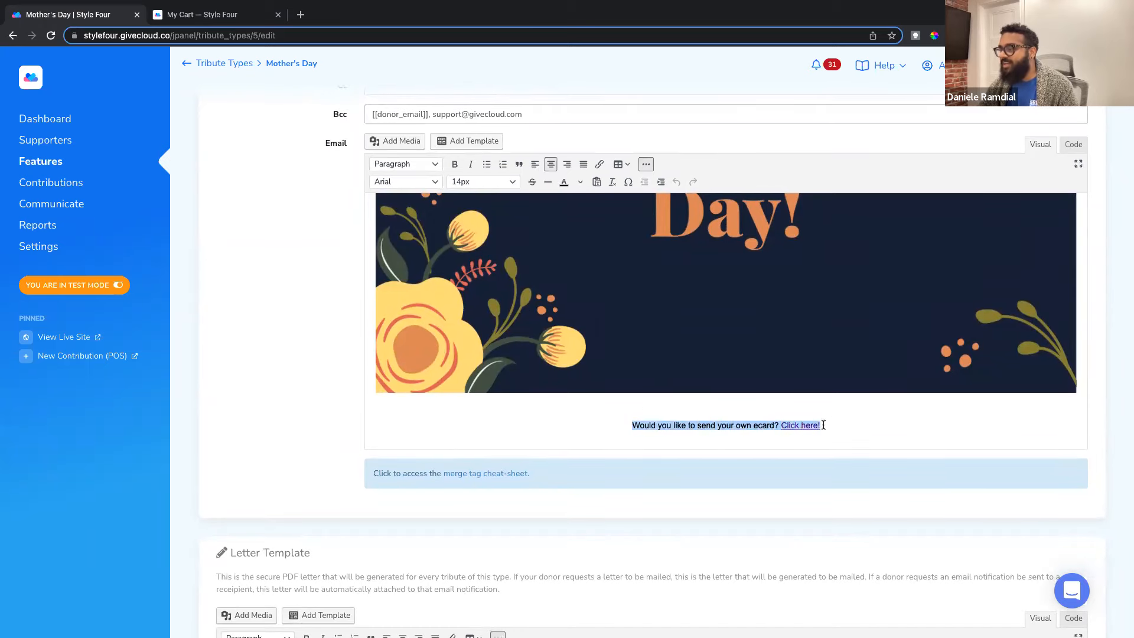
pyautogui.click(707, 425)
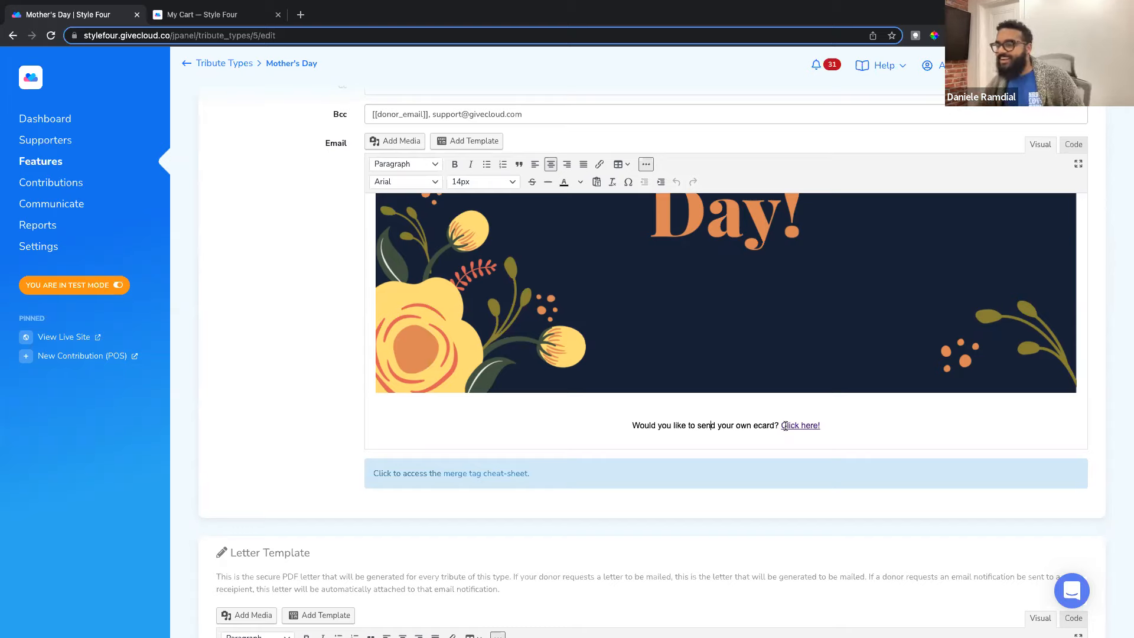
pyautogui.scroll(2, 347, 347)
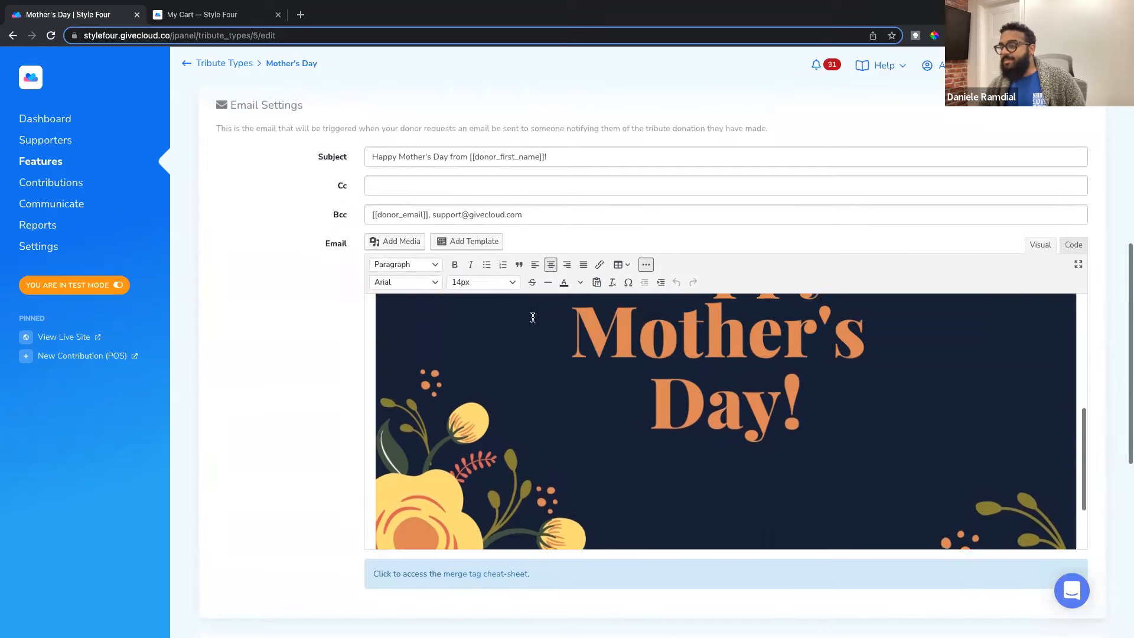
pyautogui.scroll(5, 533, 317)
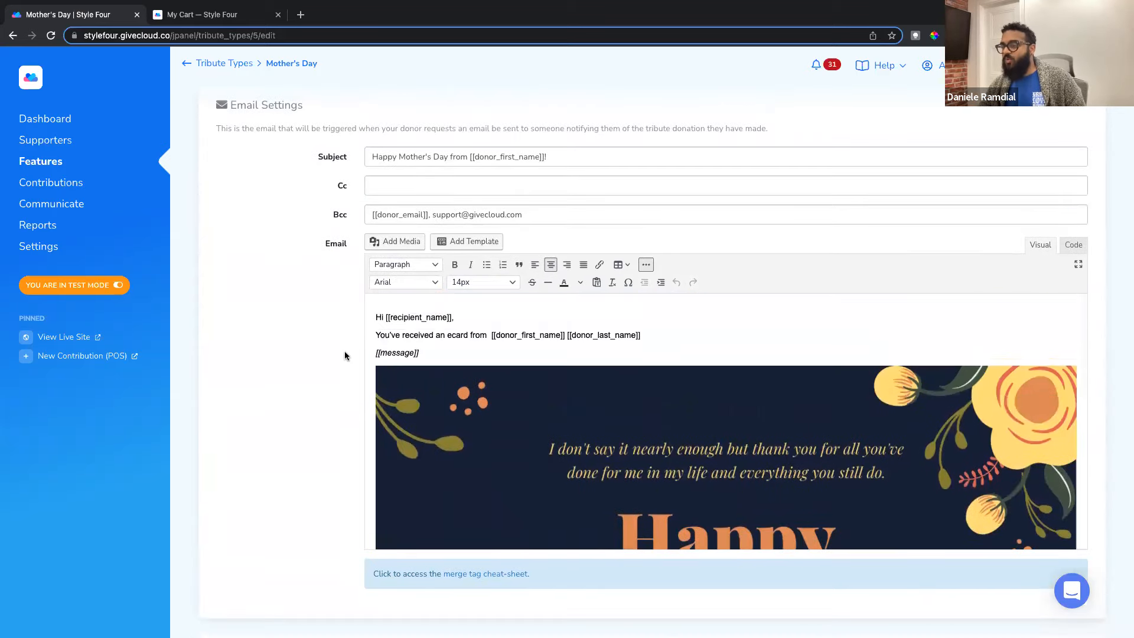
pyautogui.scroll(-7, 345, 355)
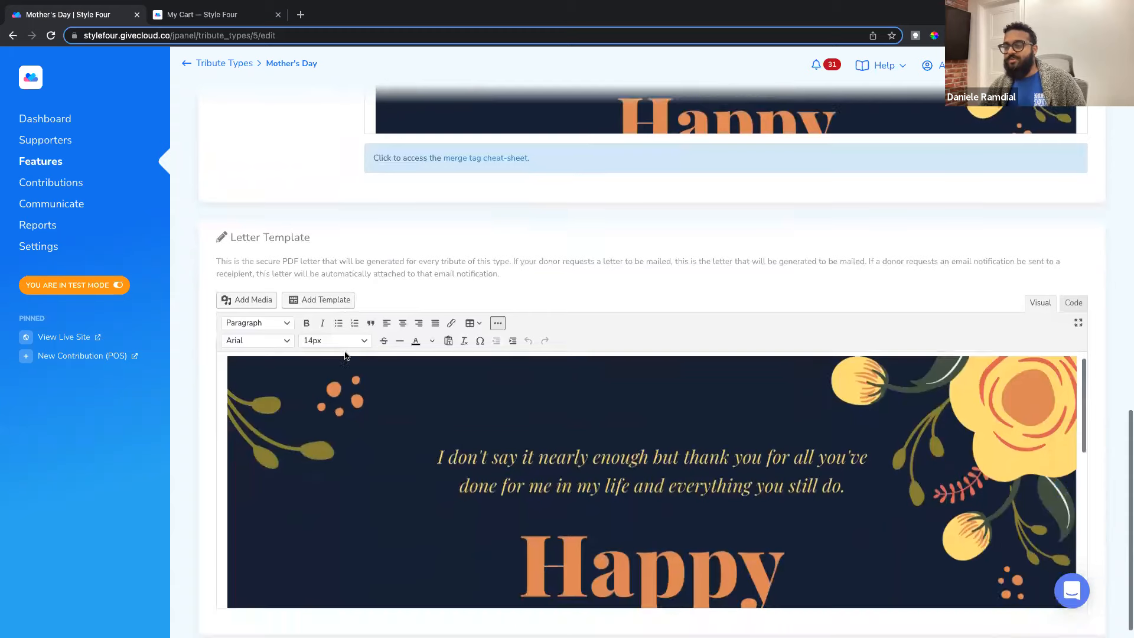
pyautogui.scroll(1, 346, 355)
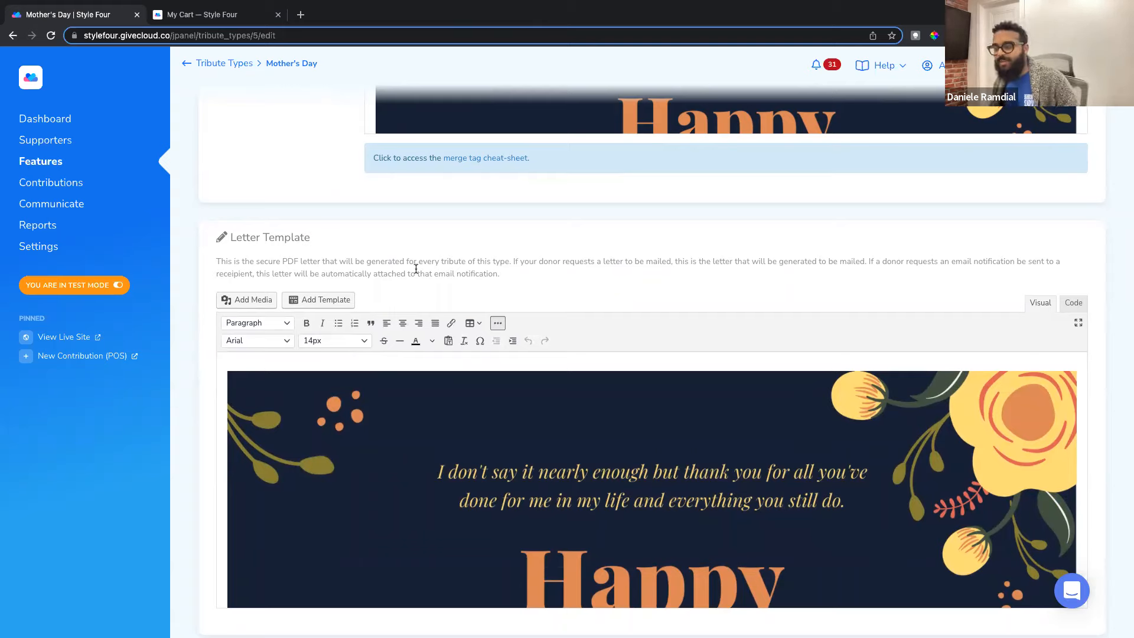
pyautogui.scroll(-1, 381, 364)
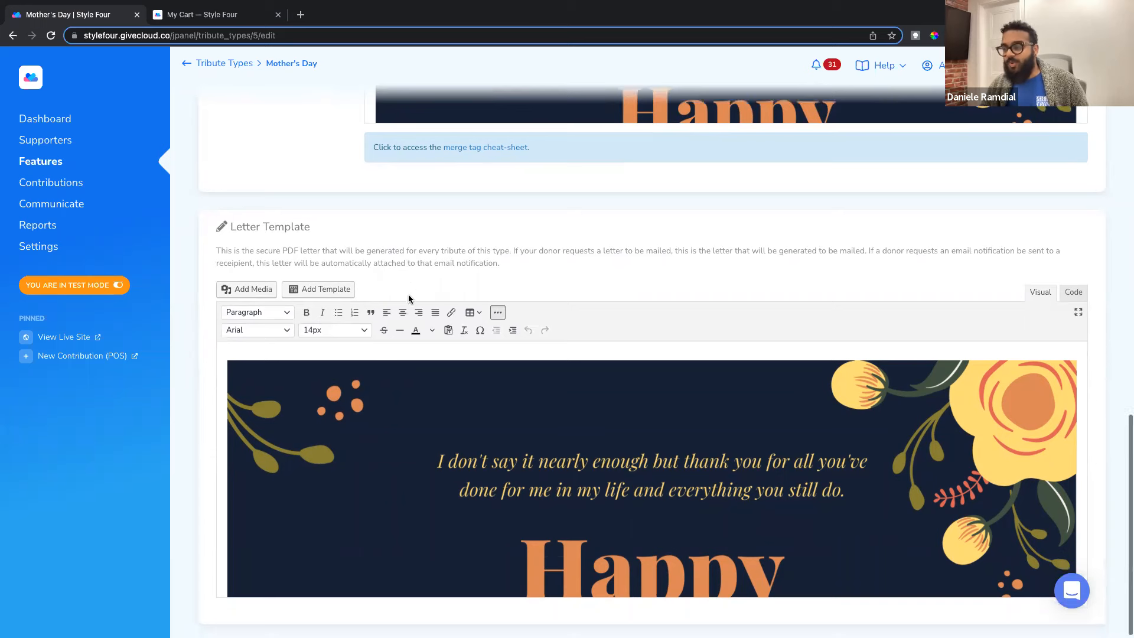
pyautogui.scroll(-2, 384, 376)
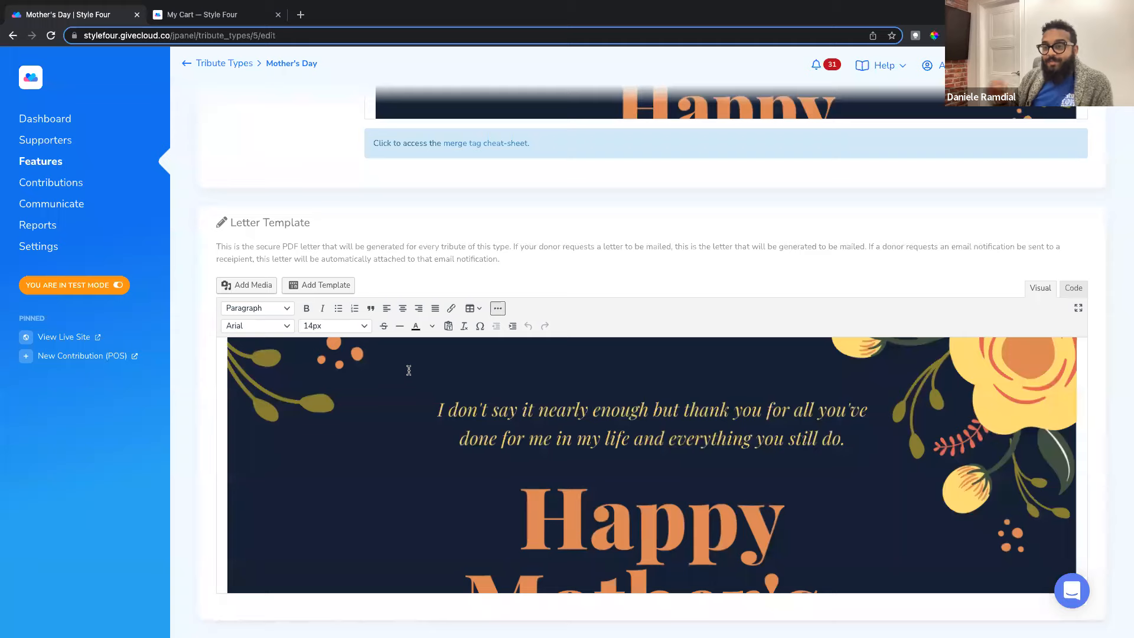
pyautogui.scroll(-5, 412, 378)
pyautogui.scroll(-5, 416, 389)
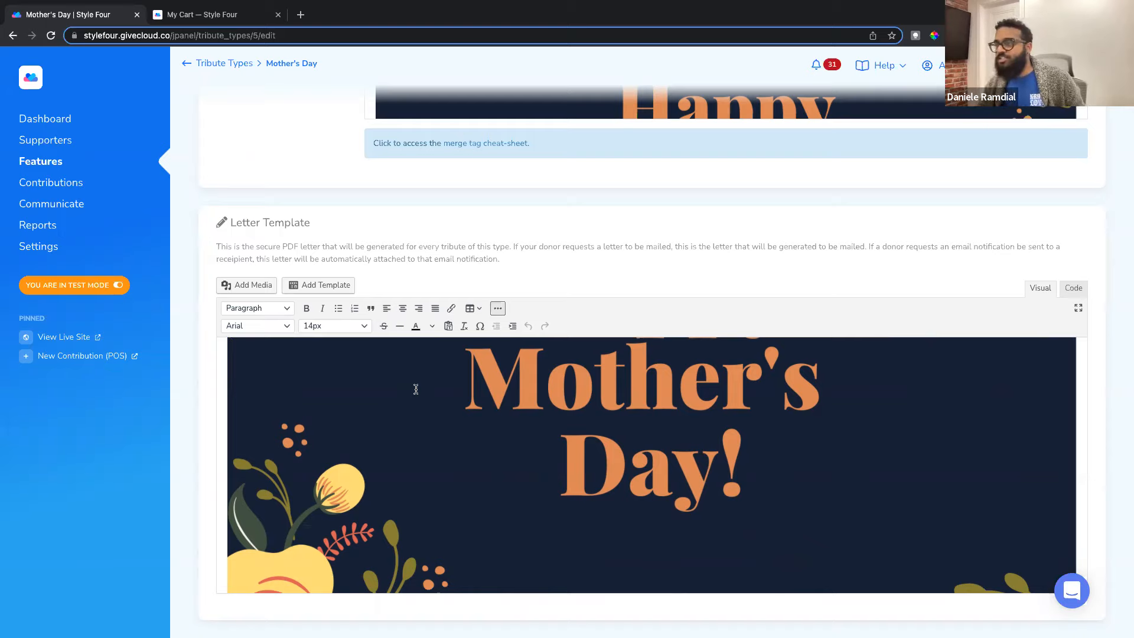
pyautogui.scroll(4, 418, 163)
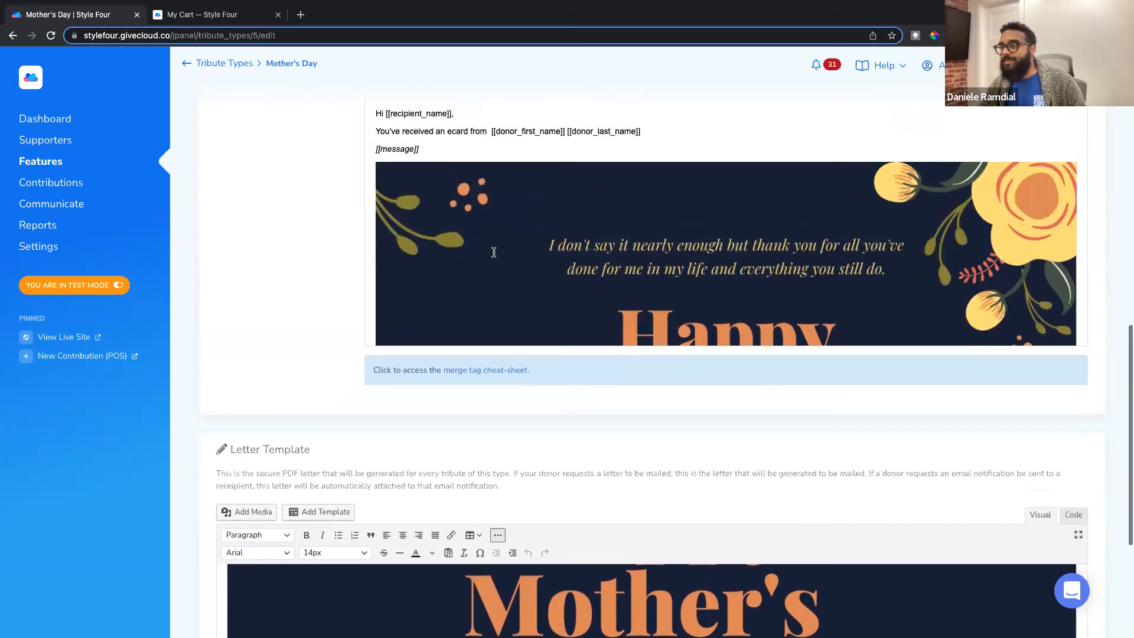
pyautogui.scroll(-2, 494, 252)
pyautogui.scroll(-3, 270, 300)
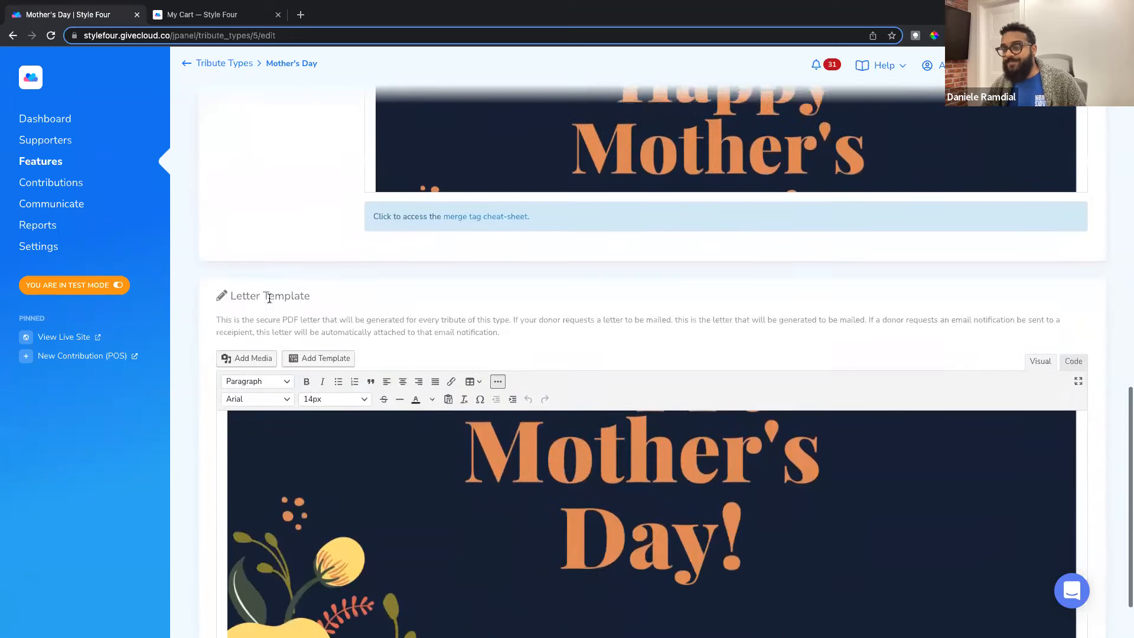
pyautogui.scroll(-1, 270, 298)
pyautogui.scroll(-2, 353, 411)
pyautogui.scroll(-1, 215, 413)
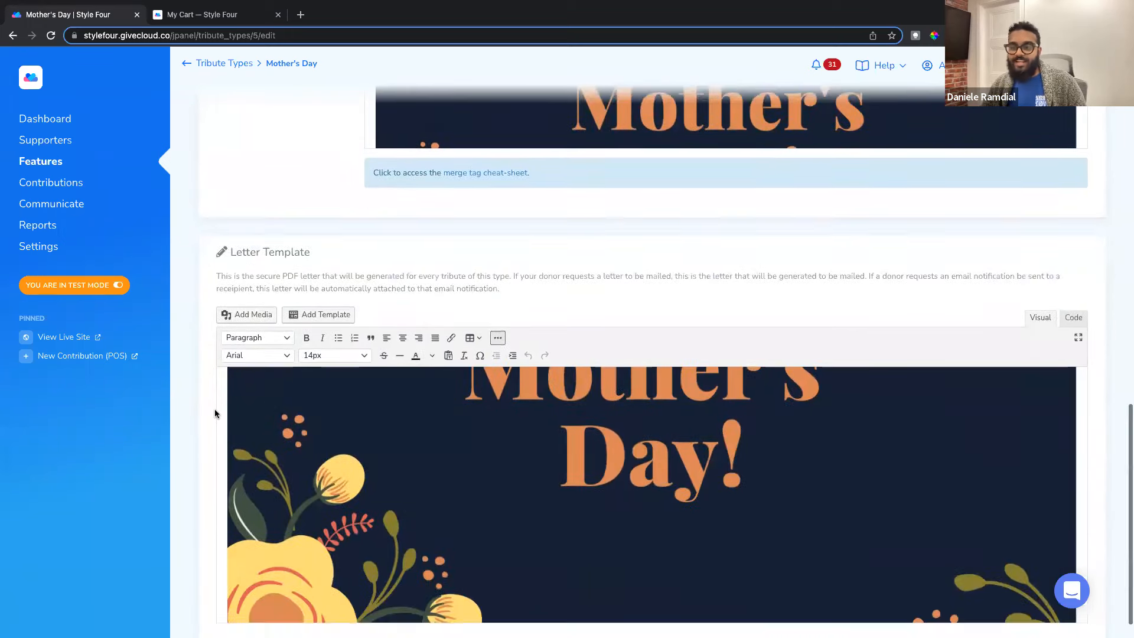
pyautogui.scroll(-1, 213, 418)
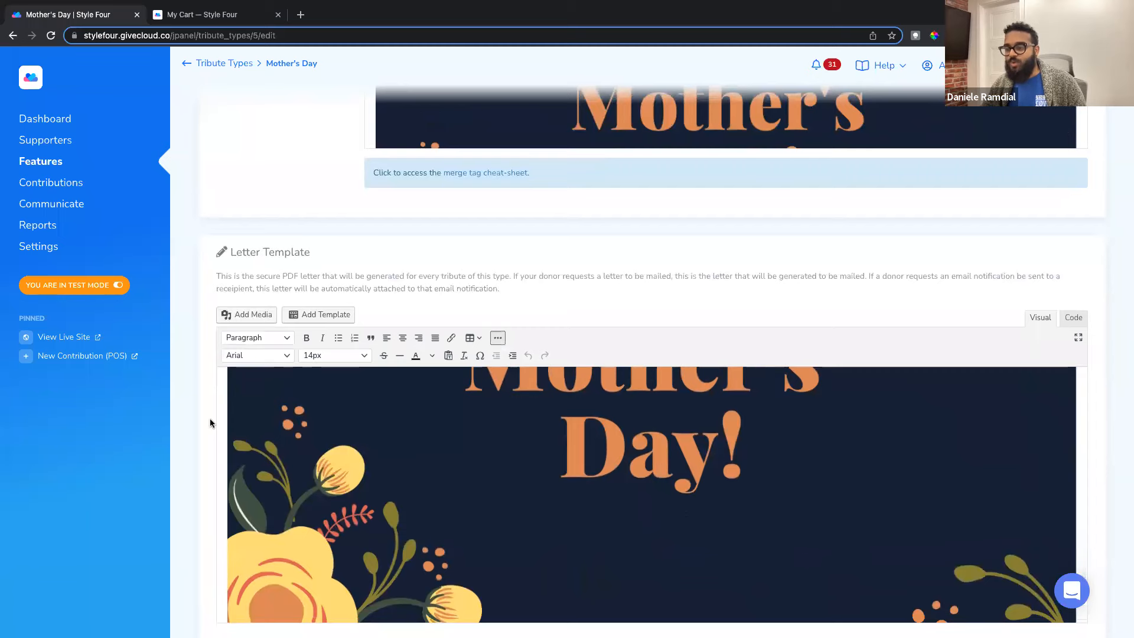
pyautogui.scroll(-1, 211, 419)
pyautogui.scroll(-3, 293, 557)
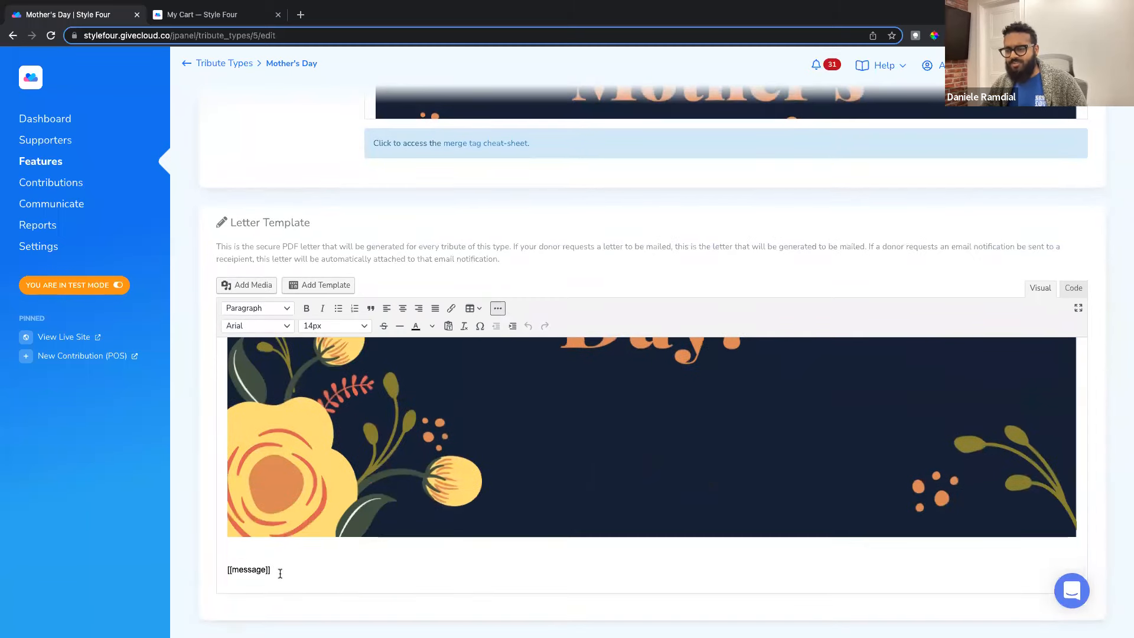
pyautogui.moveTo(272, 570); pyautogui.dragTo(225, 570)
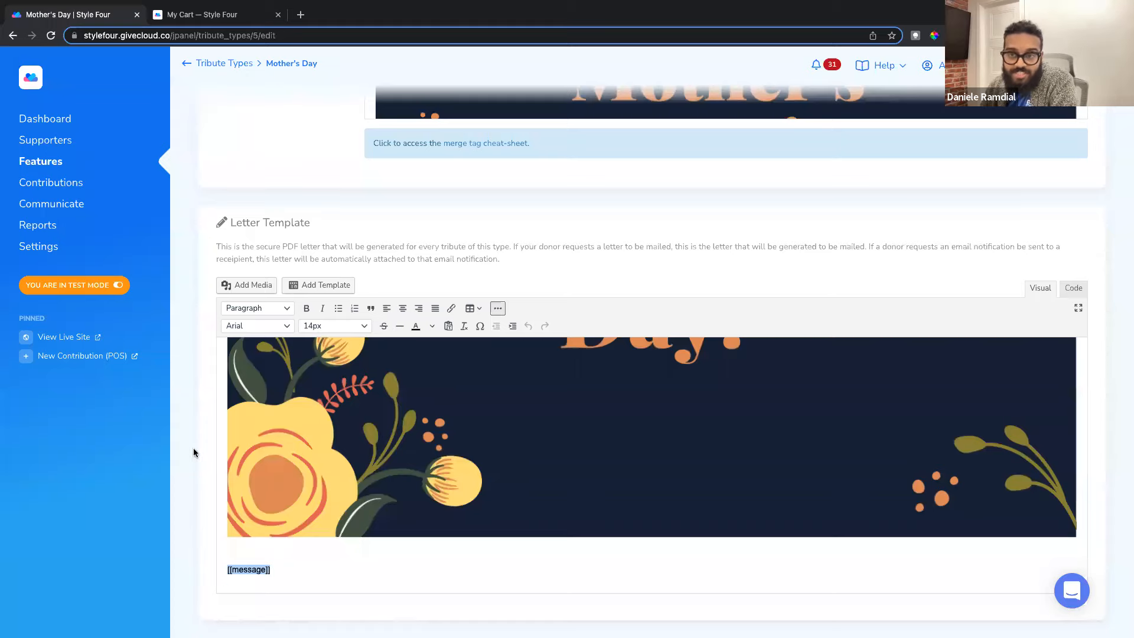
pyautogui.scroll(1, 201, 438)
pyautogui.scroll(2, 200, 438)
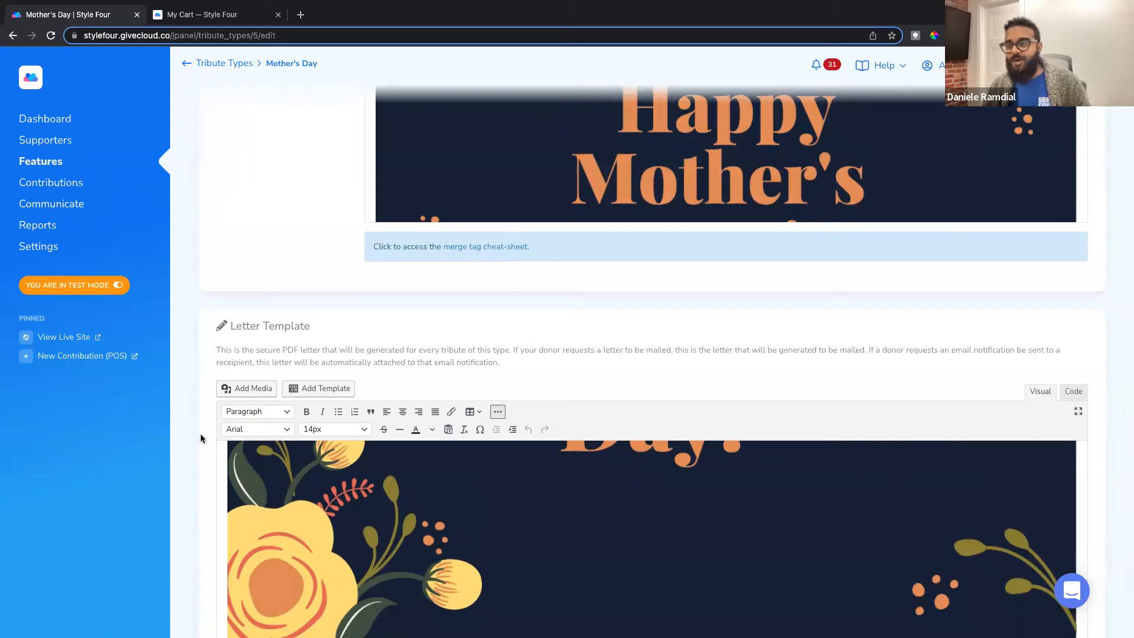
pyautogui.scroll(1, 203, 372)
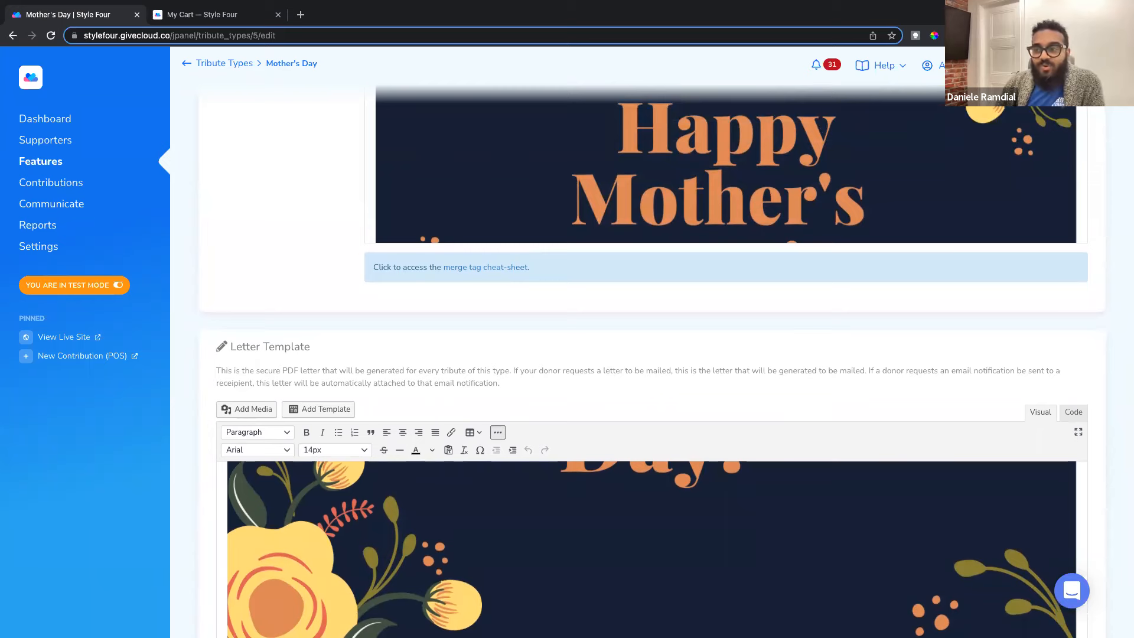
pyautogui.scroll(7, 280, 307)
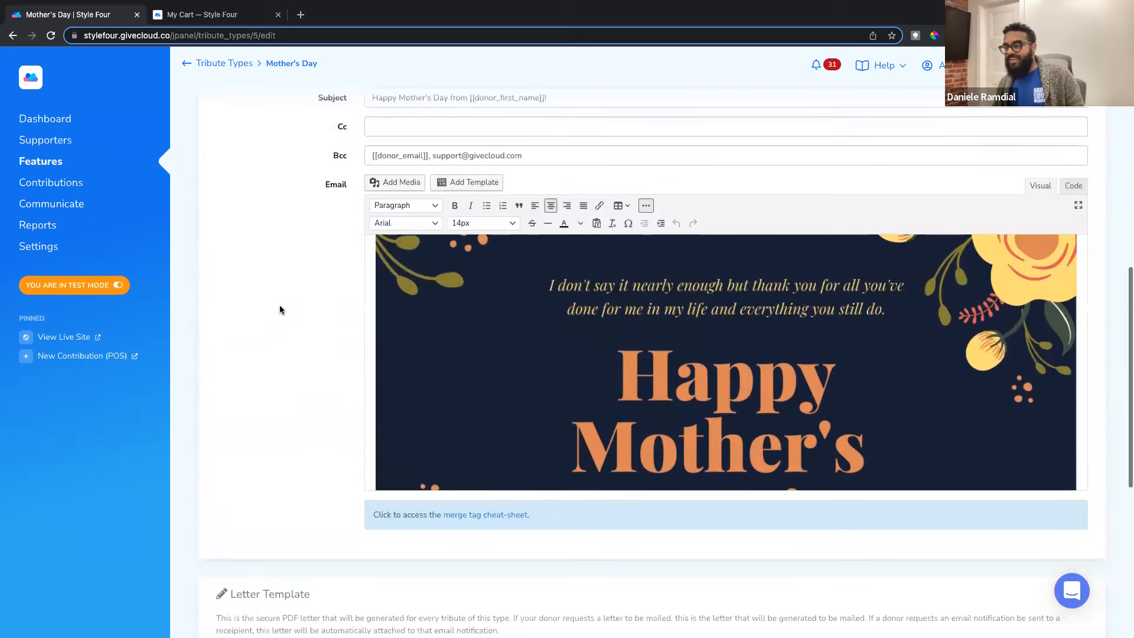
pyautogui.scroll(12, 280, 310)
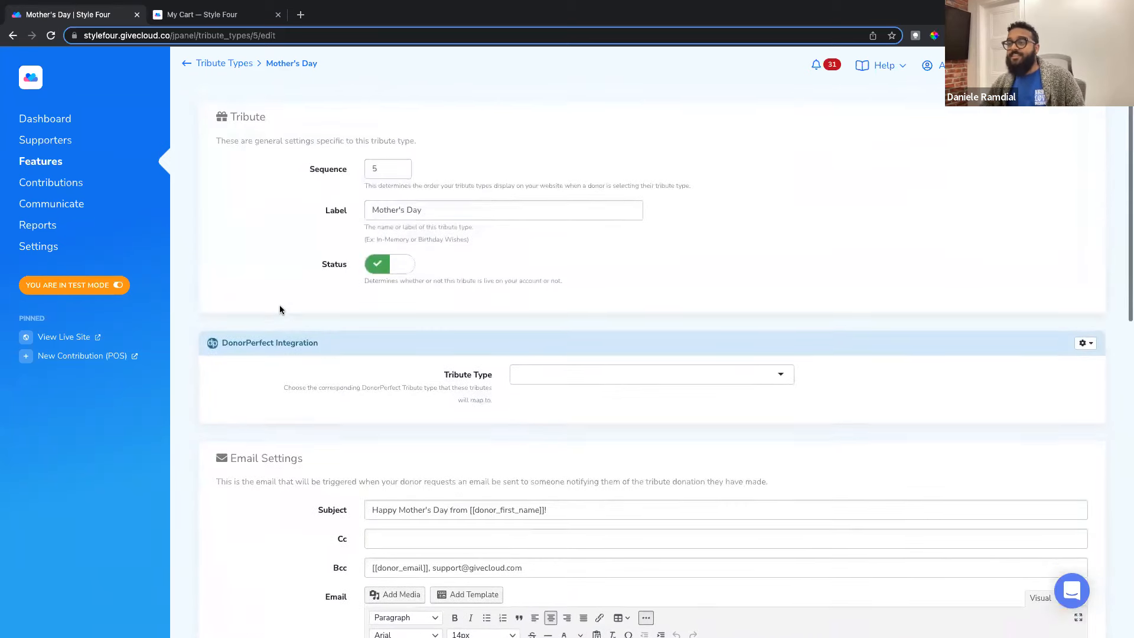
# Step: Open the Sell & Fundraise items list from Features to see the active products
pyautogui.scroll(2, 280, 310)
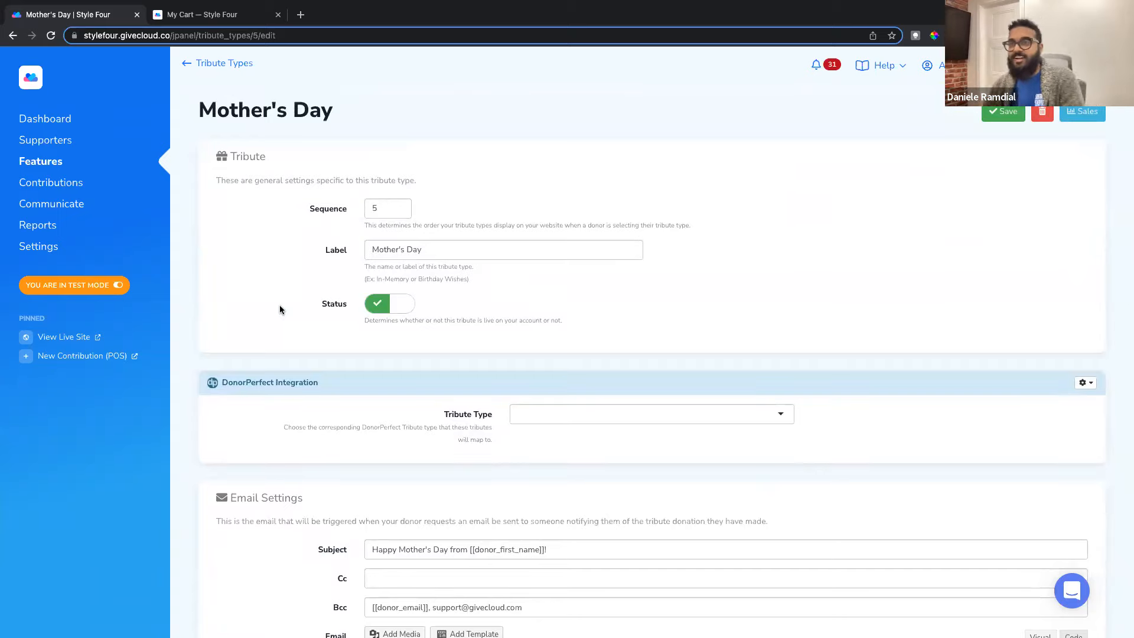
pyautogui.click(61, 168)
pyautogui.click(232, 173)
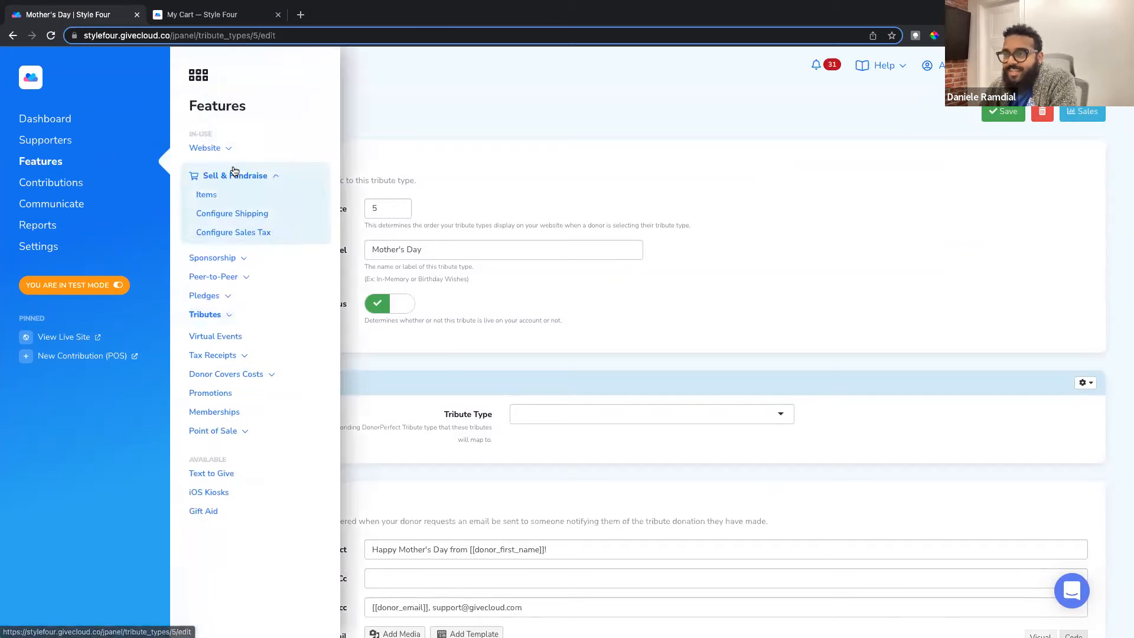
pyautogui.click(208, 197)
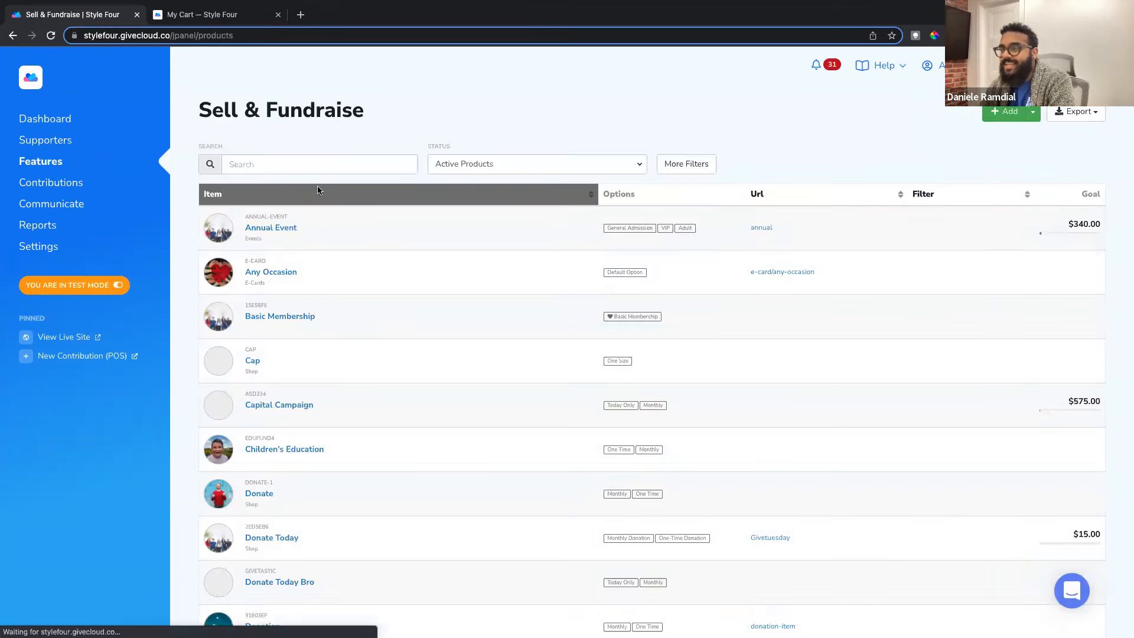
# Step: Open the Happy Mother's Day product (B053EC5) and review its name, Summary and General fields
pyautogui.scroll(-5, 325, 317)
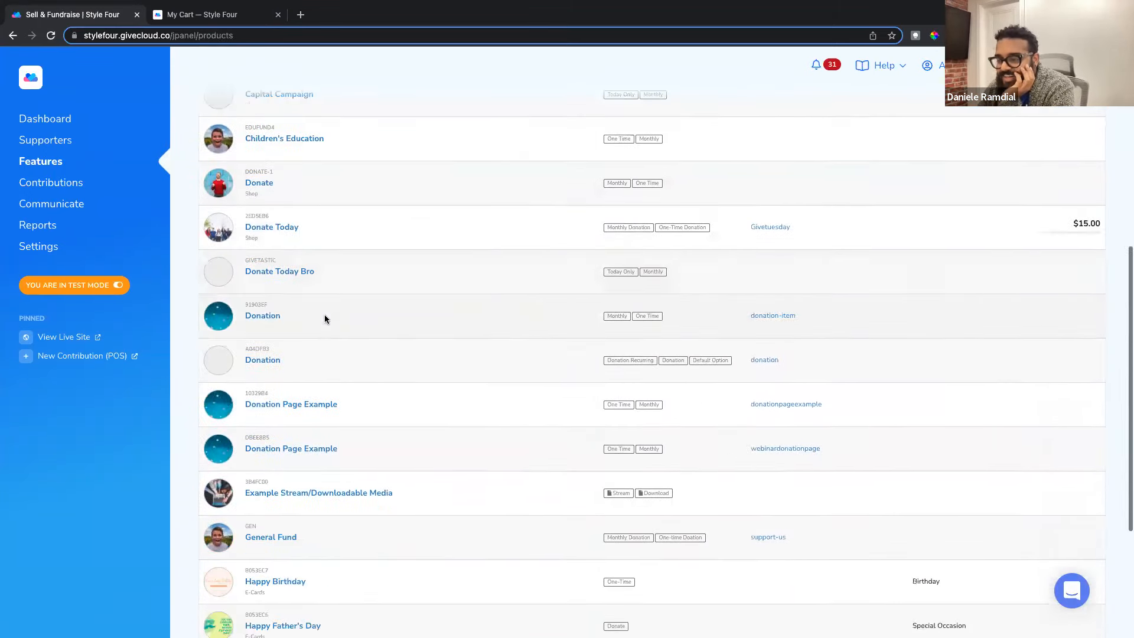
pyautogui.scroll(-3, 325, 319)
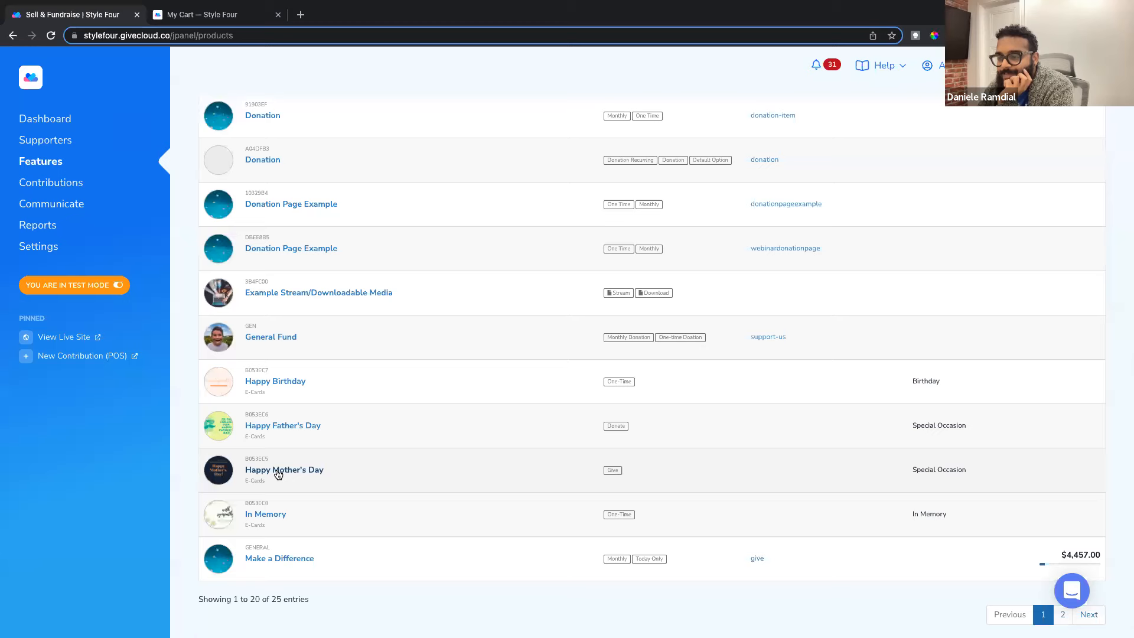
pyautogui.click(278, 473)
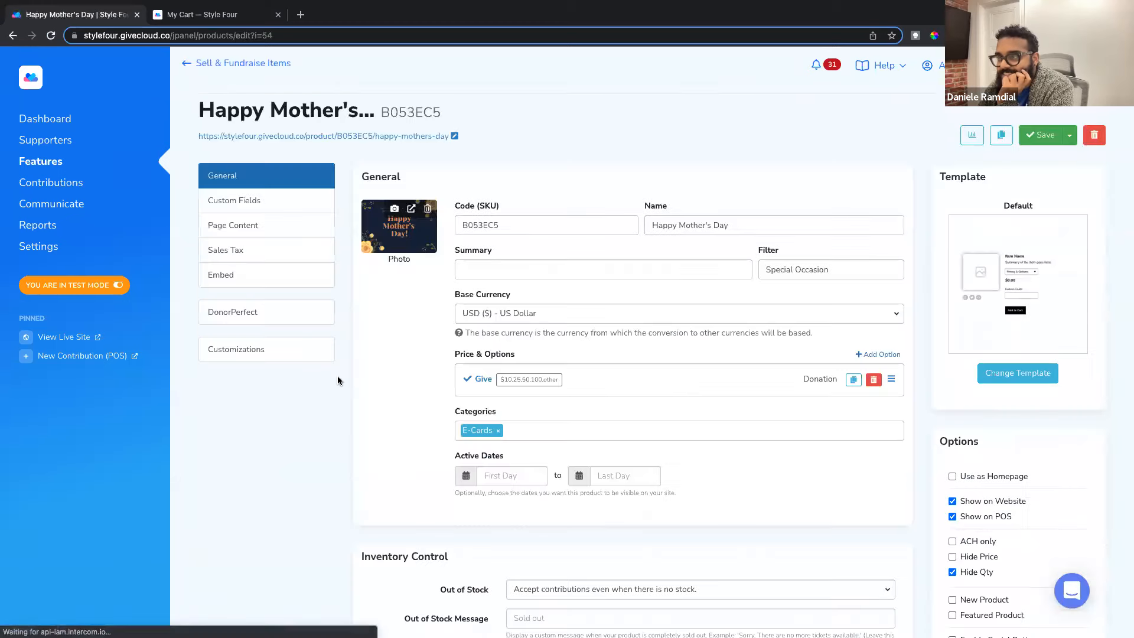
pyautogui.scroll(-1, 377, 302)
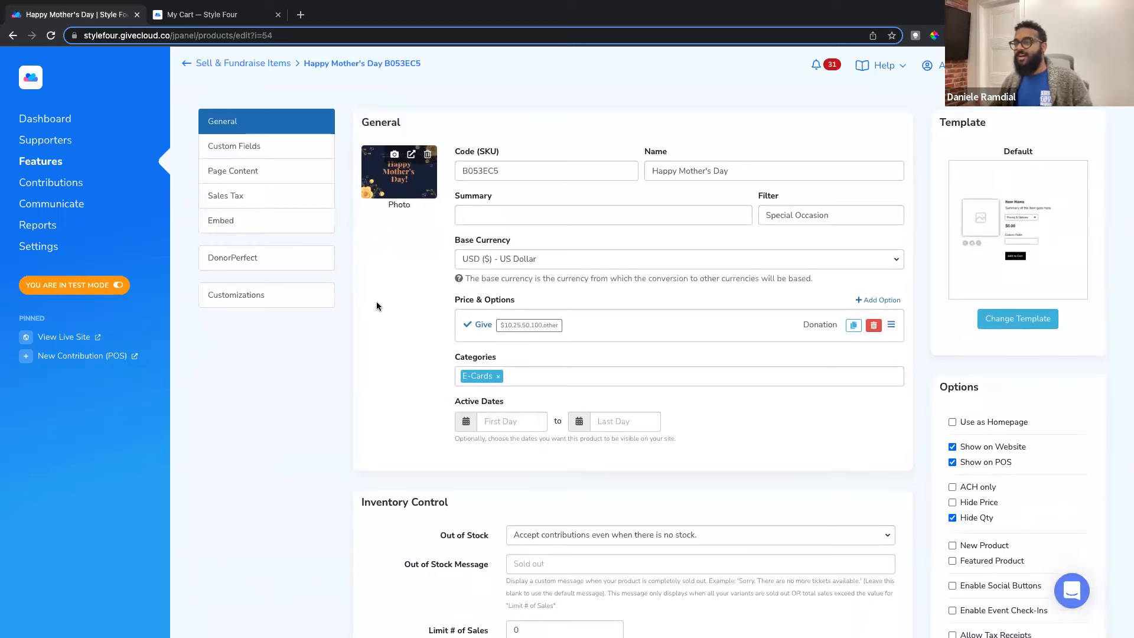
pyautogui.scroll(1, 377, 306)
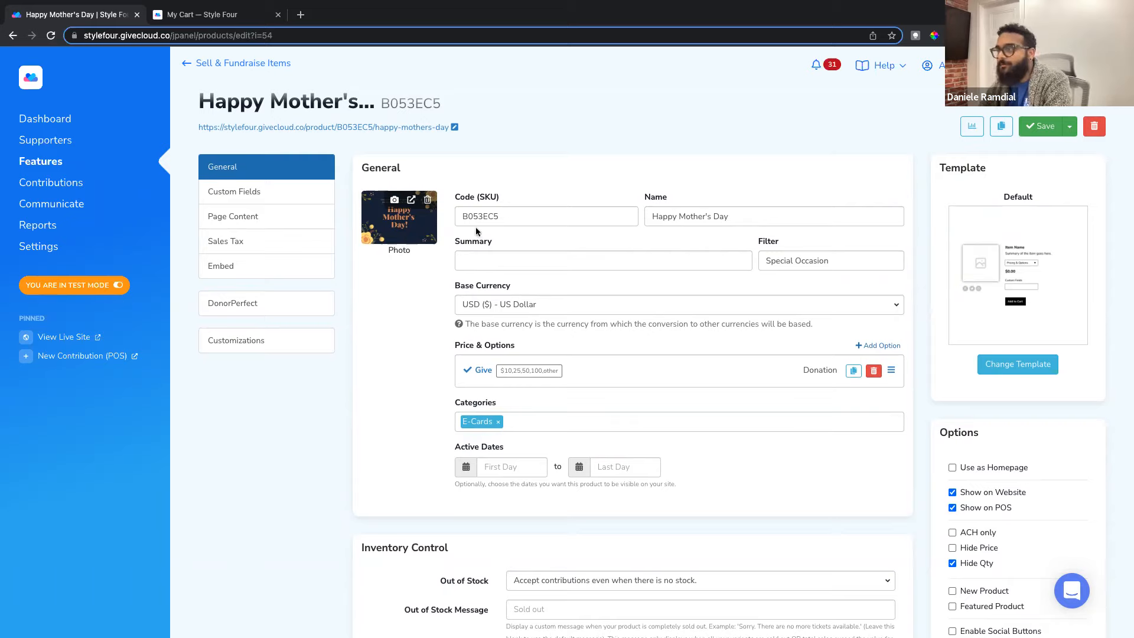
pyautogui.tripleClick(656, 219)
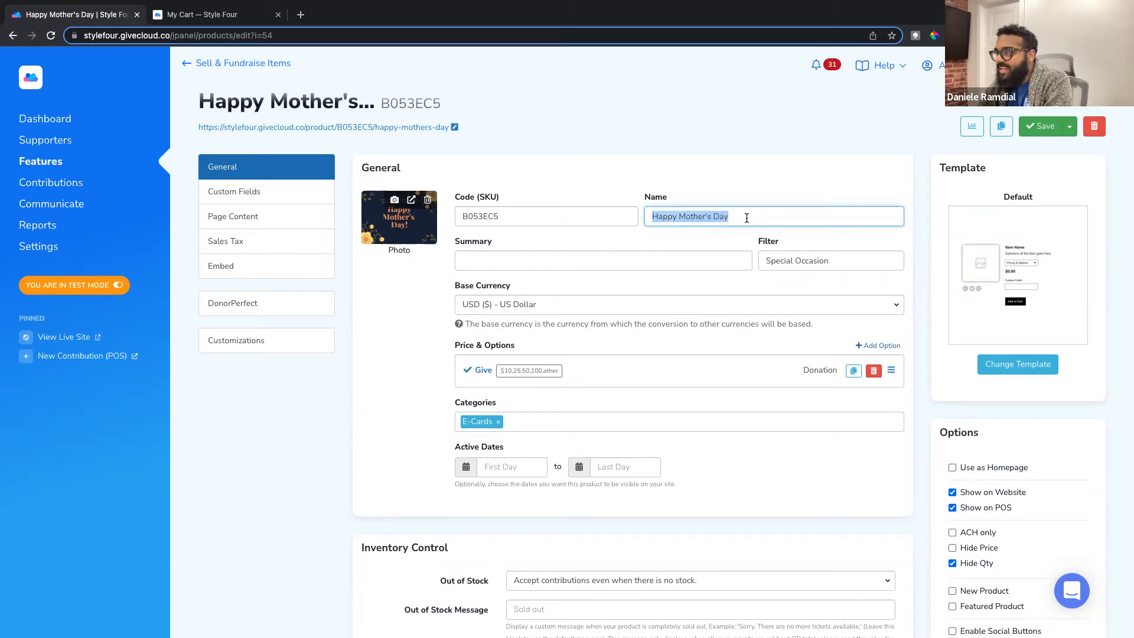
pyautogui.doubleClick(475, 244)
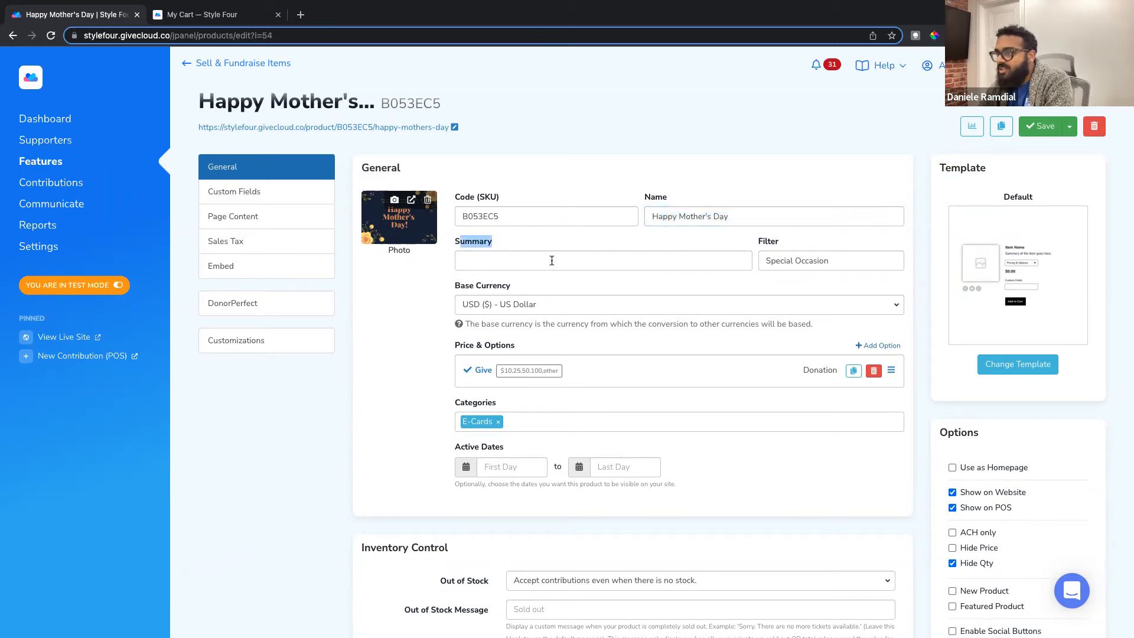
pyautogui.scroll(-1, 520, 270)
pyautogui.moveTo(434, 307); pyautogui.dragTo(518, 306)
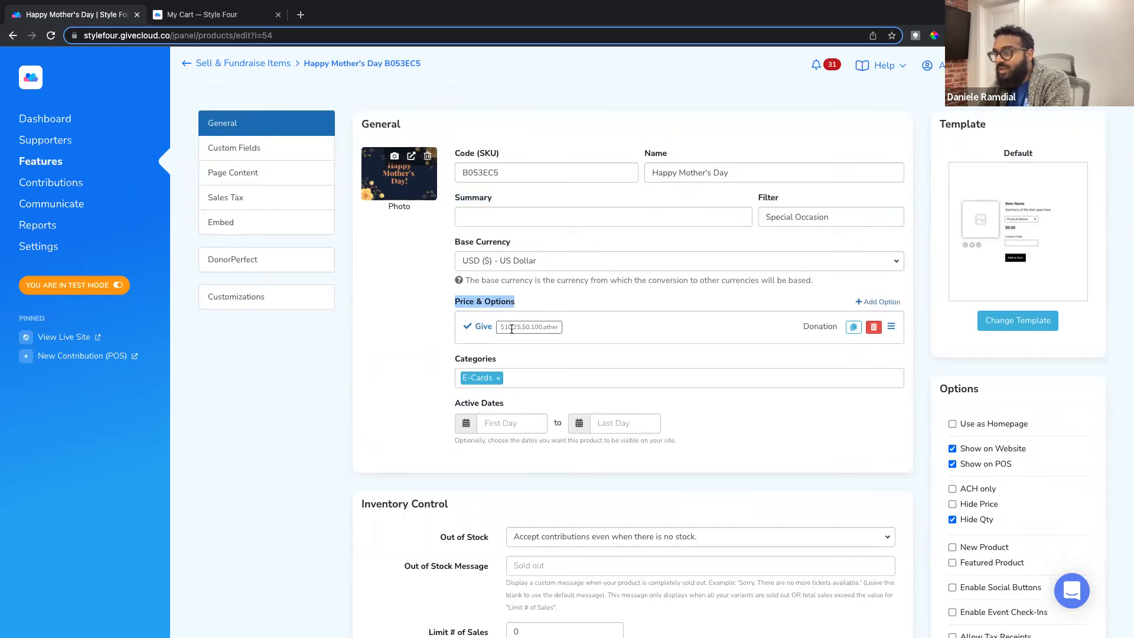
pyautogui.click(484, 326)
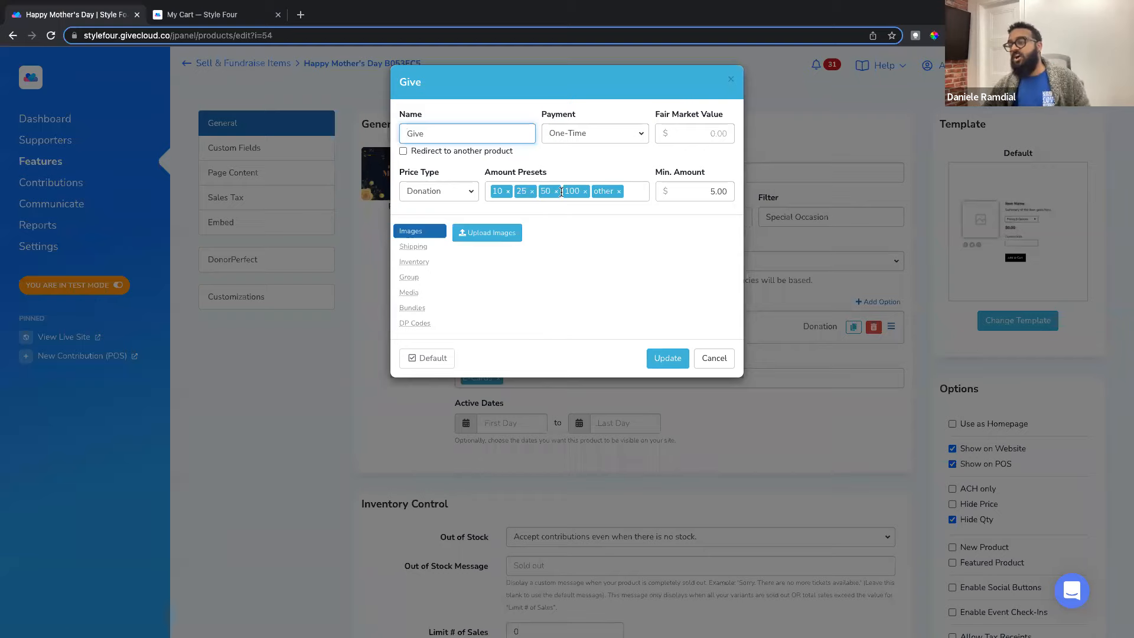
pyautogui.click(461, 201)
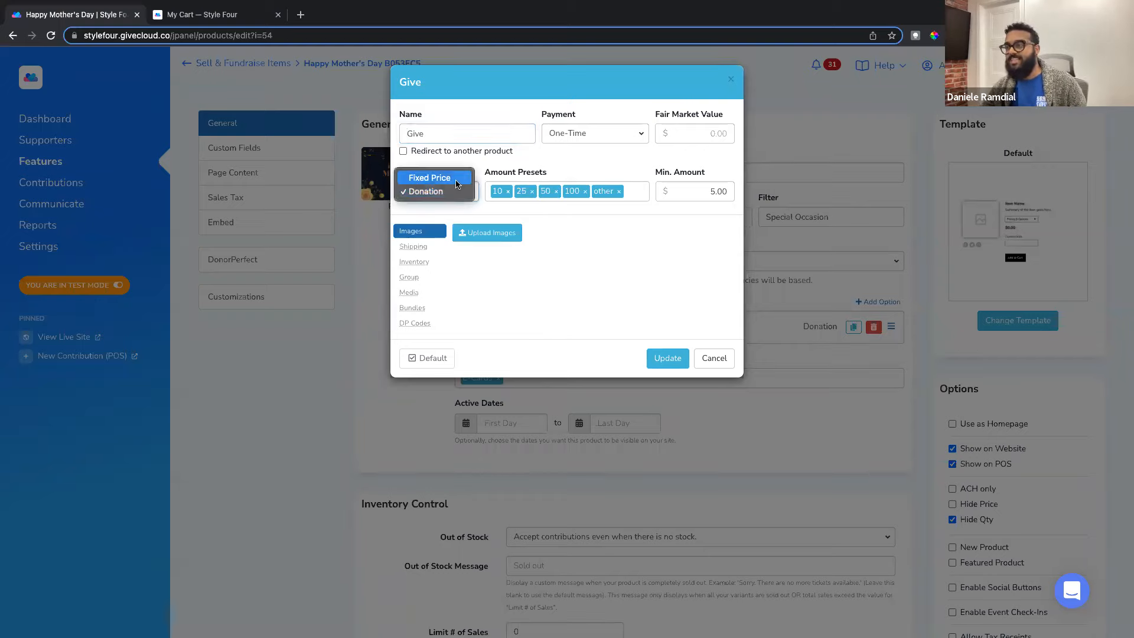
pyautogui.click(458, 180)
pyautogui.click(523, 187)
pyautogui.write('10')
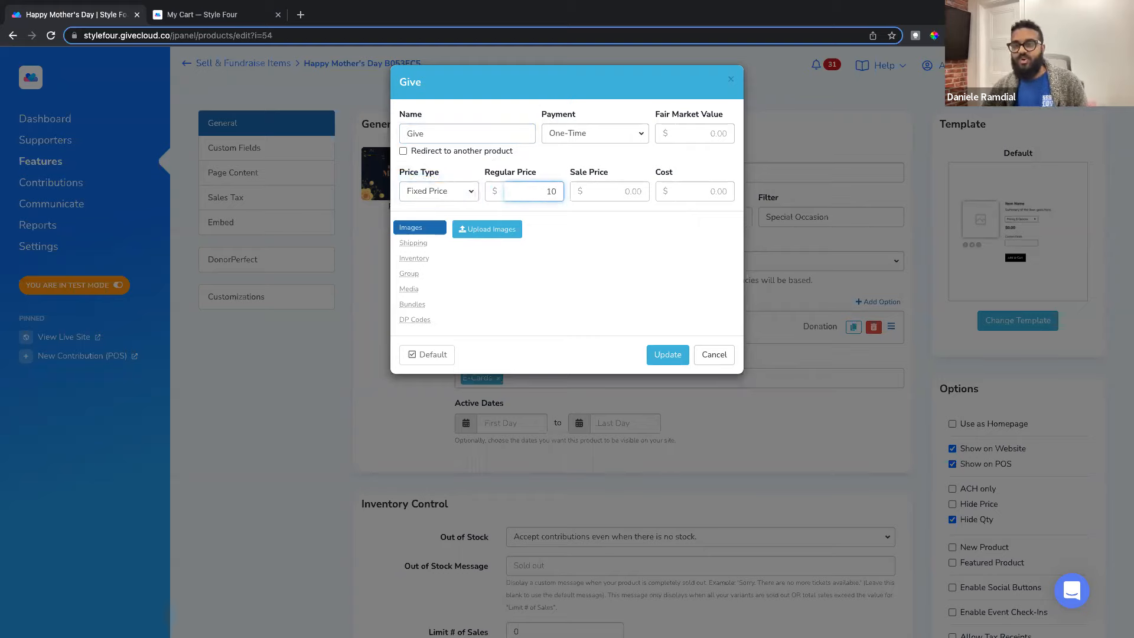
pyautogui.click(712, 358)
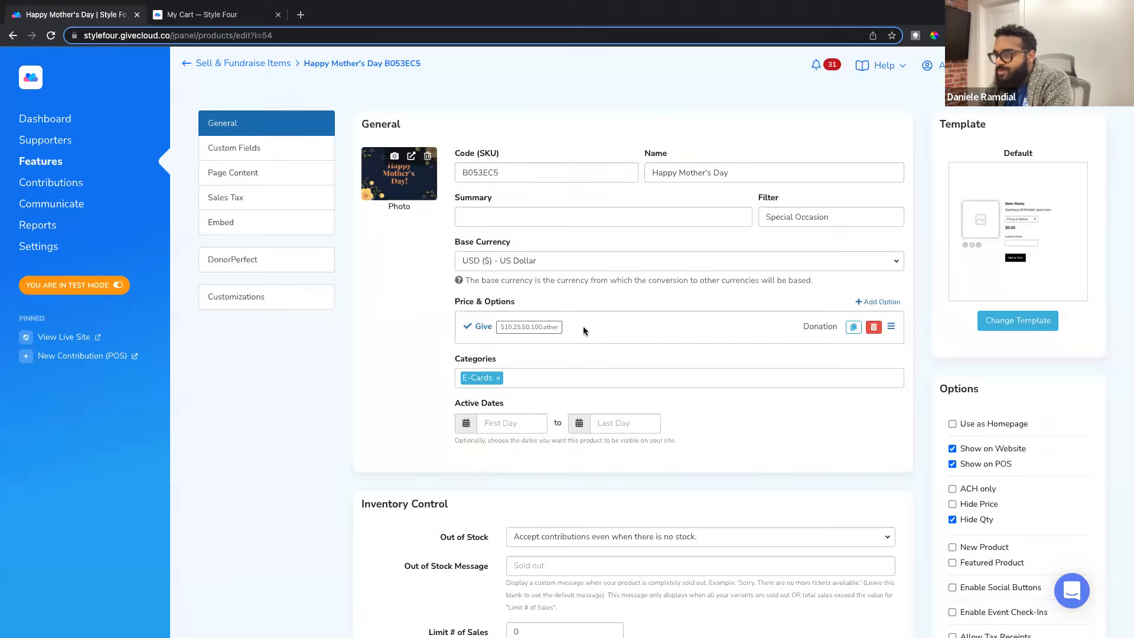
pyautogui.scroll(-1, 448, 312)
pyautogui.moveTo(445, 341); pyautogui.dragTo(514, 352)
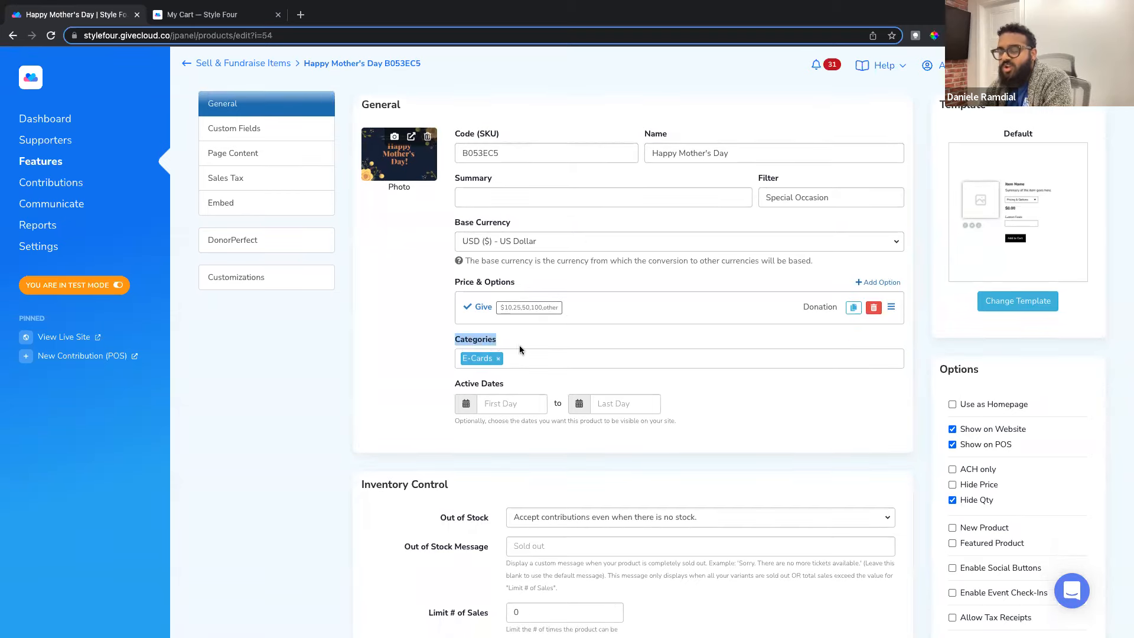
# Step: Open the storefront E-Cards page alongside the admin product editor
pyautogui.click(185, 16)
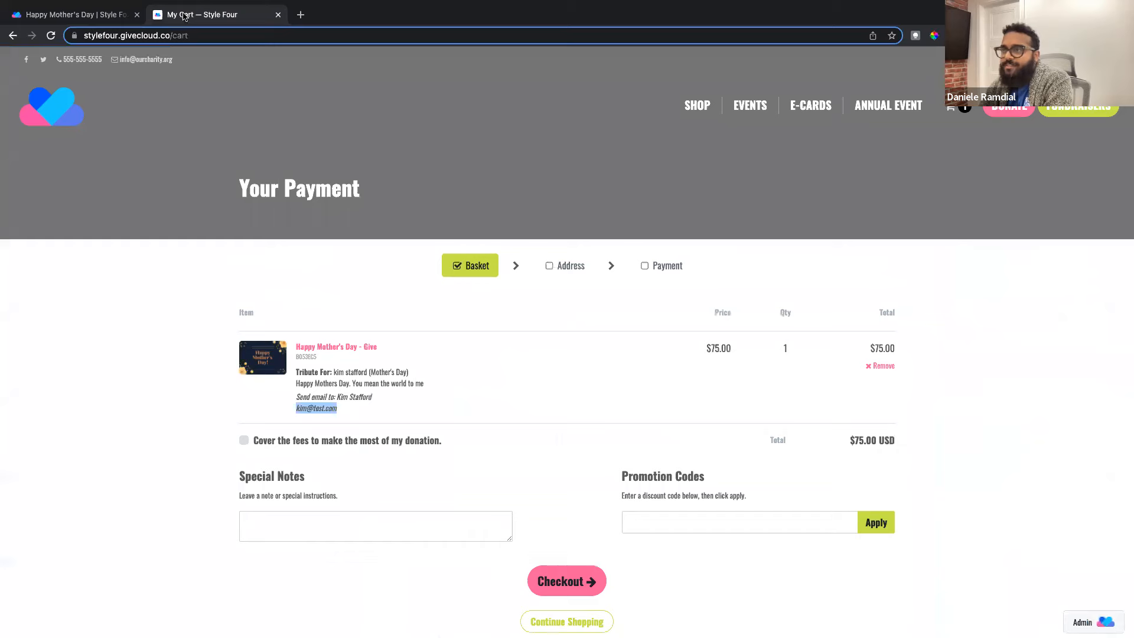
pyautogui.click(800, 106)
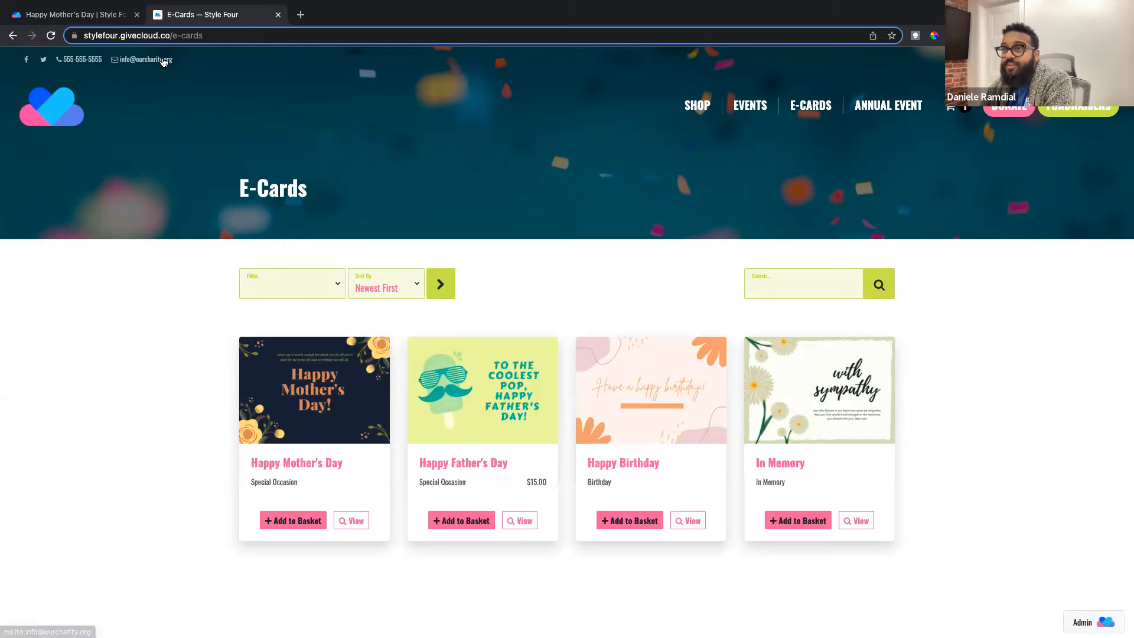
pyautogui.click(122, 16)
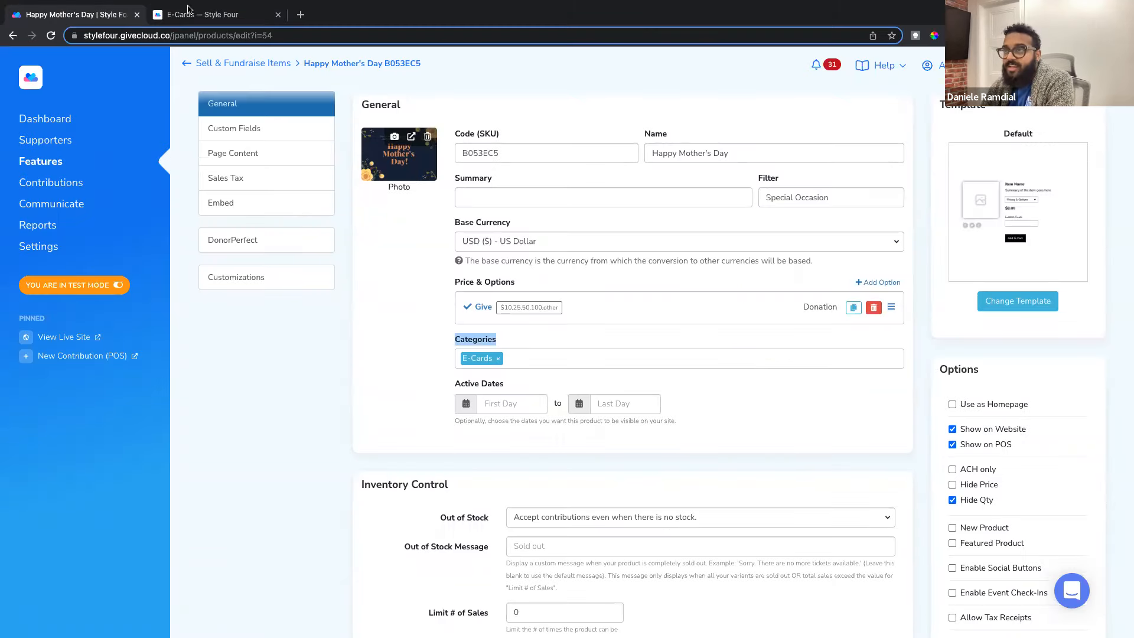
pyautogui.click(209, 14)
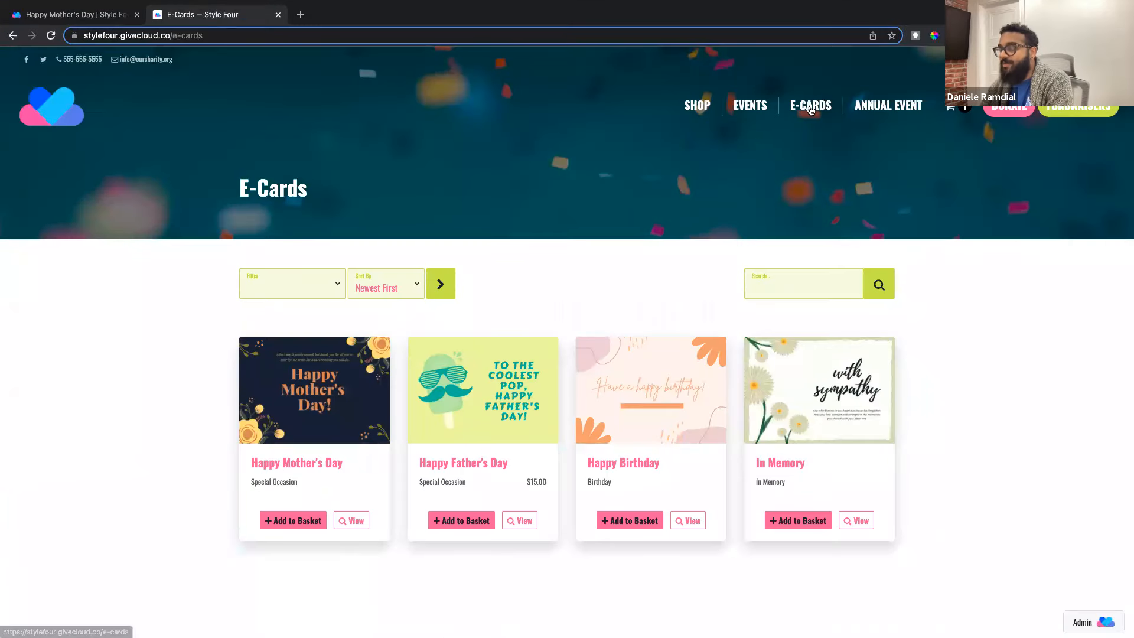
pyautogui.click(98, 16)
pyautogui.scroll(1, 424, 240)
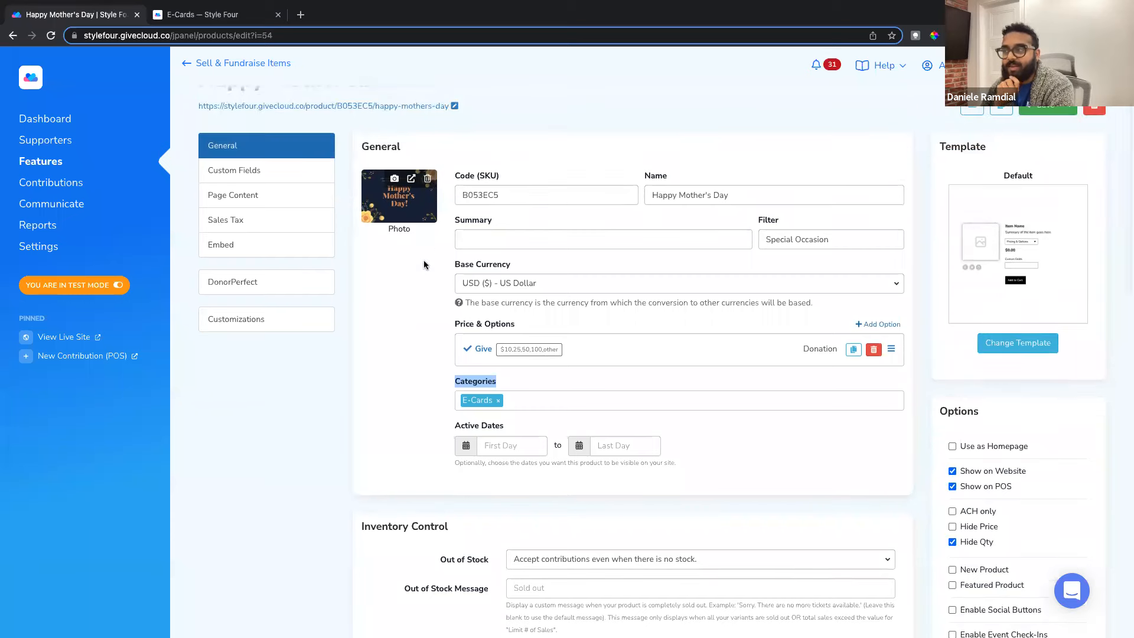
pyautogui.click(167, 17)
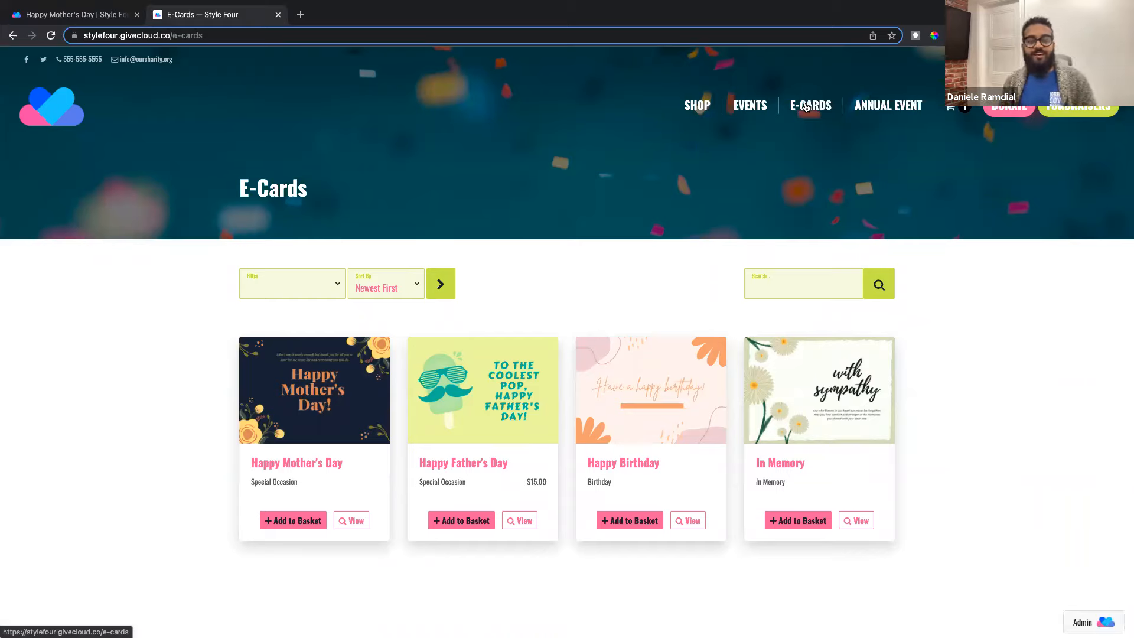
pyautogui.click(65, 14)
# Step: Review the product's Show on Website, Show on POS, Hide Qty and DCC options
pyautogui.scroll(1, 395, 200)
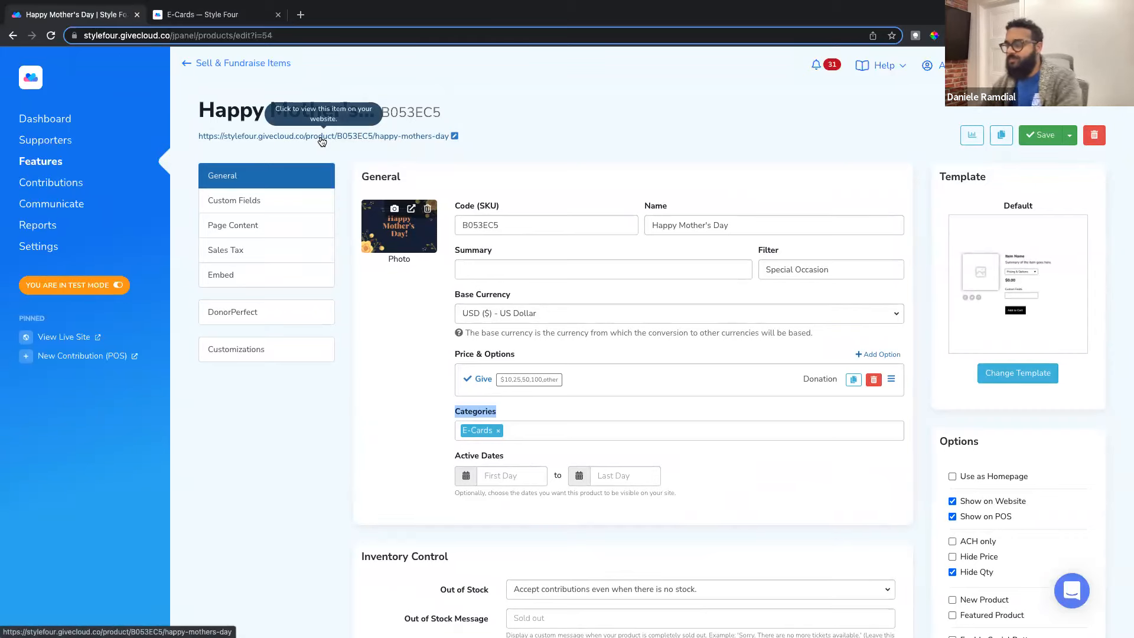
pyautogui.scroll(-2, 409, 315)
pyautogui.scroll(-5, 410, 319)
pyautogui.scroll(-1, 410, 319)
pyautogui.scroll(2, 410, 319)
pyautogui.scroll(-1, 409, 317)
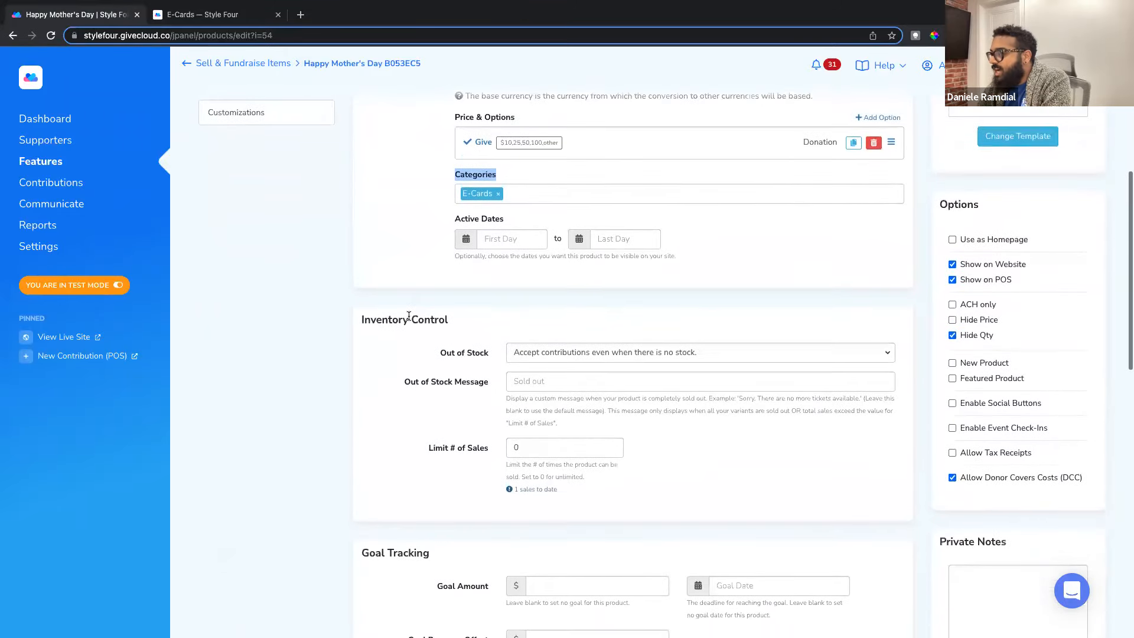
pyautogui.moveTo(997, 335); pyautogui.dragTo(966, 338)
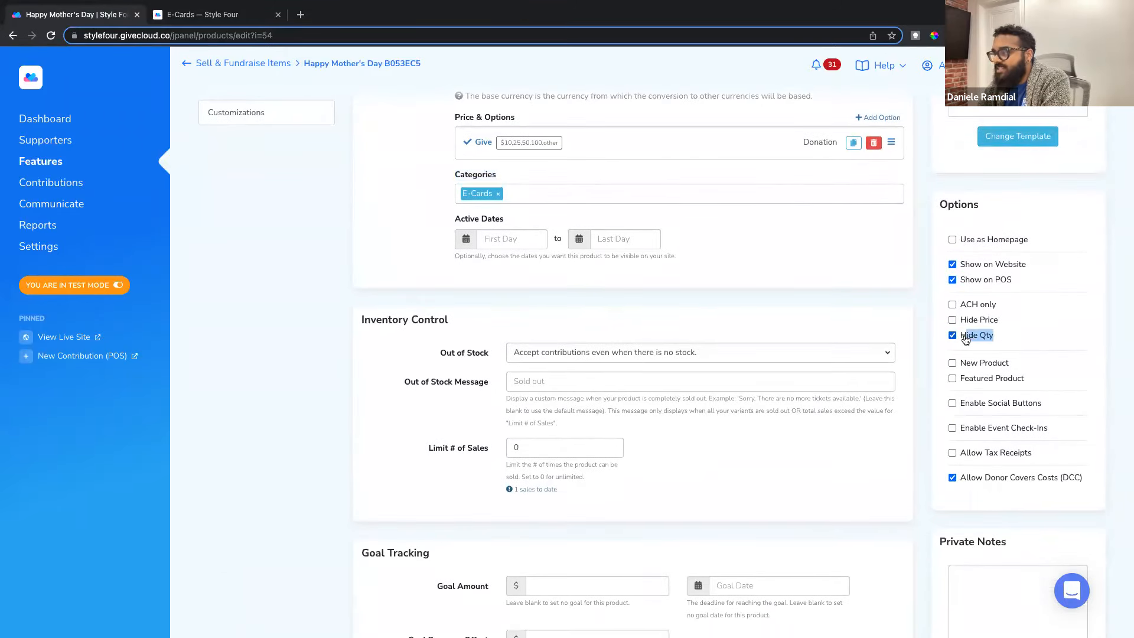
# Step: View the public Happy Mother's Day donation page, then bring the admin editor back
pyautogui.click(236, 15)
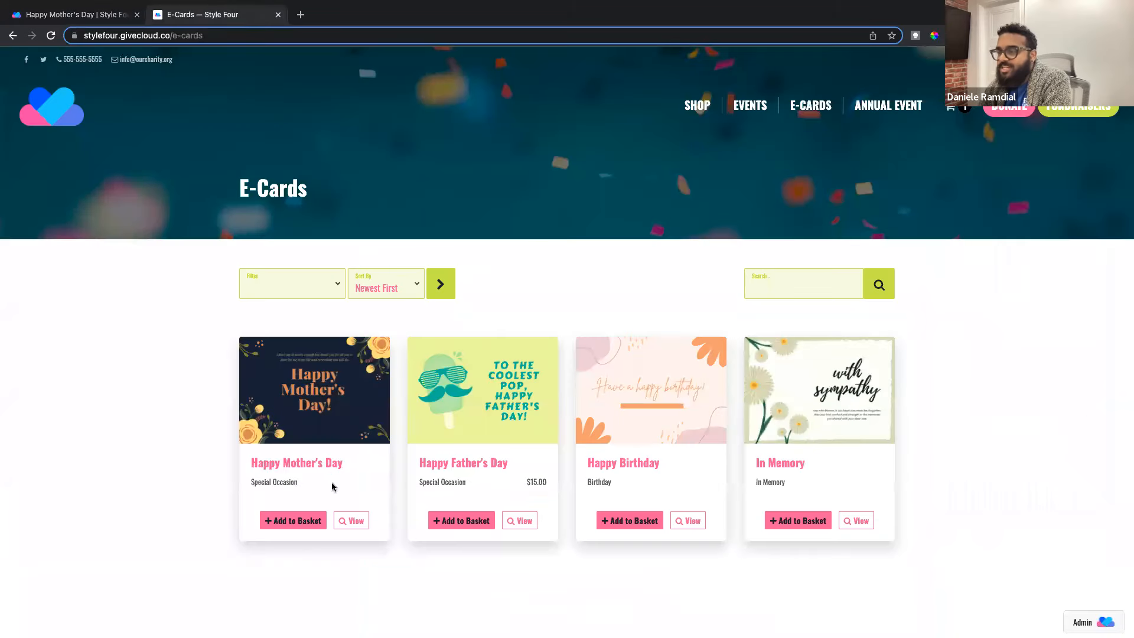
pyautogui.click(364, 522)
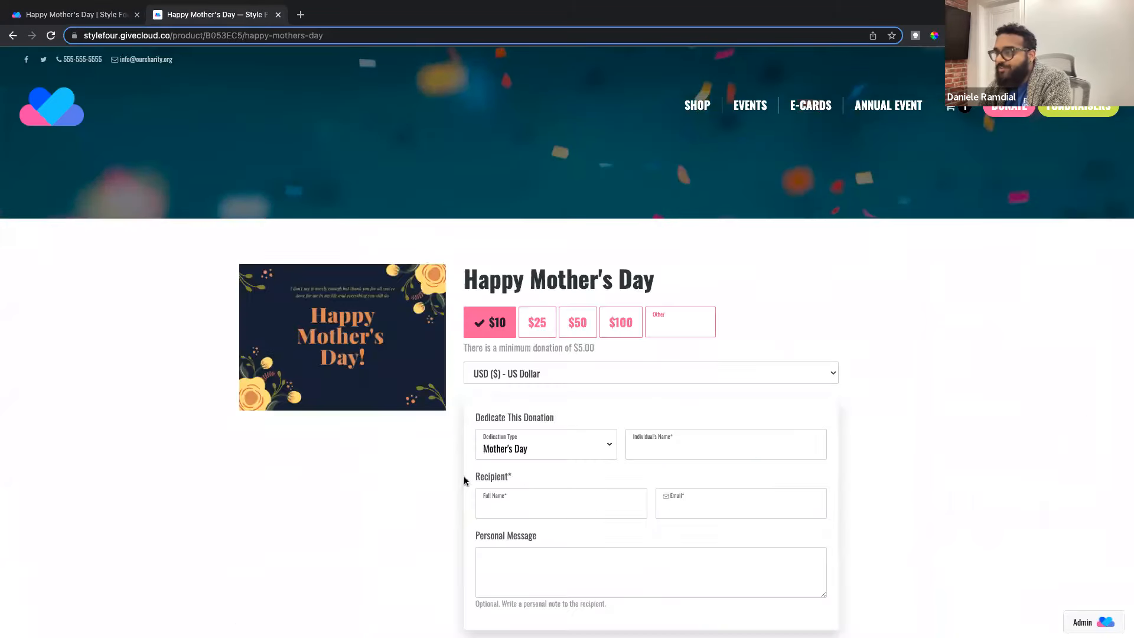
pyautogui.scroll(-2, 486, 449)
pyautogui.scroll(-1, 508, 376)
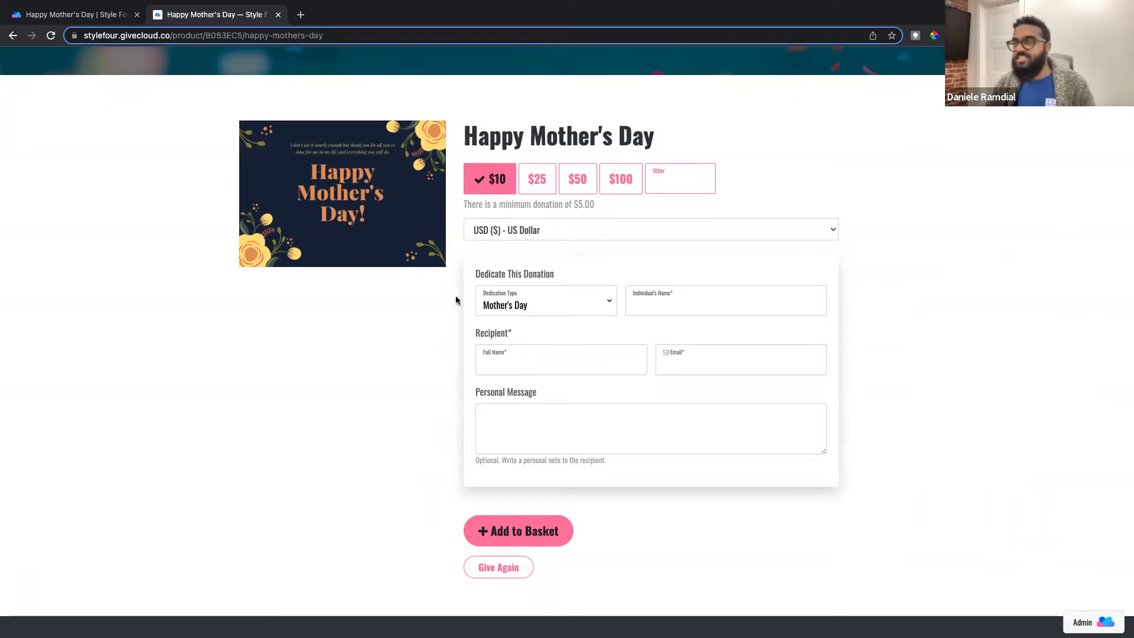
pyautogui.click(111, 15)
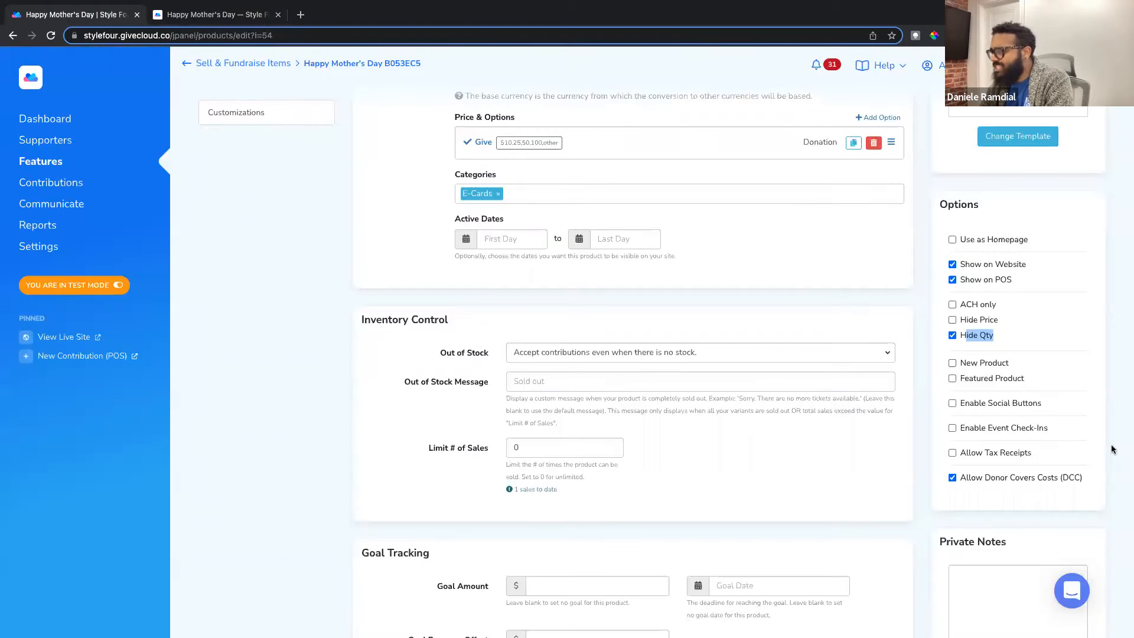
pyautogui.scroll(-2, 990, 343)
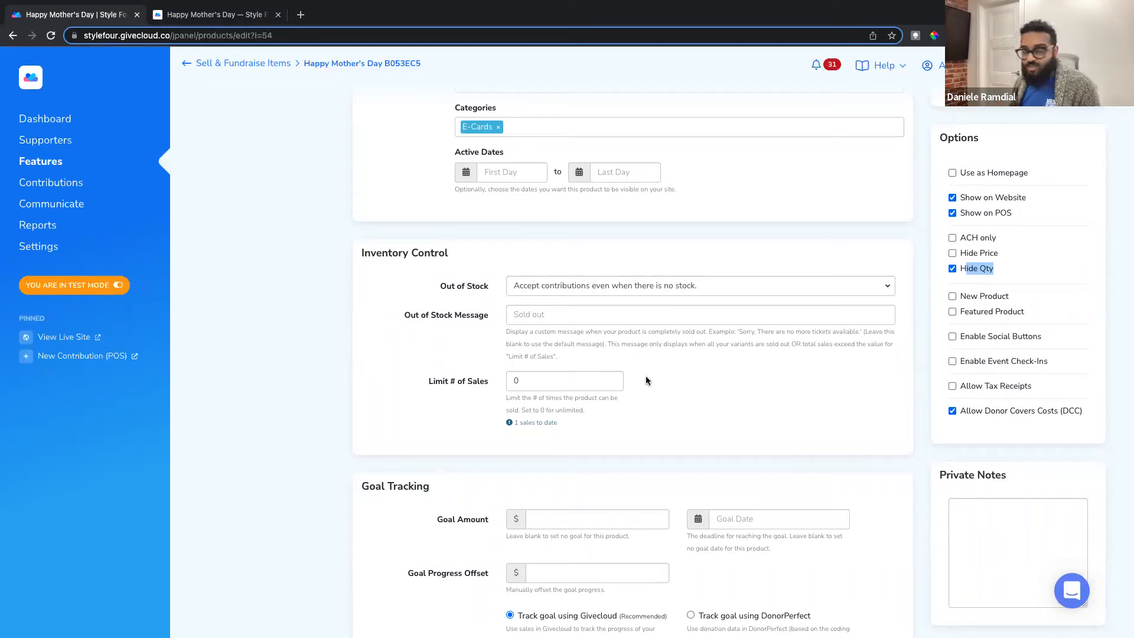
pyautogui.scroll(-3, 473, 320)
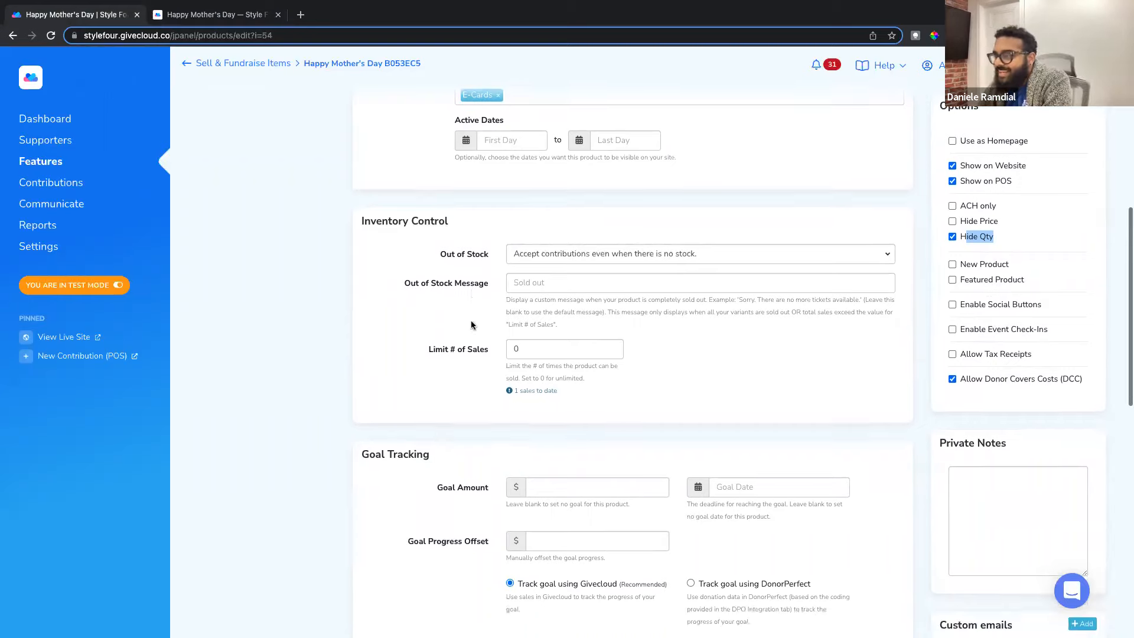
pyautogui.scroll(-1, 471, 325)
pyautogui.scroll(-2, 471, 325)
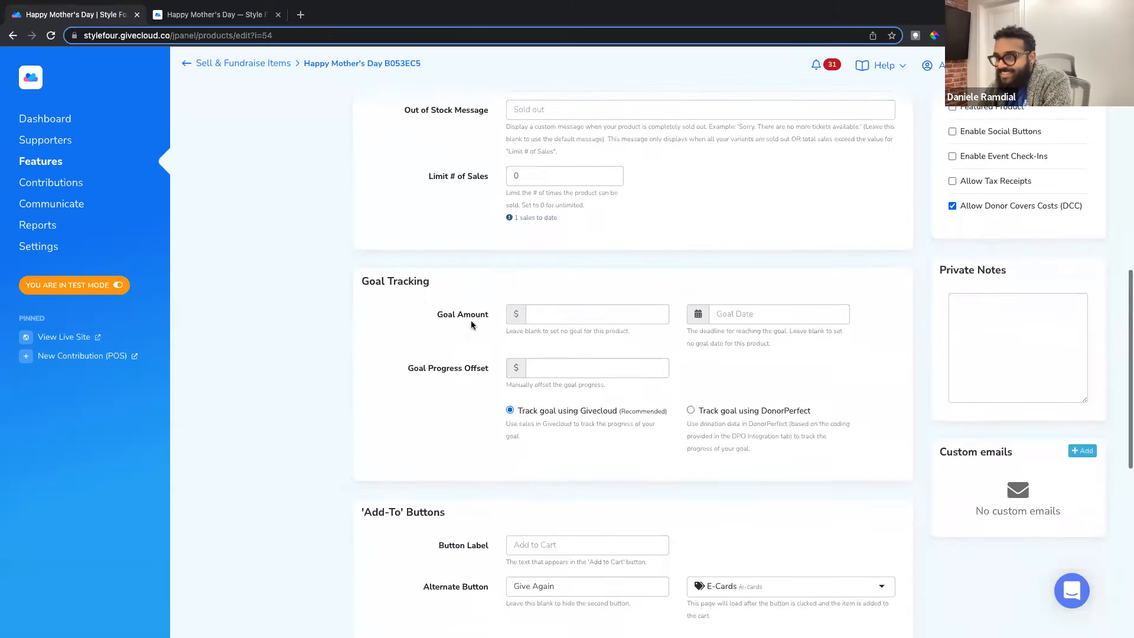
pyautogui.scroll(-10, 471, 325)
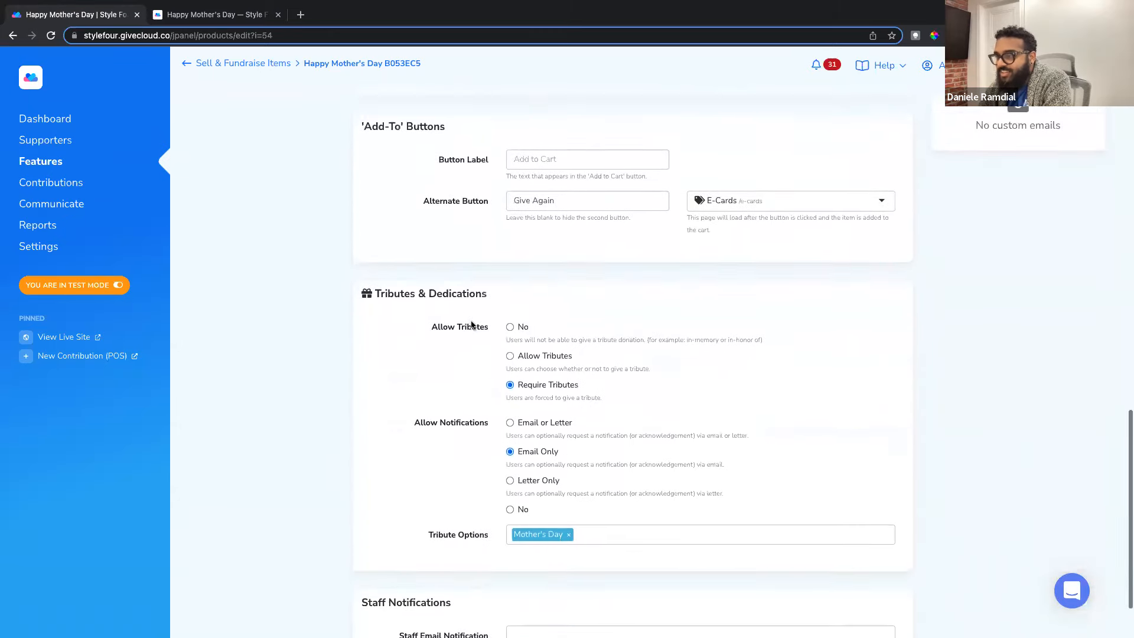
pyautogui.moveTo(394, 240); pyautogui.dragTo(495, 241)
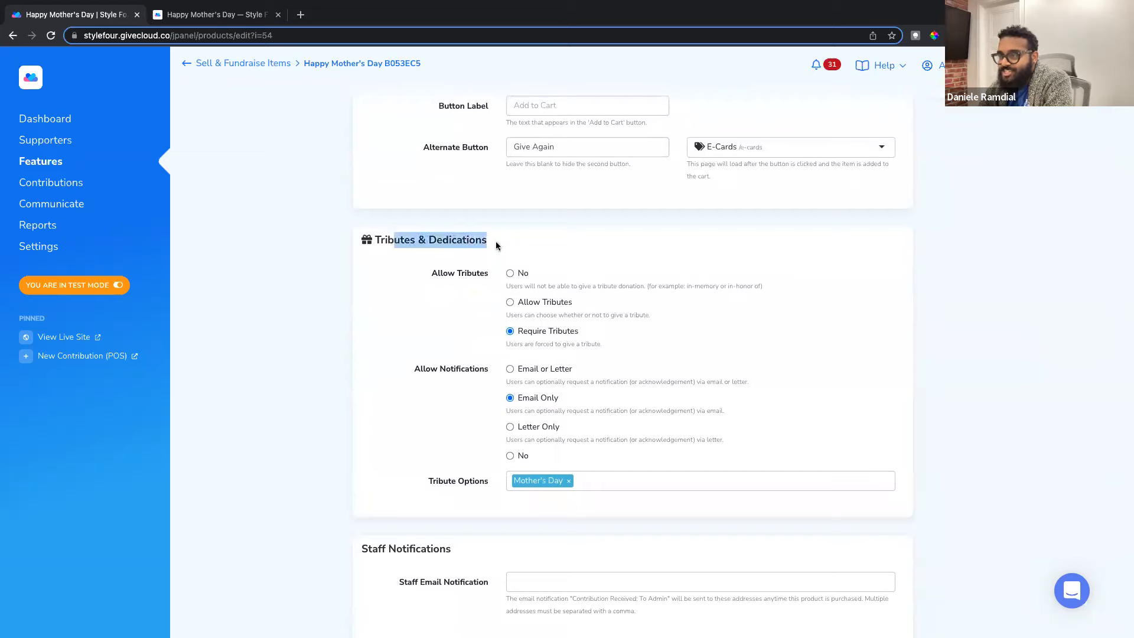
pyautogui.click(505, 247)
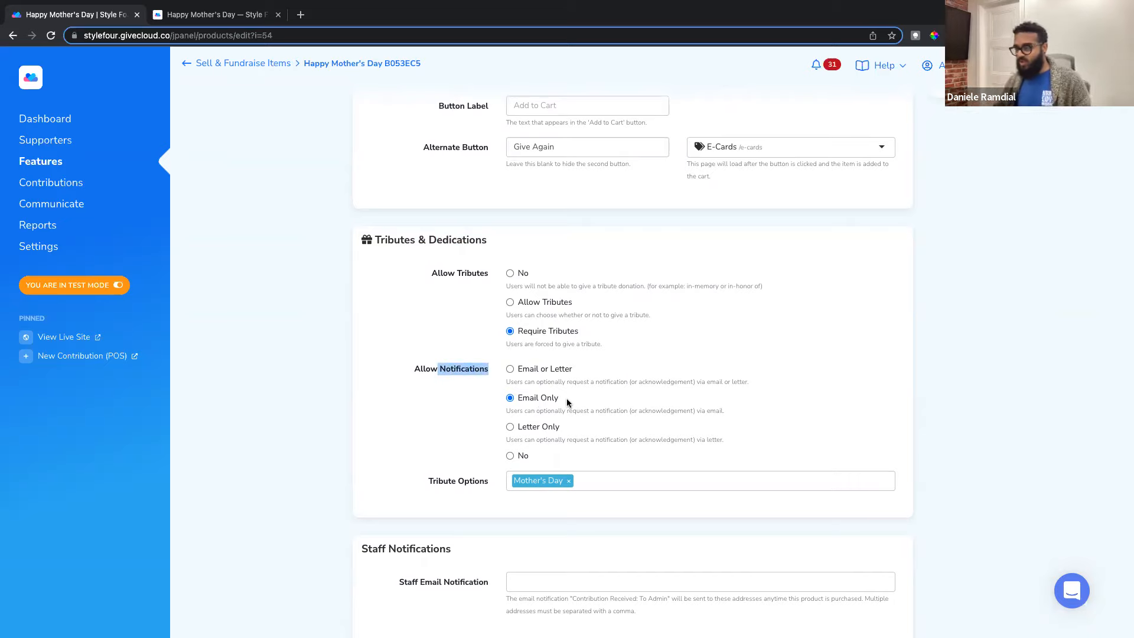
pyautogui.scroll(-1, 526, 414)
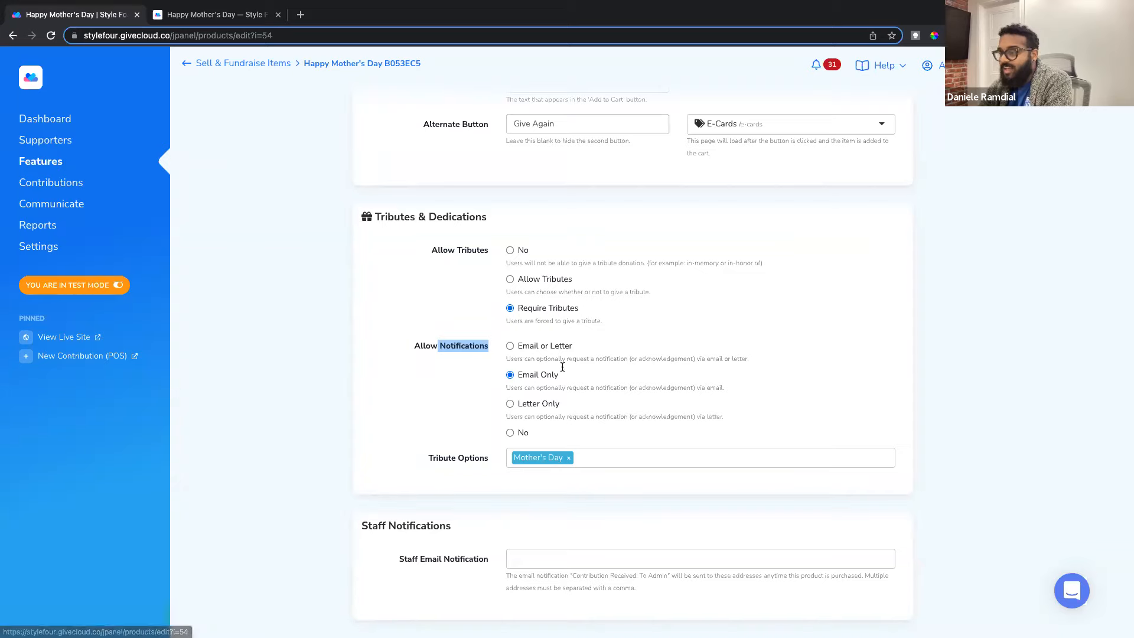
pyautogui.click(600, 455)
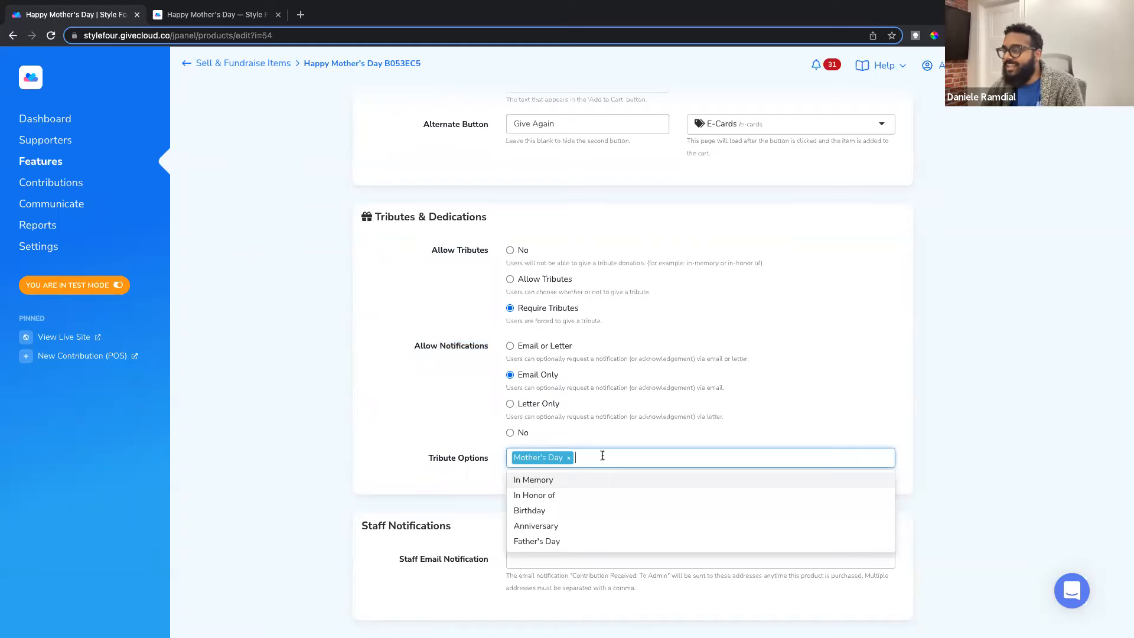
pyautogui.scroll(-1, 559, 513)
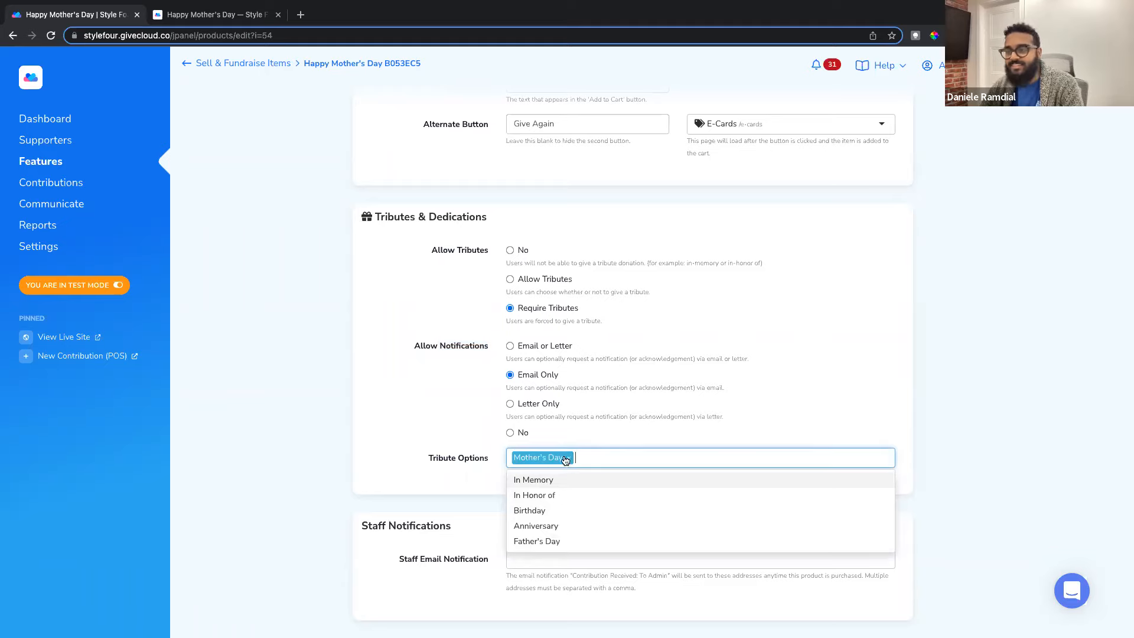
pyautogui.click(441, 470)
pyautogui.scroll(3, 463, 440)
pyautogui.scroll(12, 464, 440)
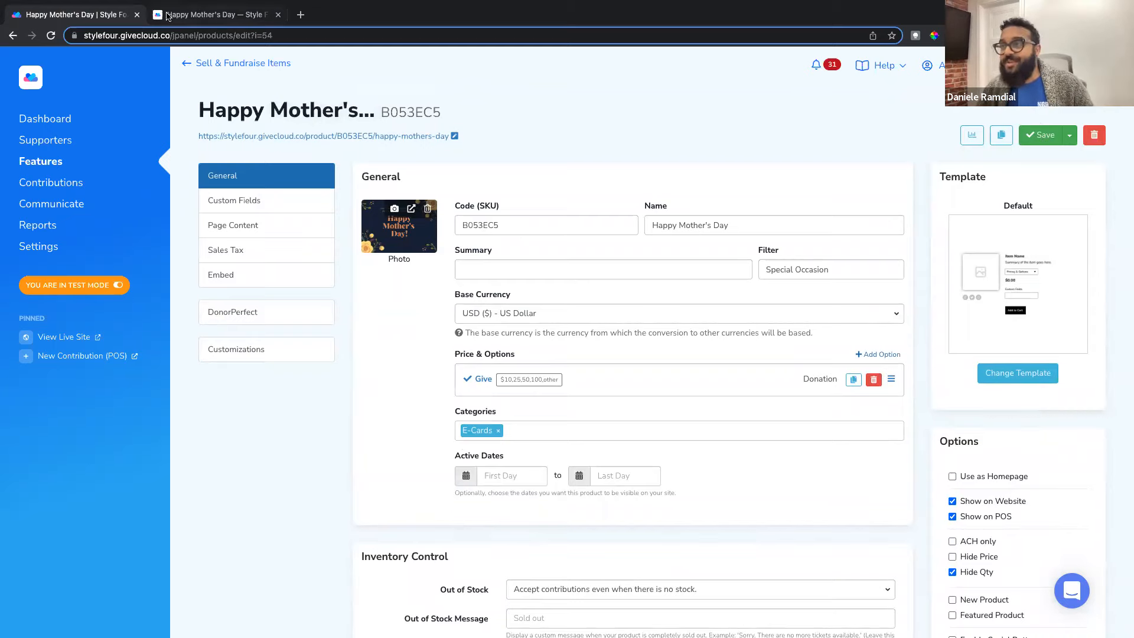
# Step: Take the storefront cart through Checkout to the address step
pyautogui.click(215, 19)
pyautogui.scroll(3, 196, 284)
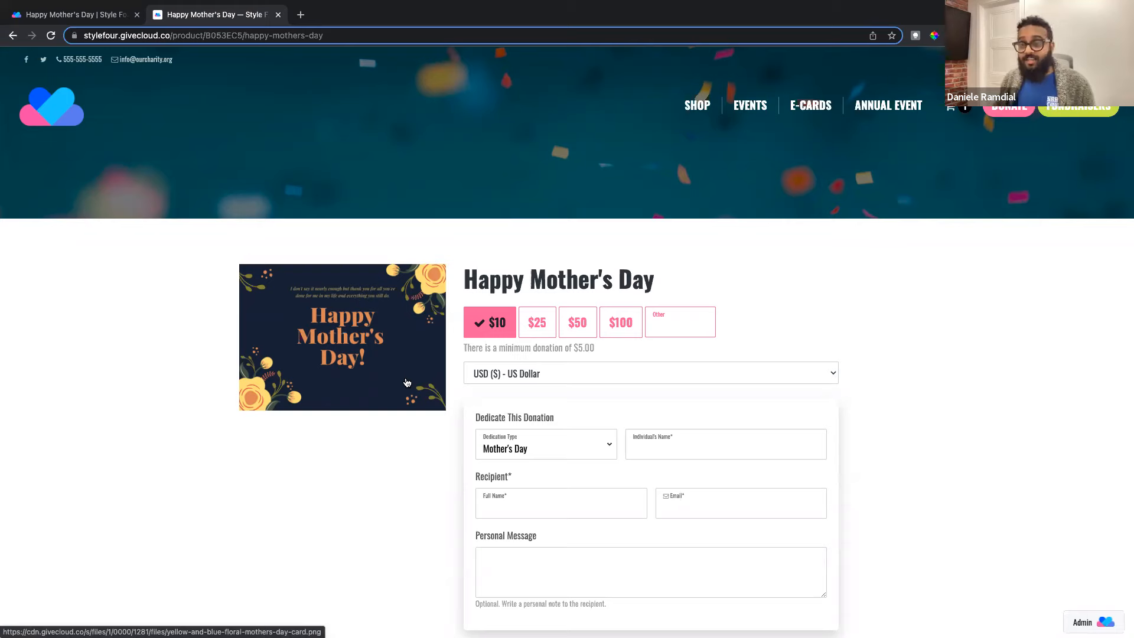
pyautogui.click(105, 15)
pyautogui.click(221, 16)
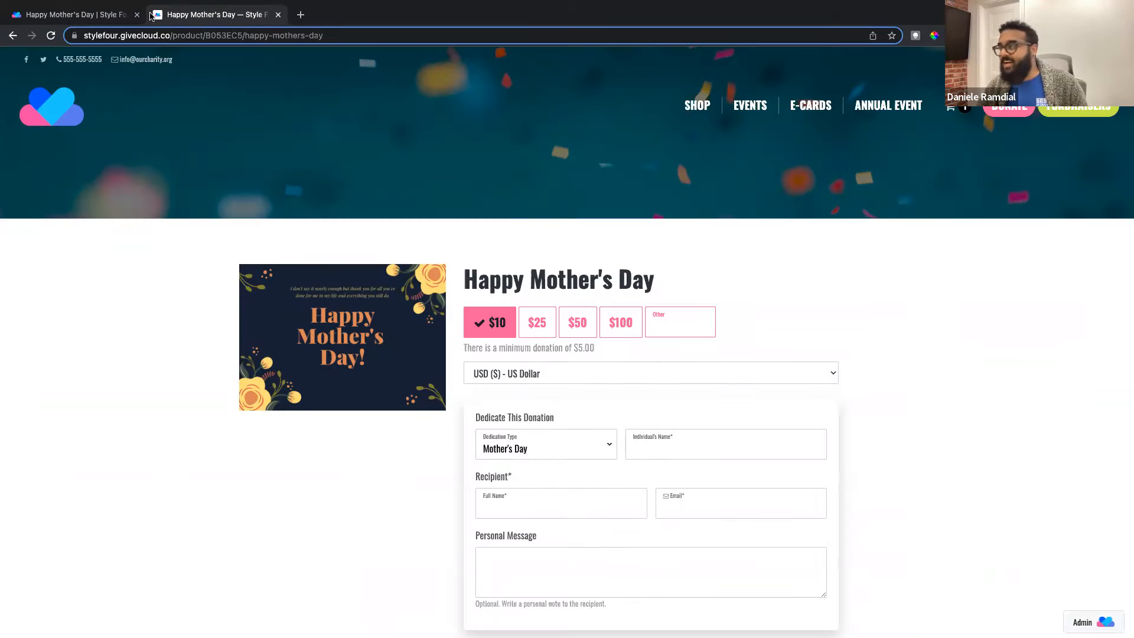
pyautogui.scroll(-2, 523, 286)
pyautogui.scroll(2, 526, 286)
pyautogui.click(951, 112)
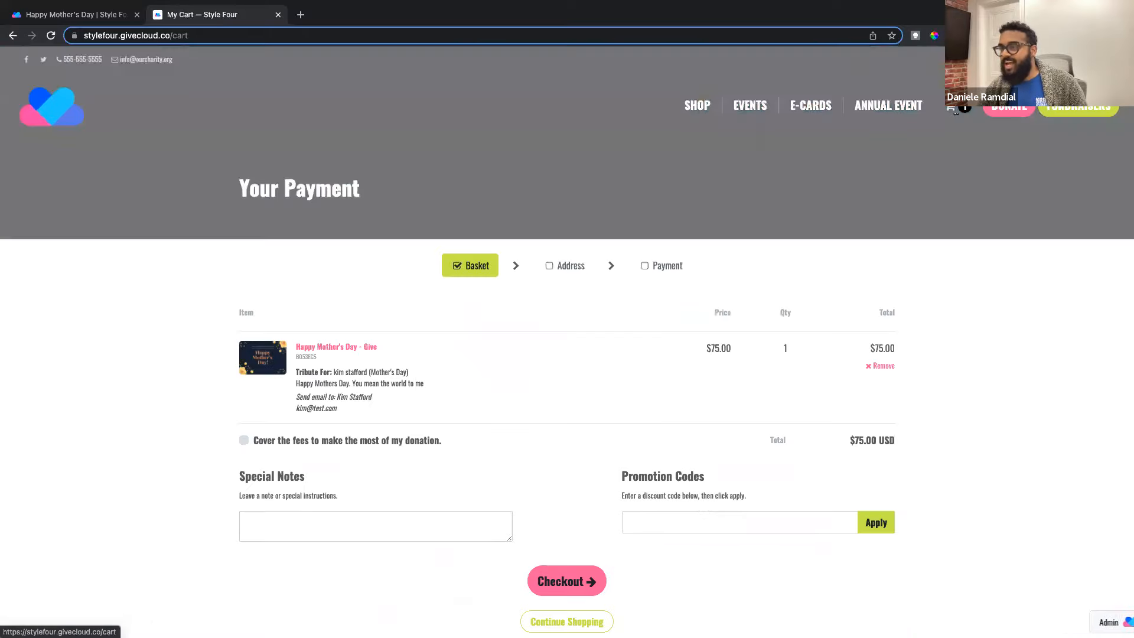
pyautogui.scroll(-2, 364, 382)
pyautogui.click(582, 517)
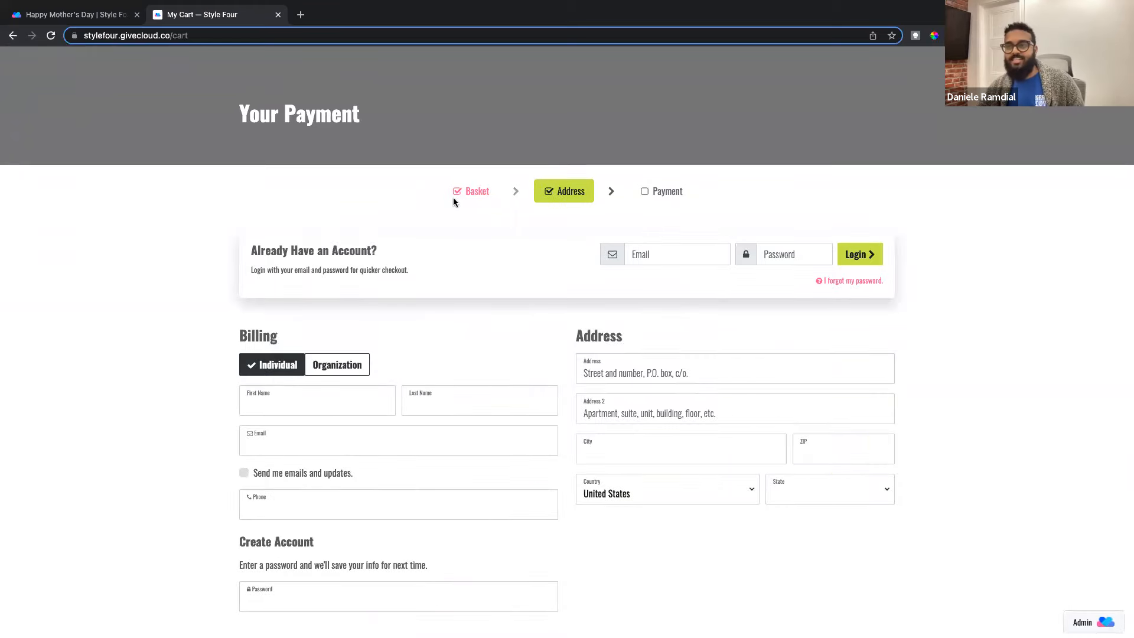
# Step: Open the newest Mother's Day contribution from All Contributions in the admin
pyautogui.click(106, 17)
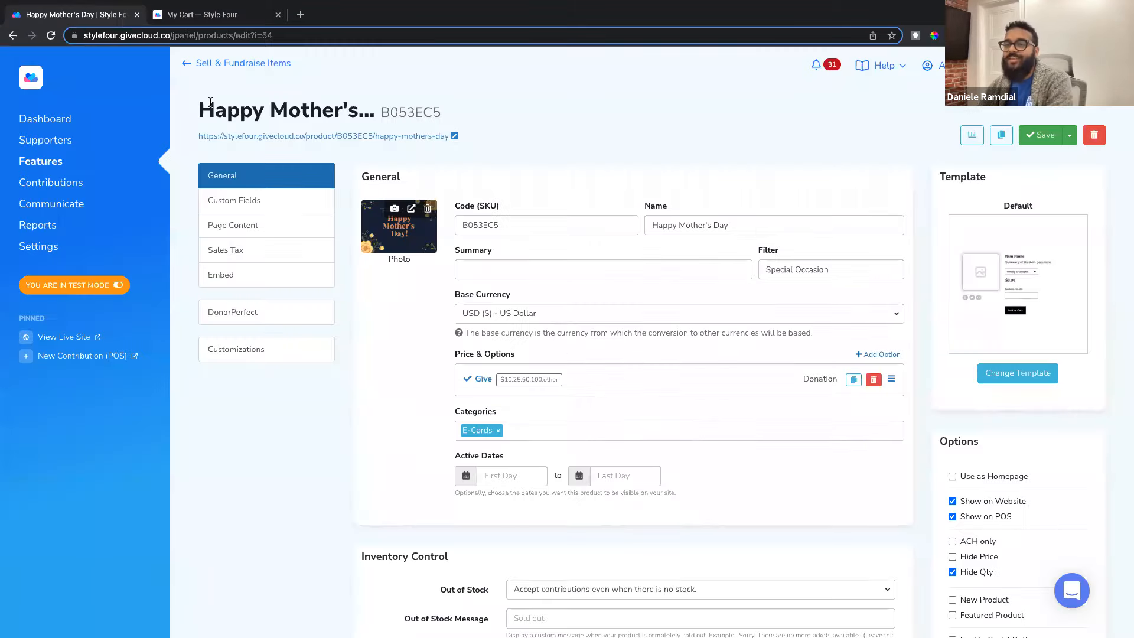
pyautogui.click(69, 182)
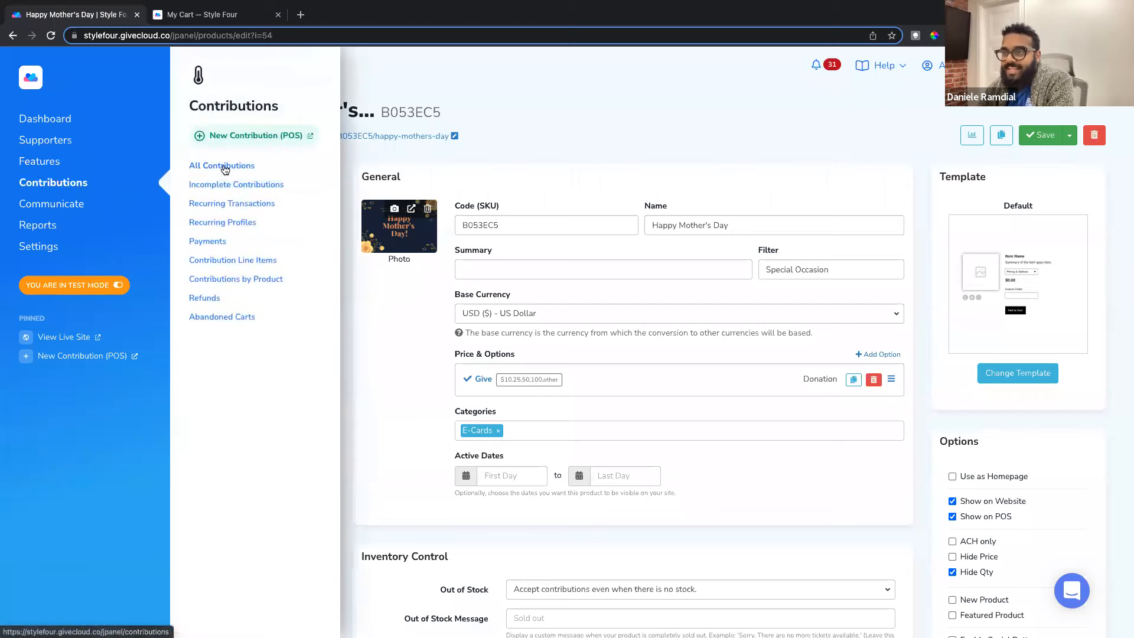
pyautogui.click(222, 169)
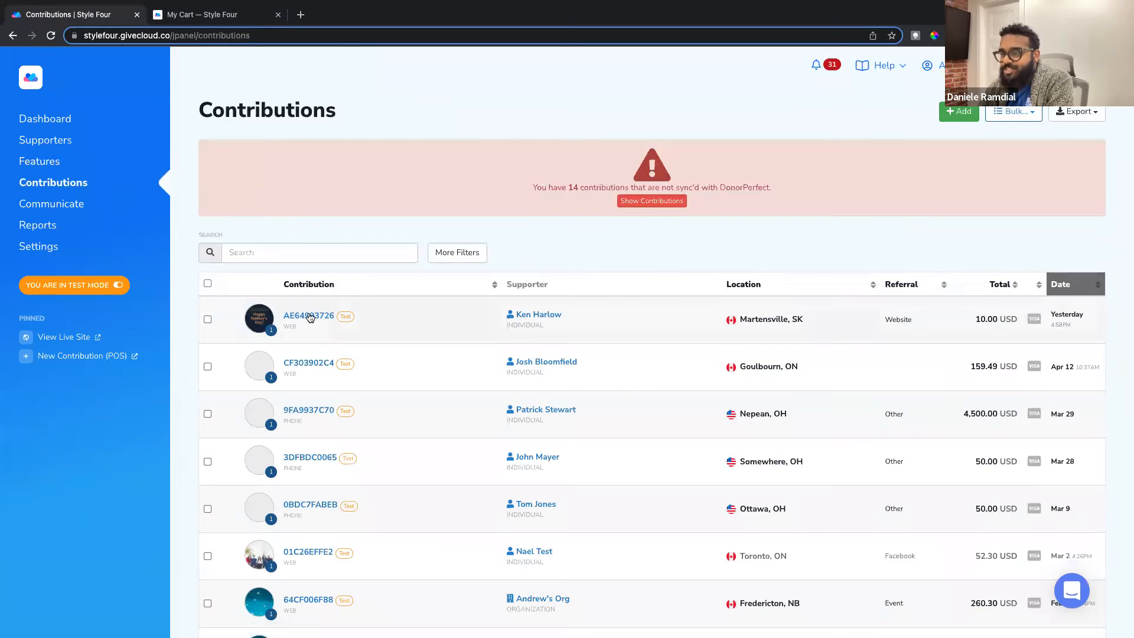
pyautogui.click(260, 322)
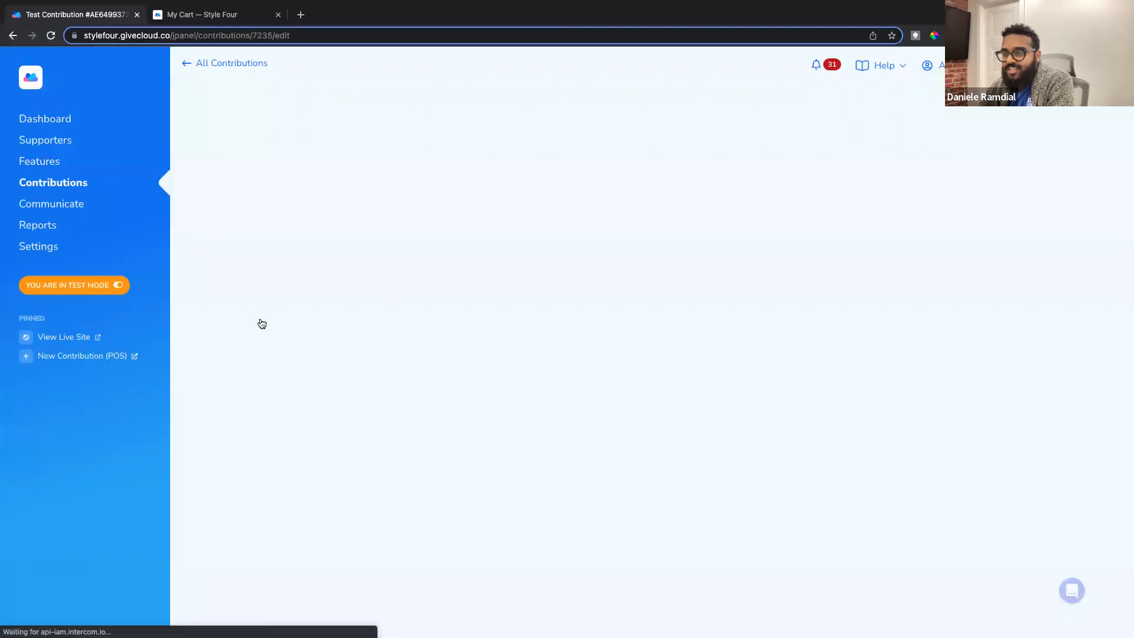
pyautogui.scroll(-1, 398, 299)
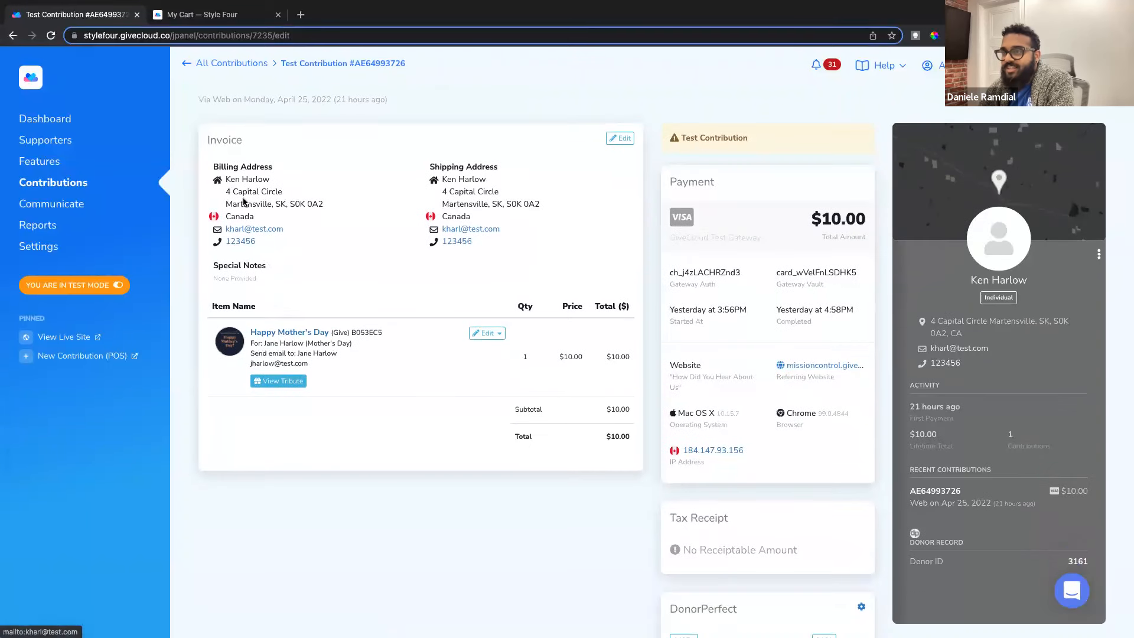
pyautogui.moveTo(226, 180); pyautogui.dragTo(280, 183)
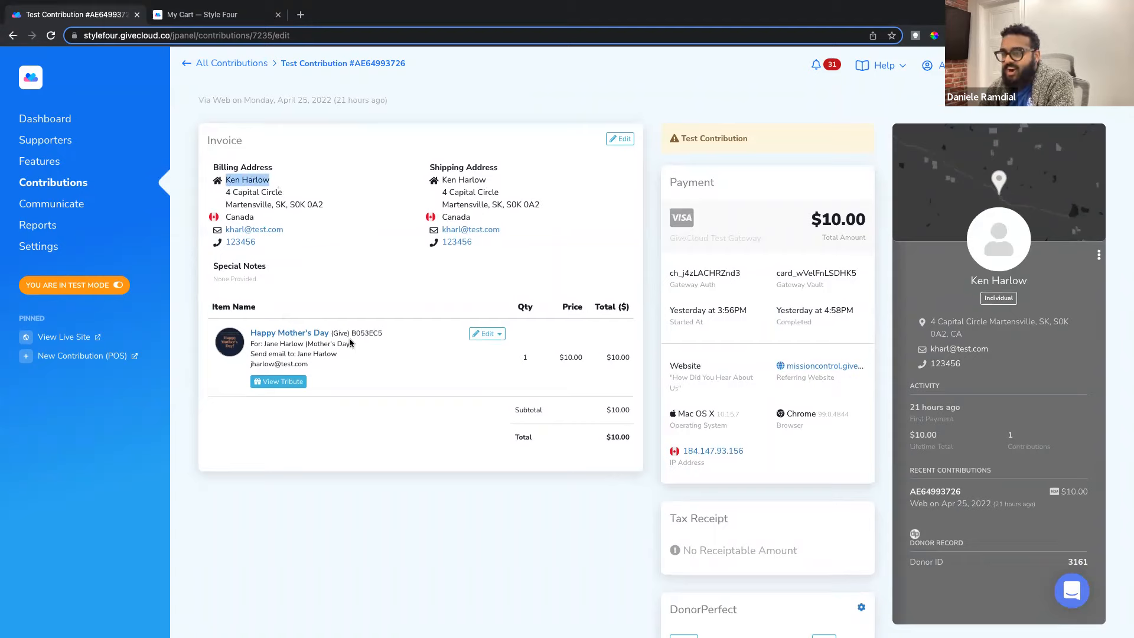
pyautogui.moveTo(264, 344); pyautogui.dragTo(303, 344)
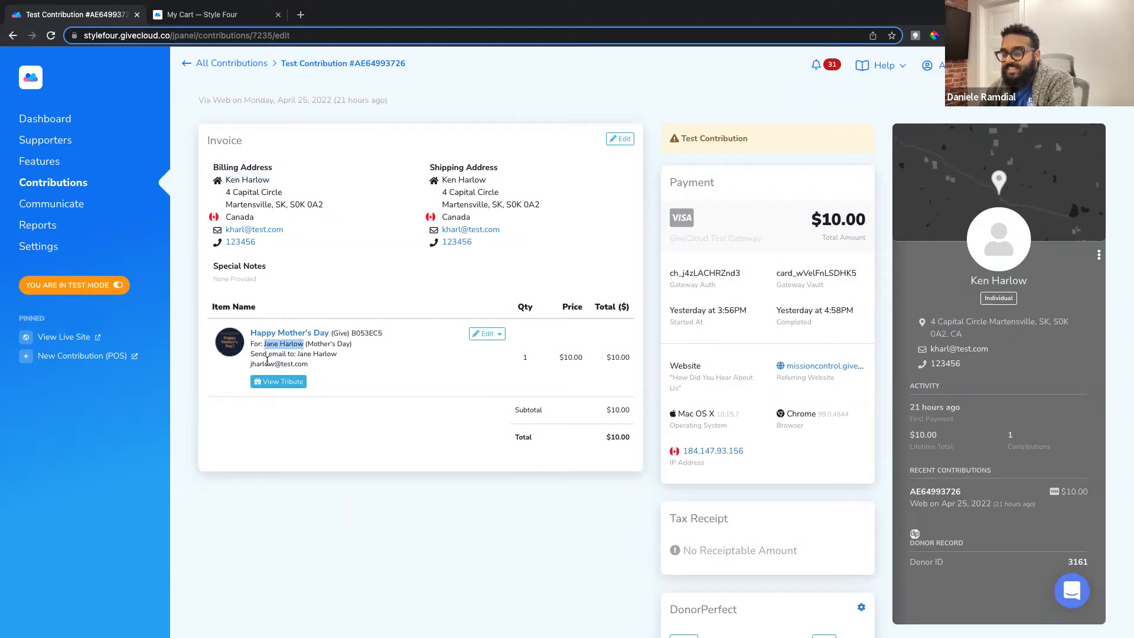
pyautogui.click(253, 351)
pyautogui.moveTo(251, 344); pyautogui.dragTo(331, 344)
pyautogui.moveTo(264, 355)
pyautogui.mouseDown()
pyautogui.moveTo(331, 365)
pyautogui.moveTo(253, 358)
pyautogui.mouseUp()
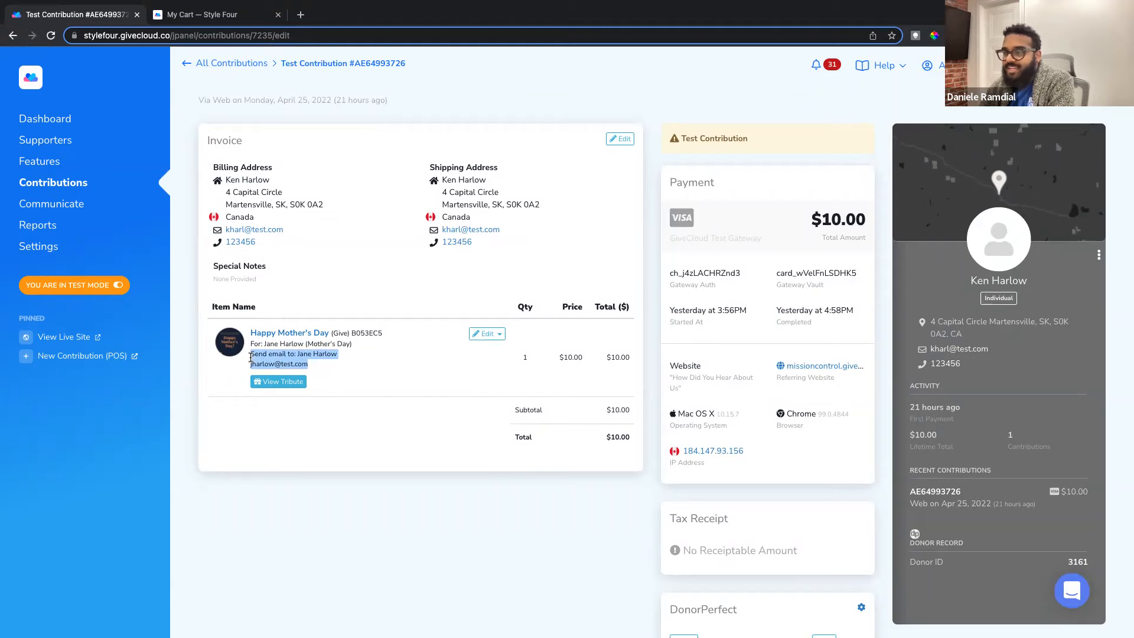
pyautogui.click(355, 370)
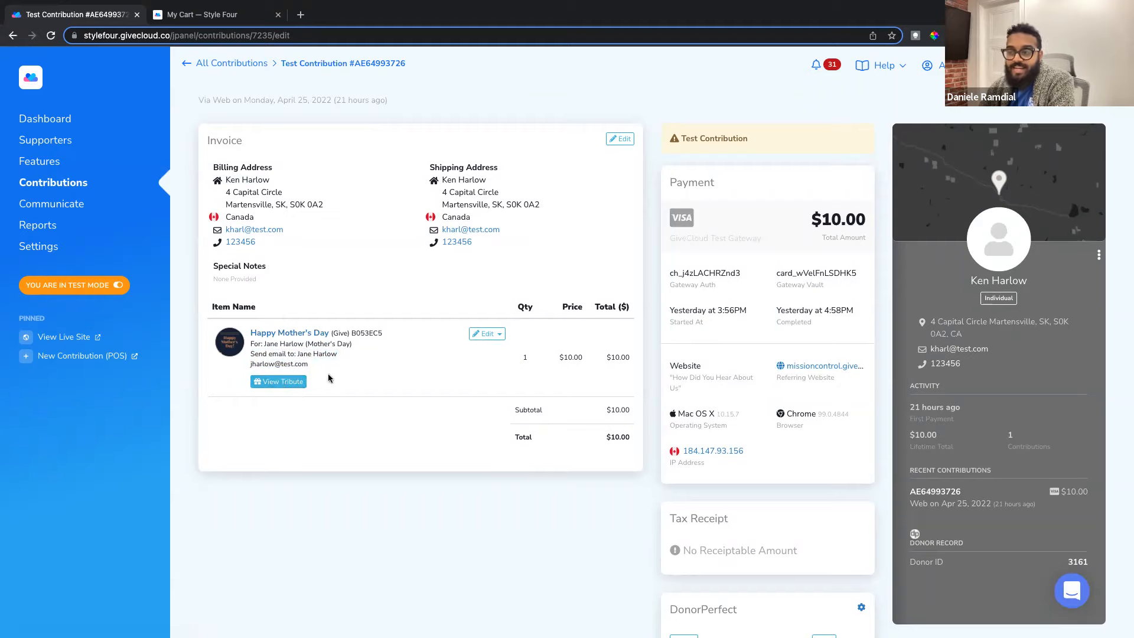
pyautogui.click(288, 384)
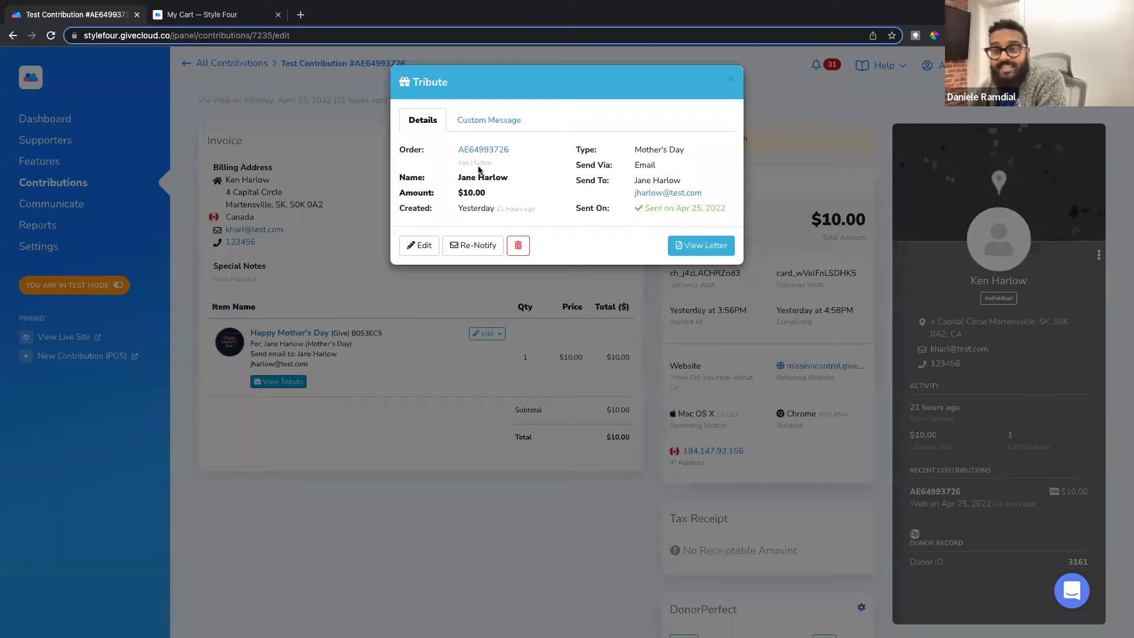
pyautogui.moveTo(634, 150); pyautogui.dragTo(660, 170)
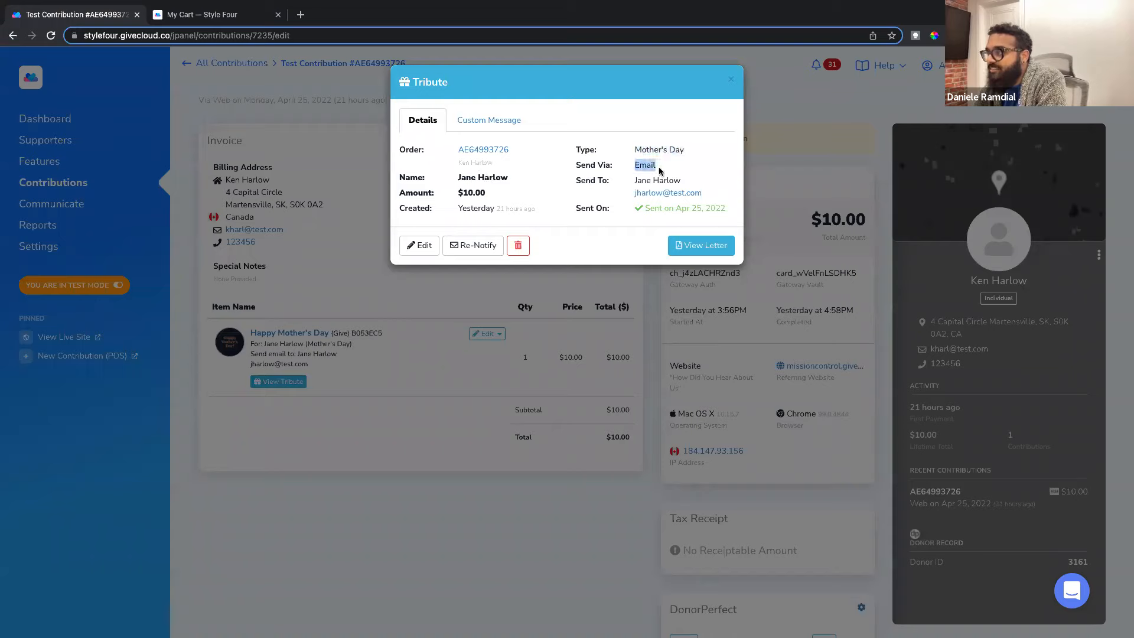
pyautogui.moveTo(642, 209); pyautogui.dragTo(719, 213)
pyautogui.click(717, 213)
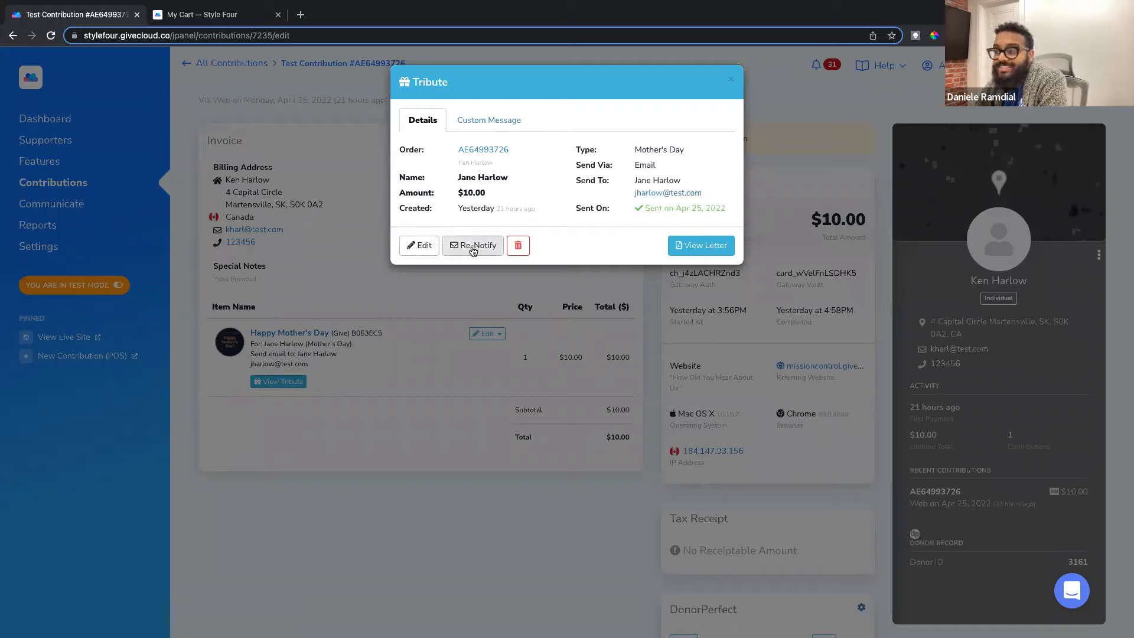
pyautogui.moveTo(634, 194); pyautogui.dragTo(704, 198)
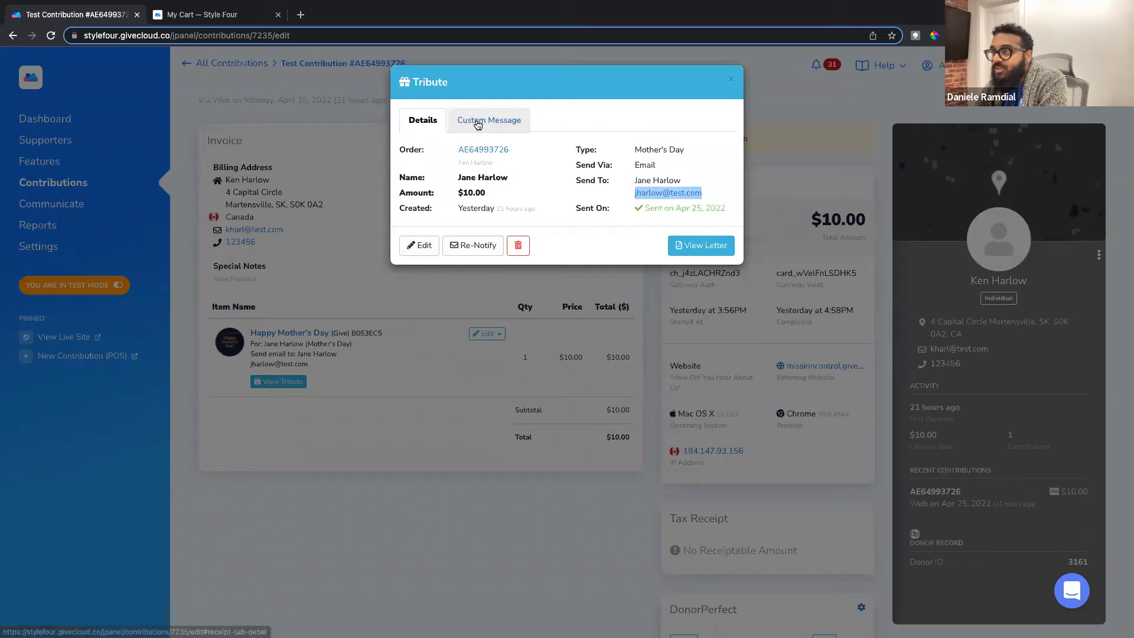
pyautogui.click(495, 125)
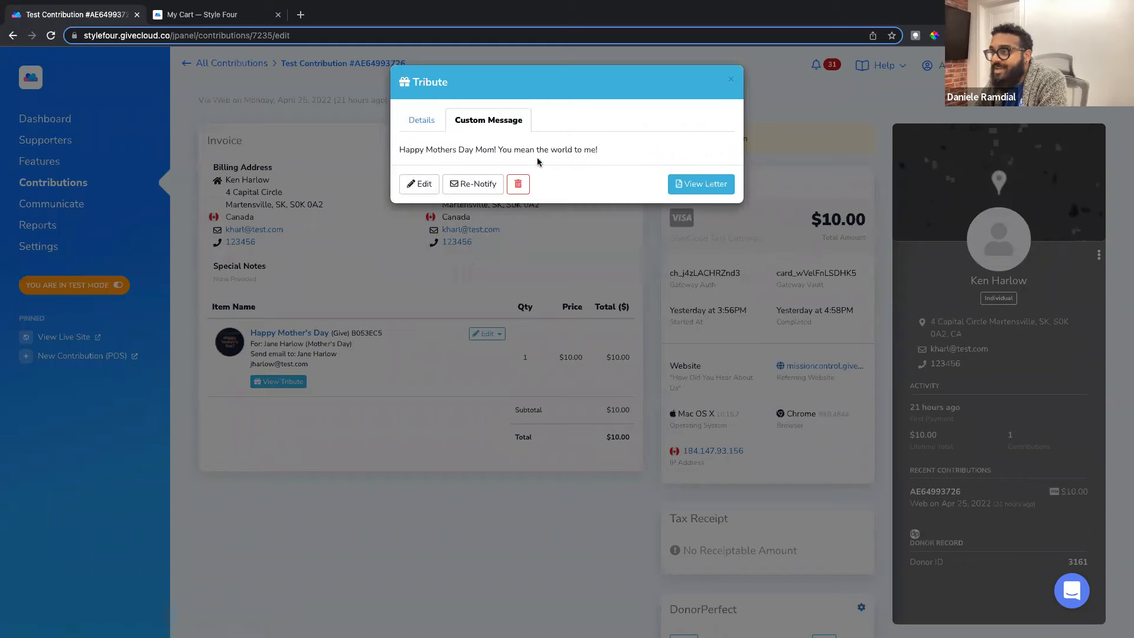
pyautogui.moveTo(432, 159); pyautogui.dragTo(611, 152)
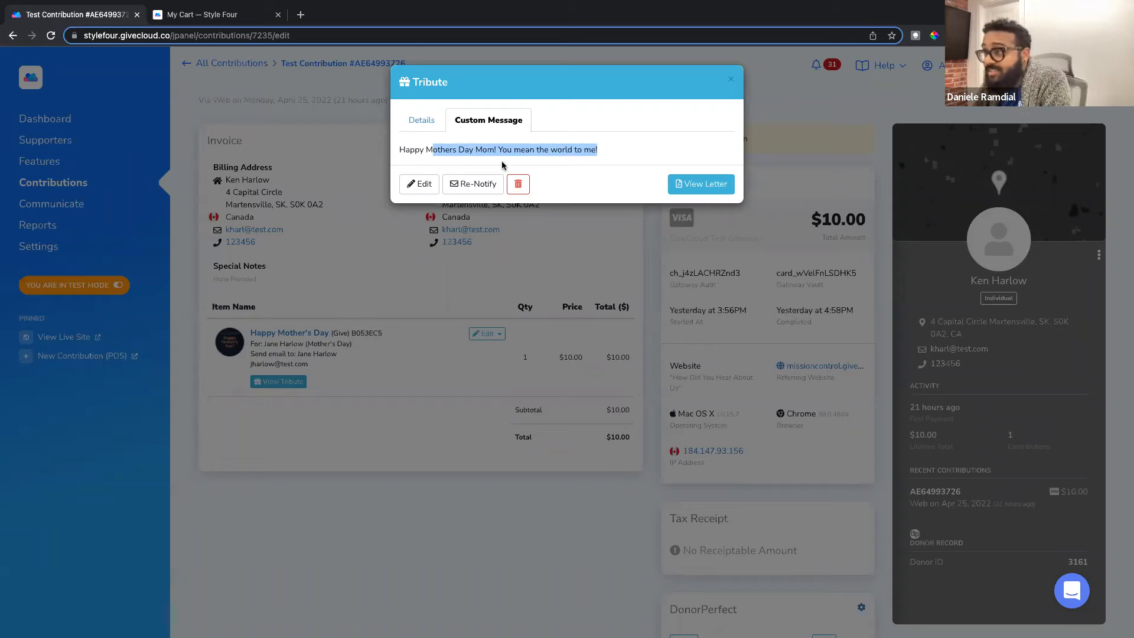
pyautogui.click(425, 121)
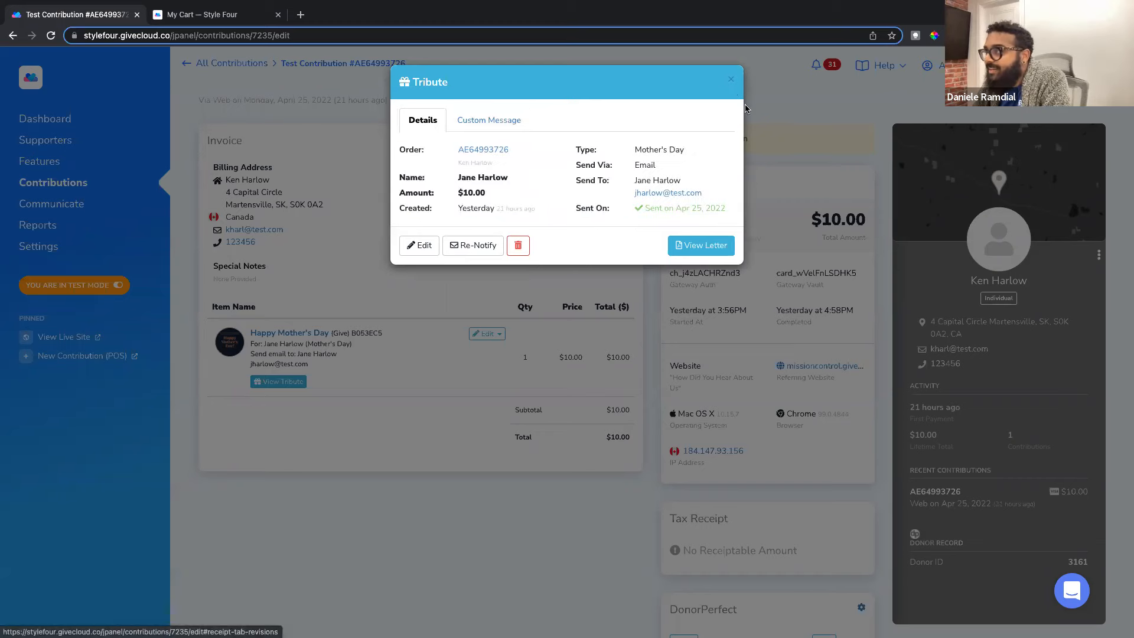
pyautogui.click(732, 81)
pyautogui.scroll(1, 390, 204)
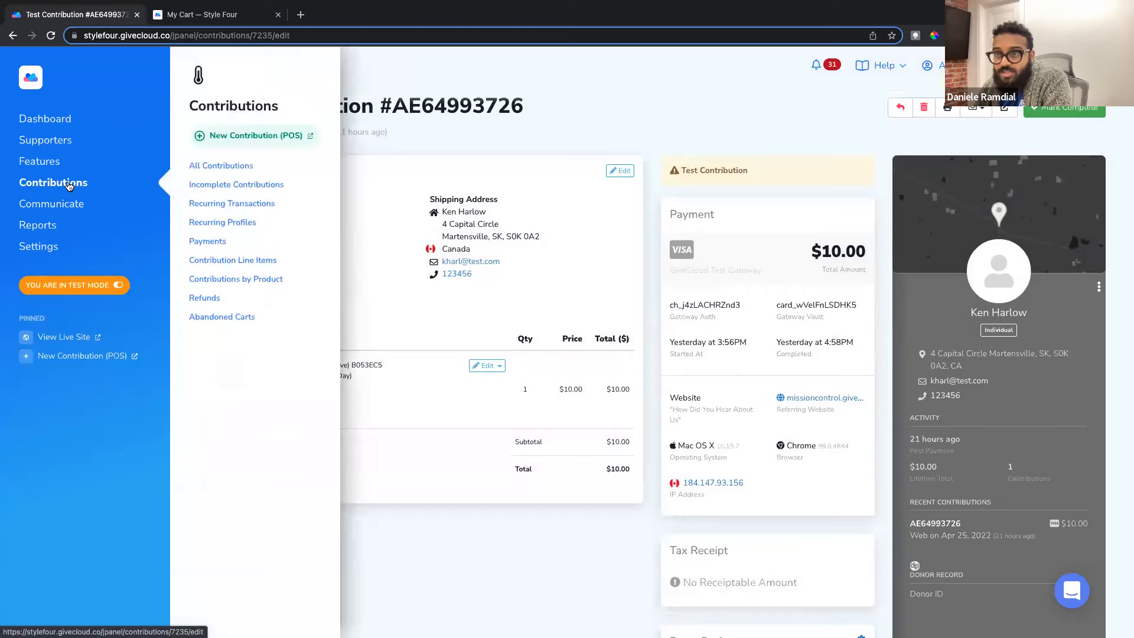
# Step: Open the Tributes list and filter it to the Mother's Day tribute type
pyautogui.moveTo(51, 161)
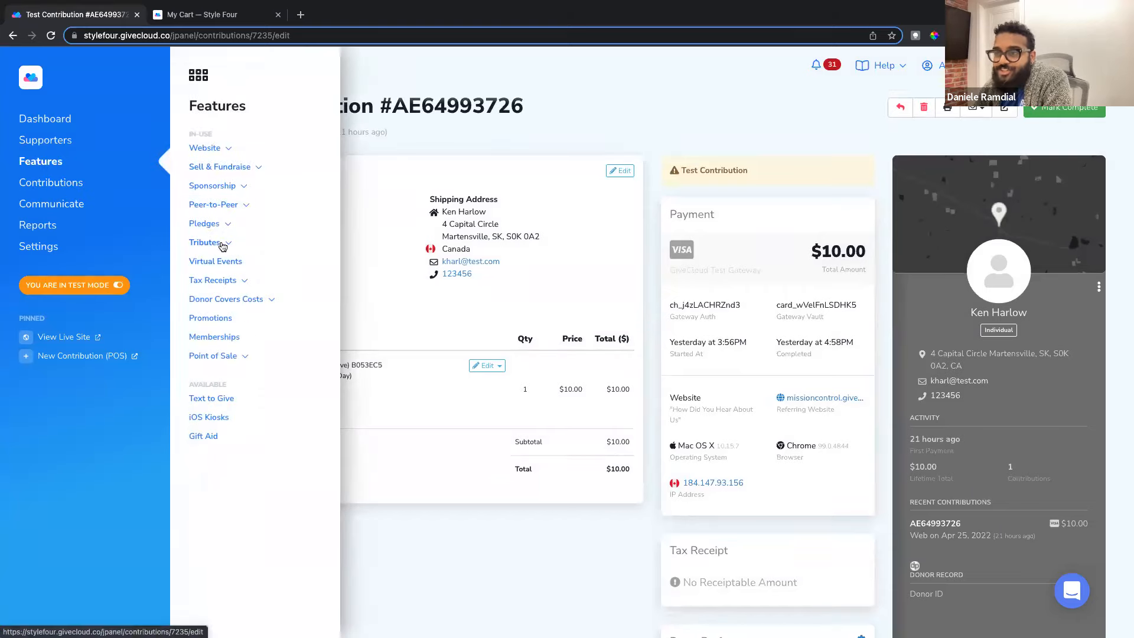
pyautogui.click(218, 252)
pyautogui.click(222, 270)
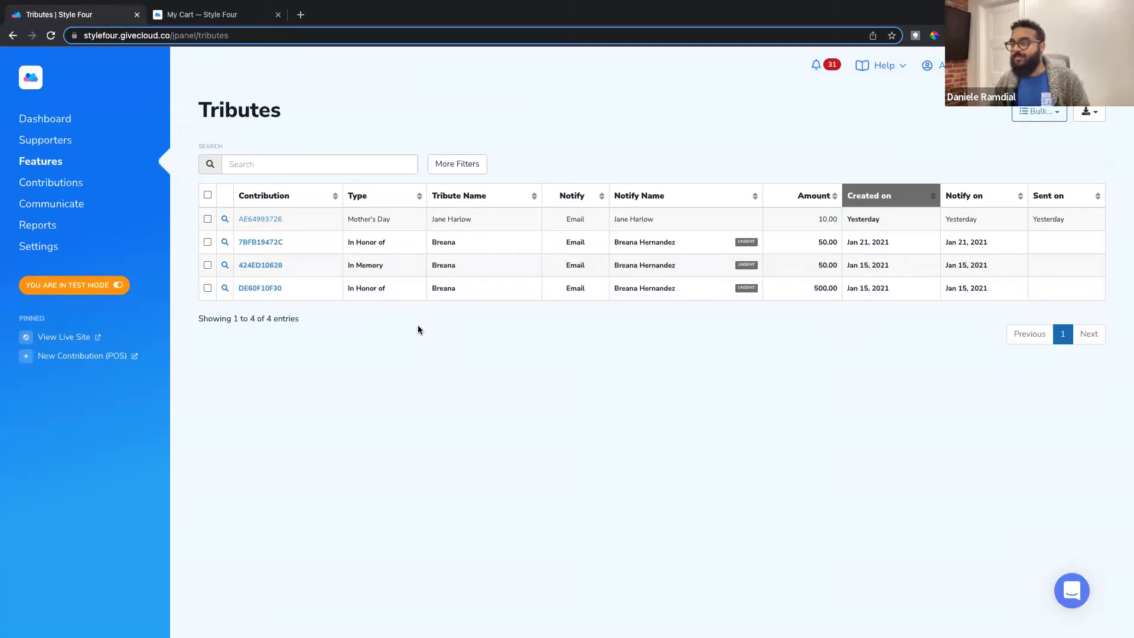
pyautogui.click(471, 165)
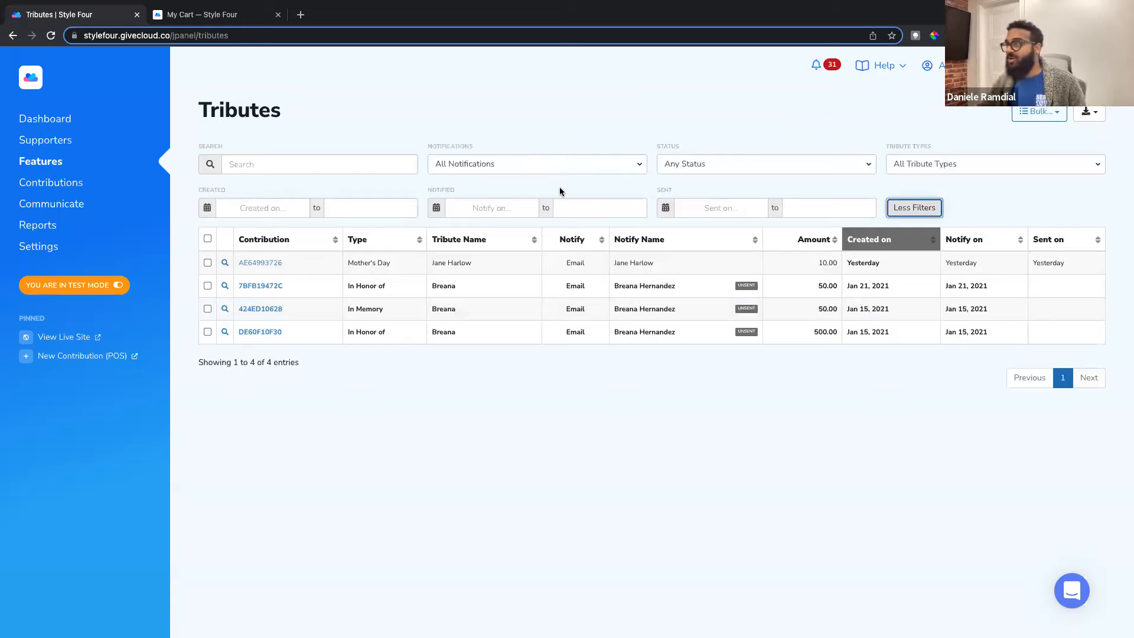
pyautogui.click(926, 167)
pyautogui.click(933, 233)
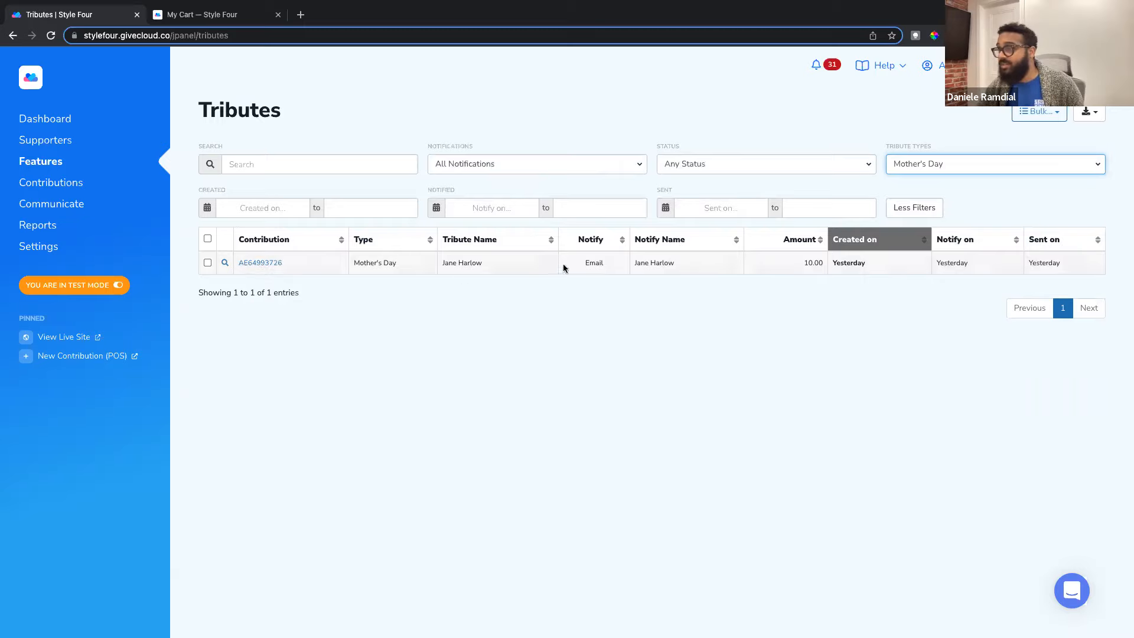
pyautogui.click(225, 264)
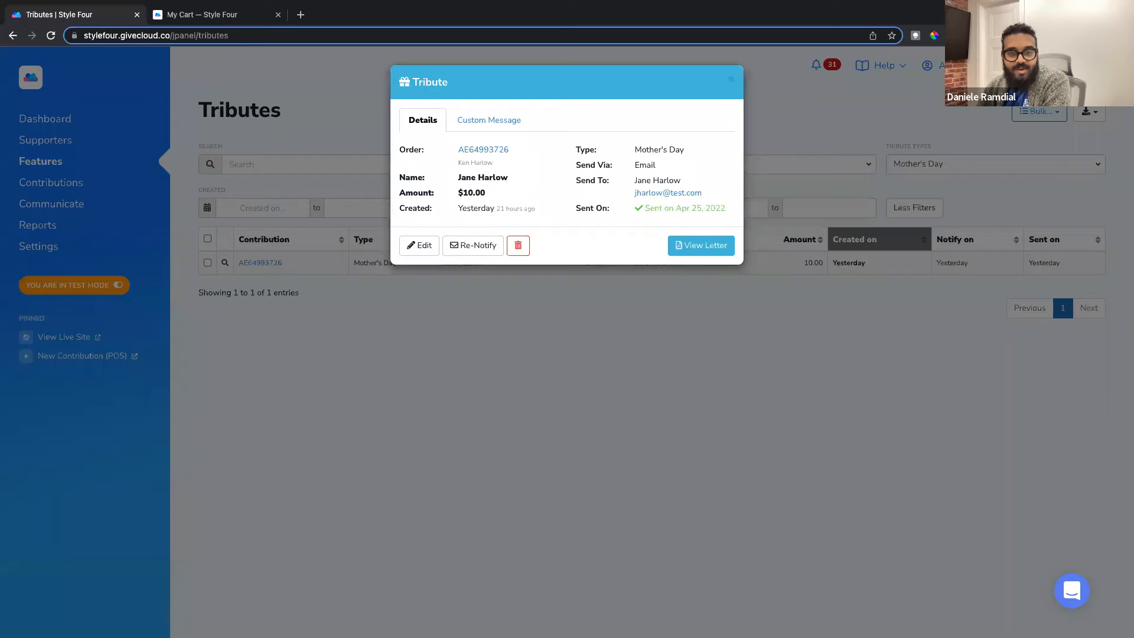
pyautogui.click(732, 81)
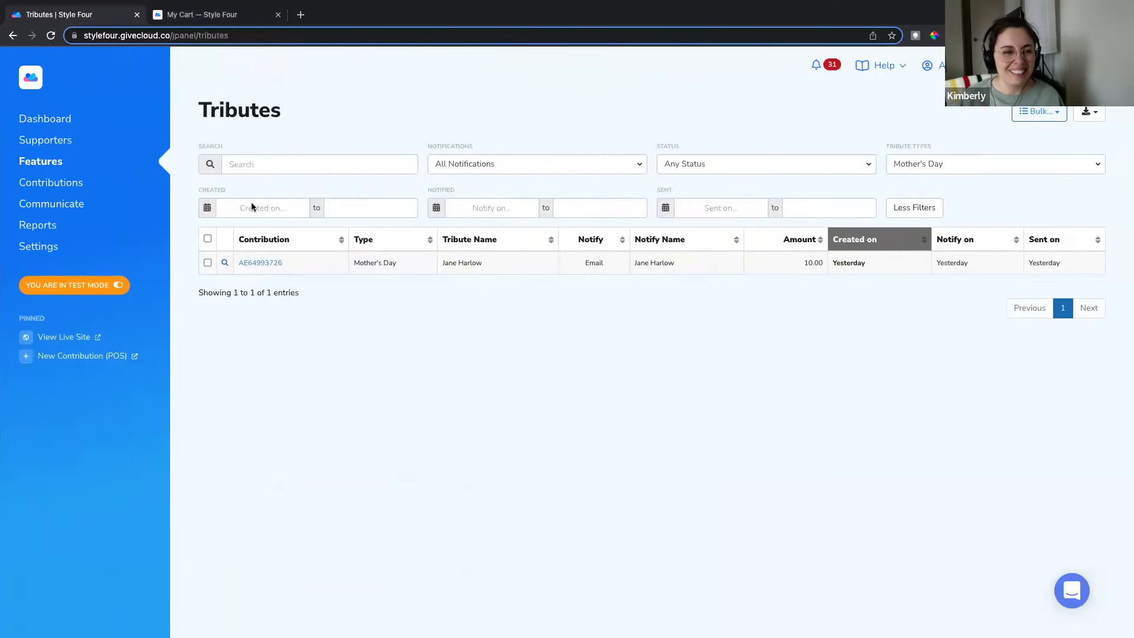
# Step: Open the Mother's Day tribute type from Features > Tributes > Tribute Types
pyautogui.moveTo(50, 201)
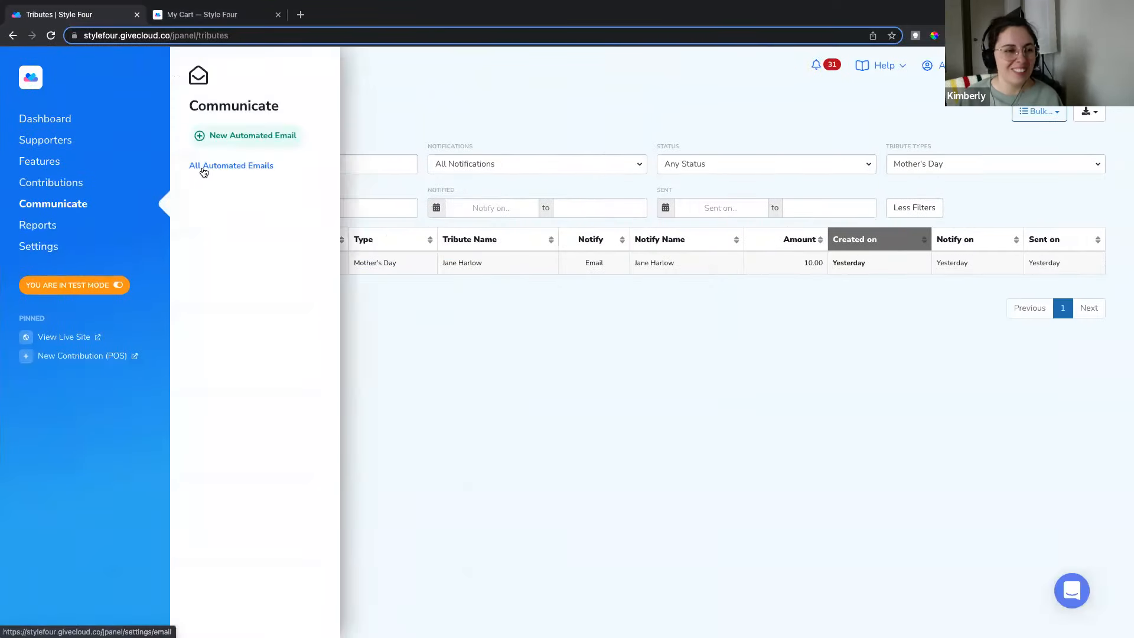
pyautogui.click(204, 165)
pyautogui.scroll(-2, 464, 366)
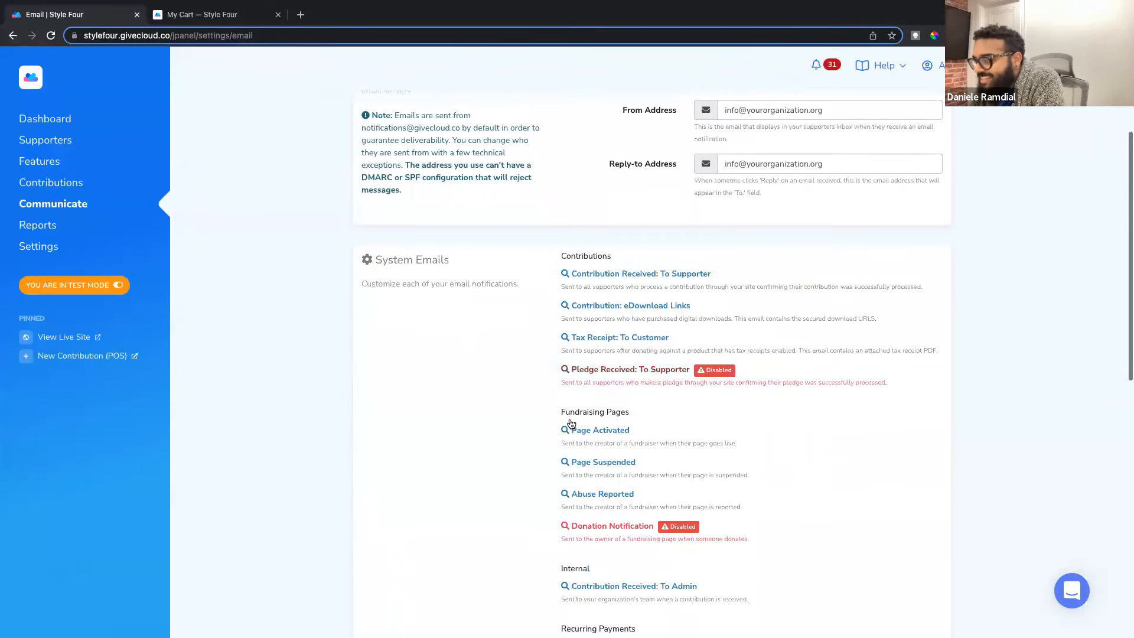
pyautogui.moveTo(50, 170)
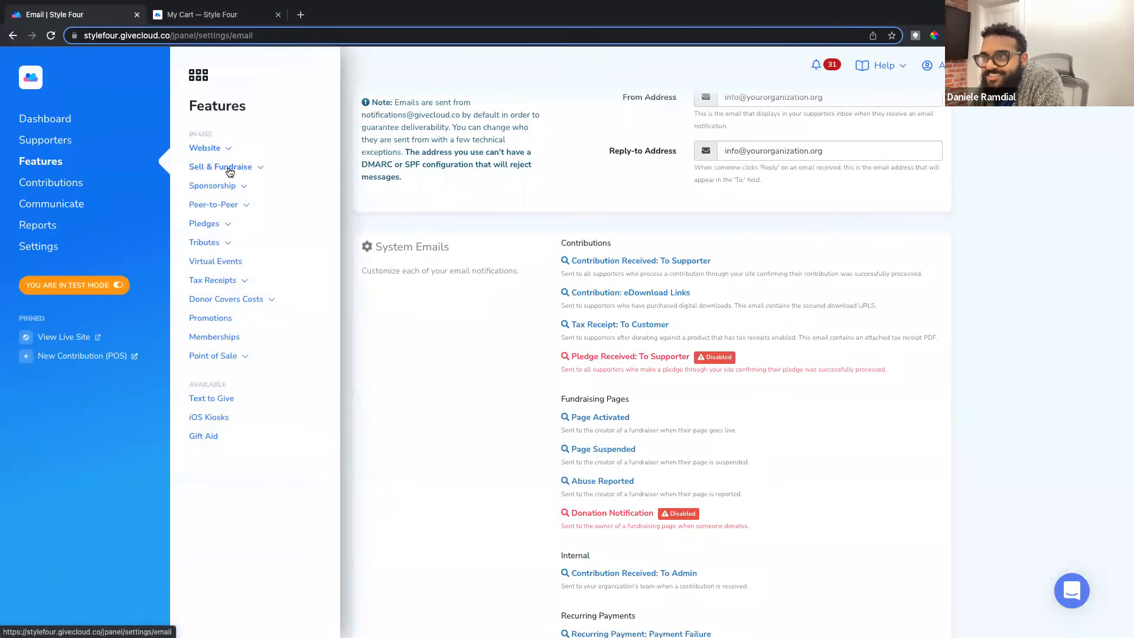
pyautogui.click(225, 251)
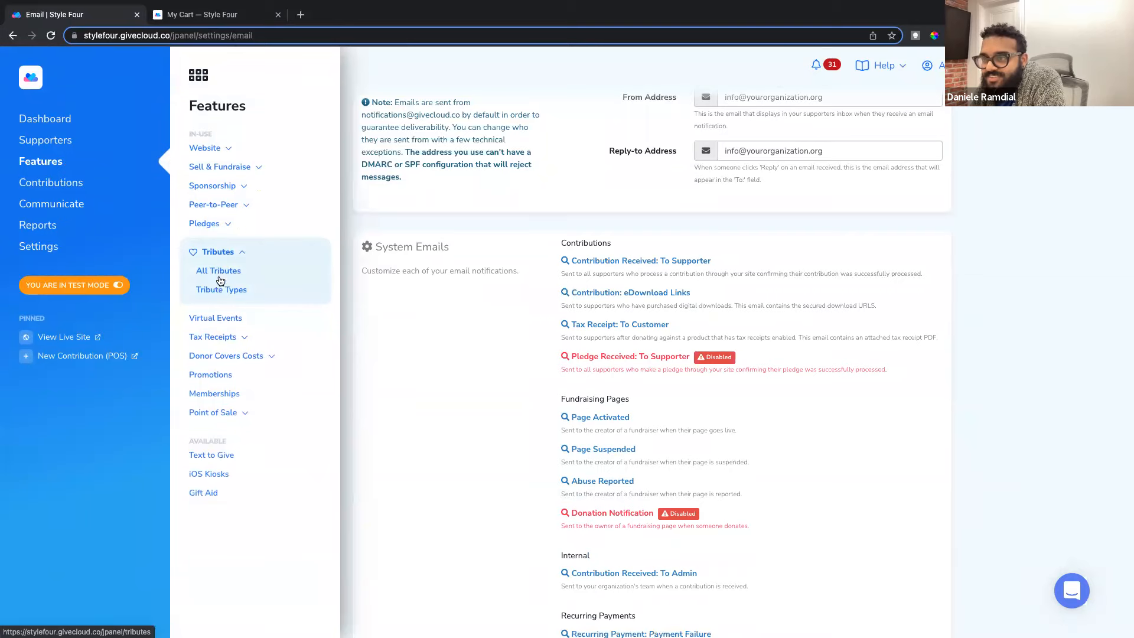
pyautogui.click(284, 289)
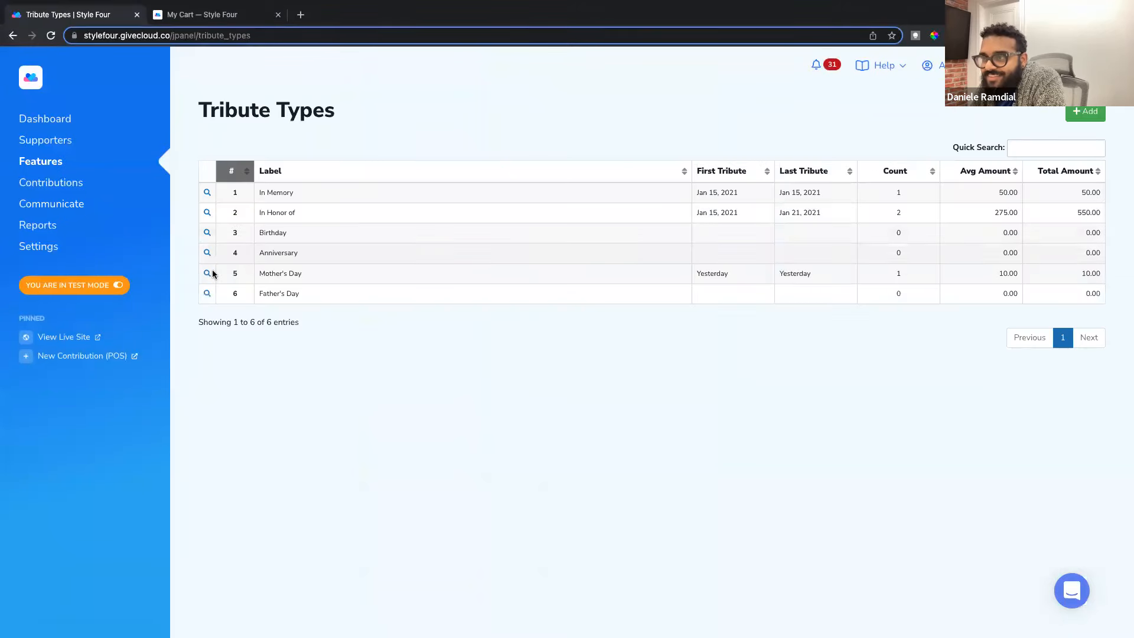
pyautogui.click(206, 273)
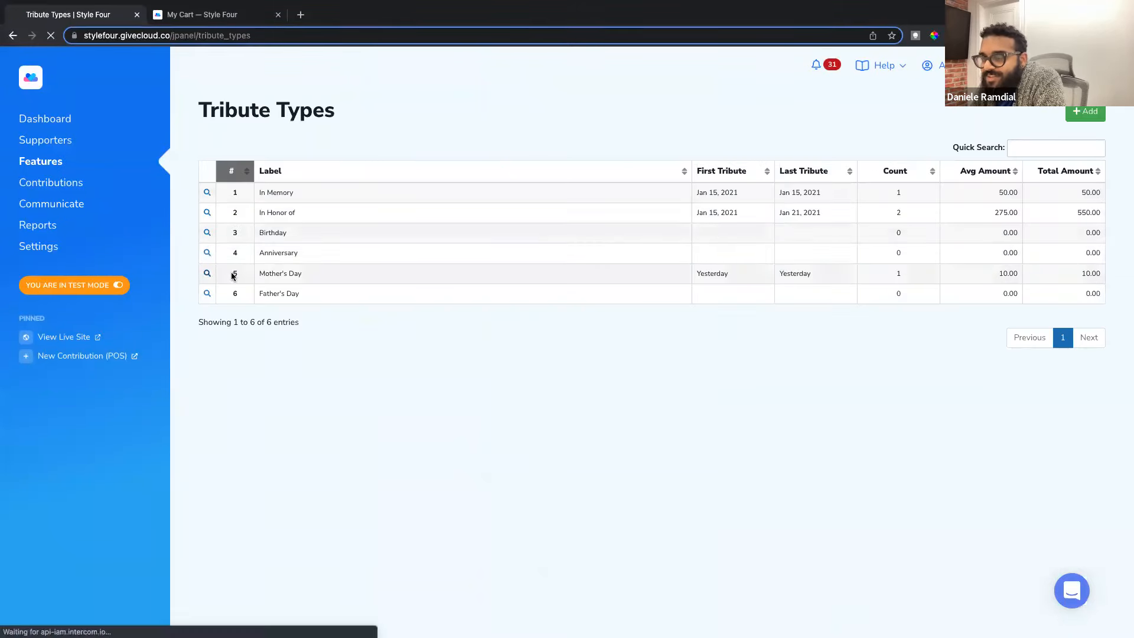
# Step: Review the tribute email's subject line and the donor_email merge tag in Bcc
pyautogui.scroll(-3, 418, 331)
pyautogui.scroll(-3, 417, 335)
pyautogui.click(470, 285)
pyautogui.moveTo(471, 286); pyautogui.dragTo(578, 285)
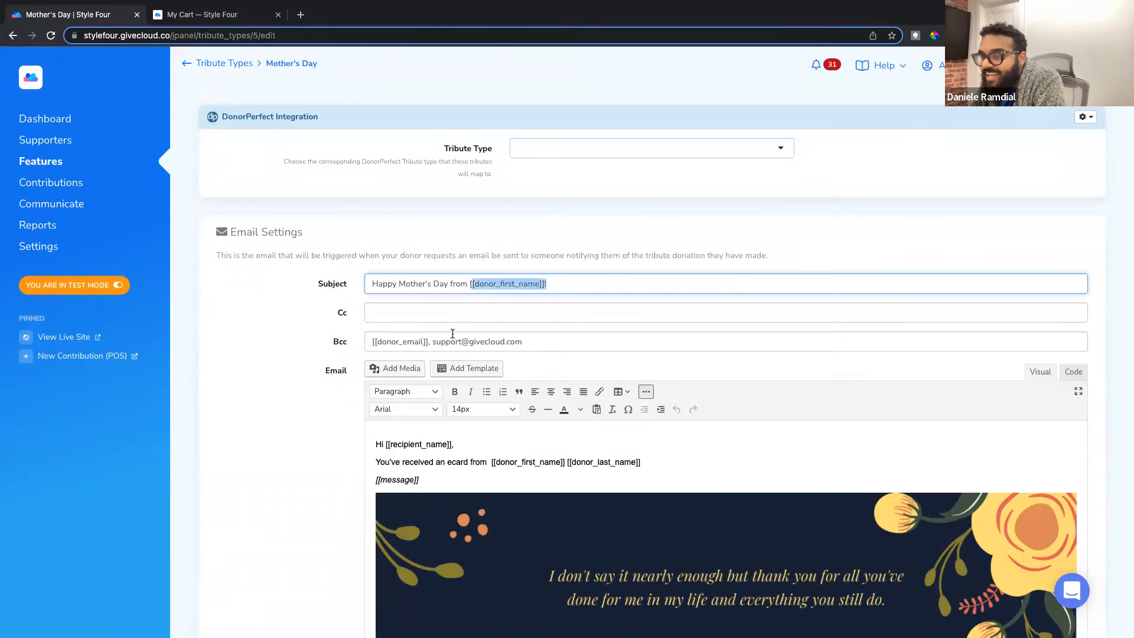
pyautogui.scroll(-1, 365, 343)
pyautogui.moveTo(373, 325); pyautogui.dragTo(428, 325)
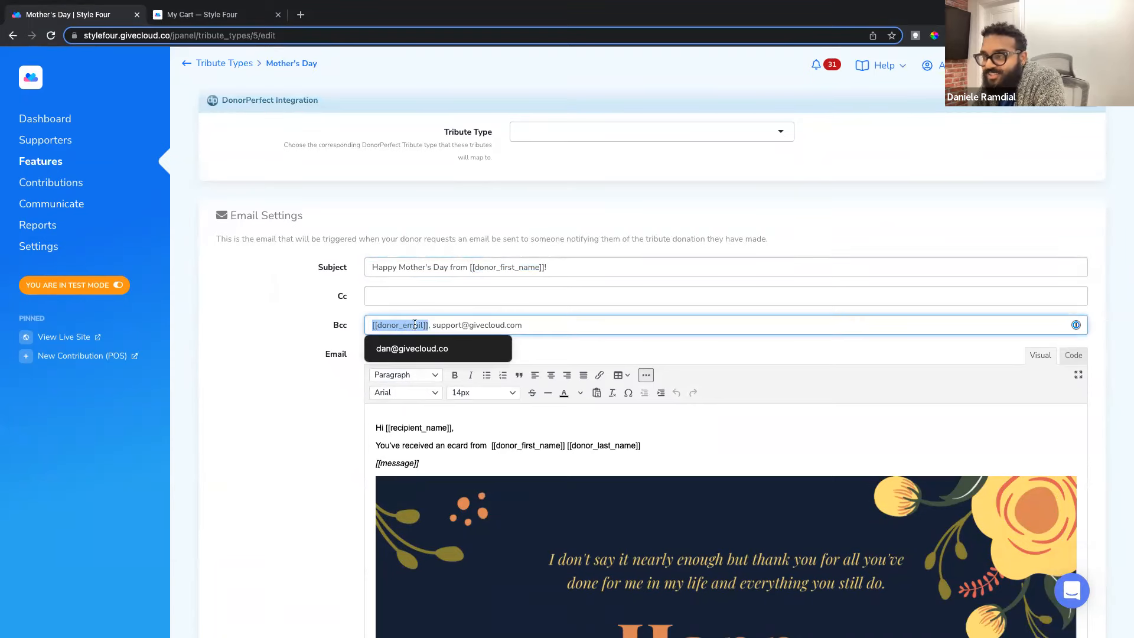
pyautogui.click(329, 331)
# Step: Expand the merge tag cheat-sheet and look through the available tags
pyautogui.scroll(-4, 351, 323)
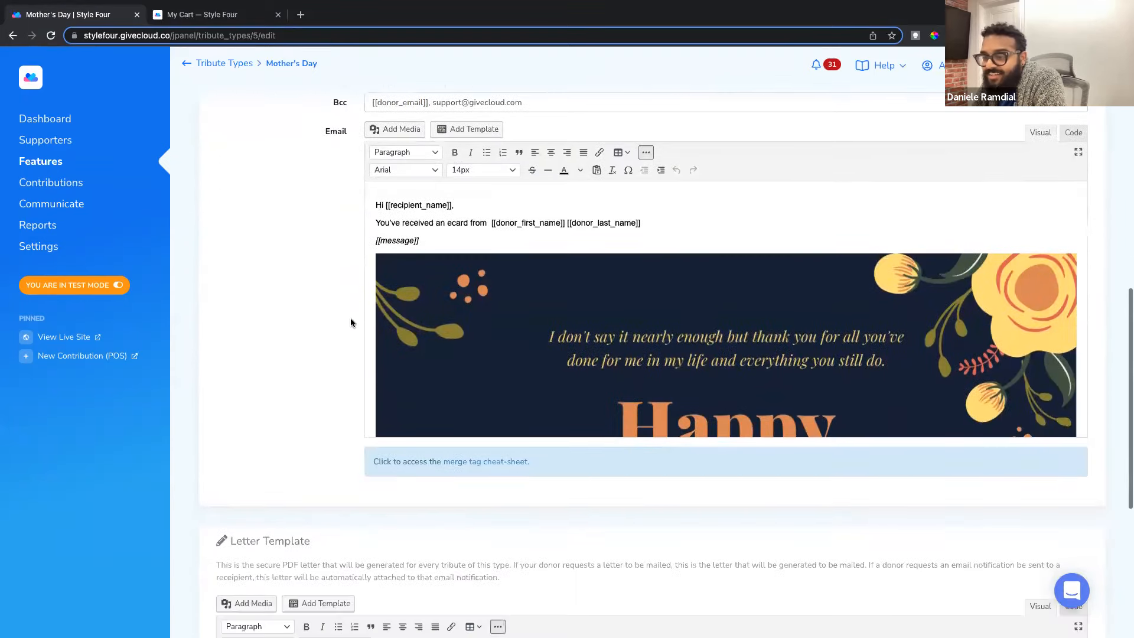
pyautogui.scroll(1, 352, 319)
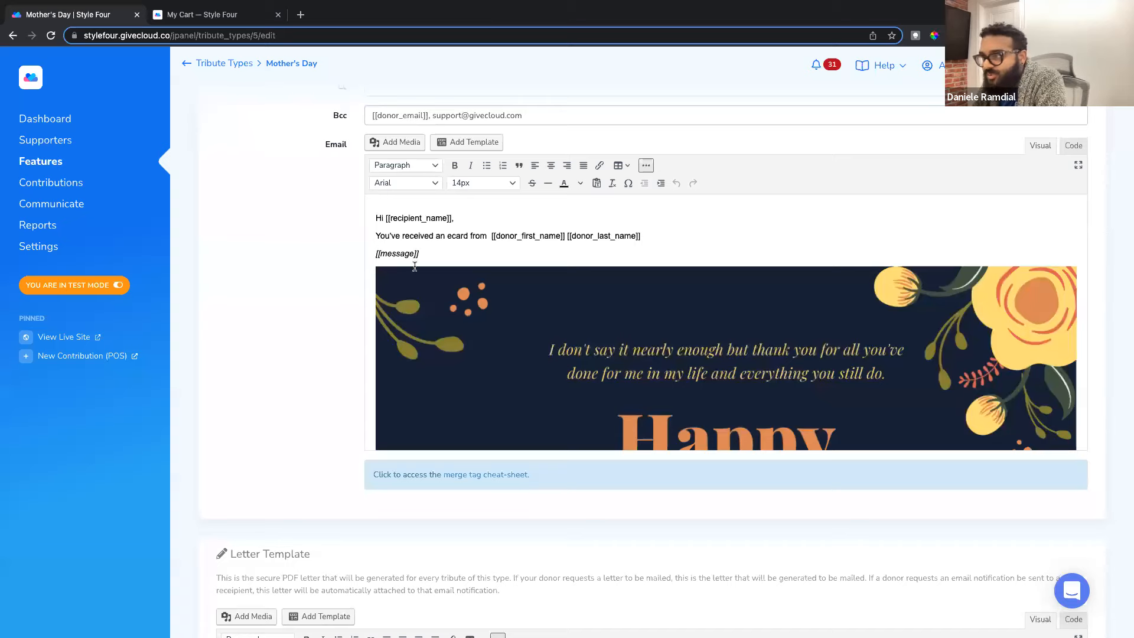
pyautogui.click(489, 475)
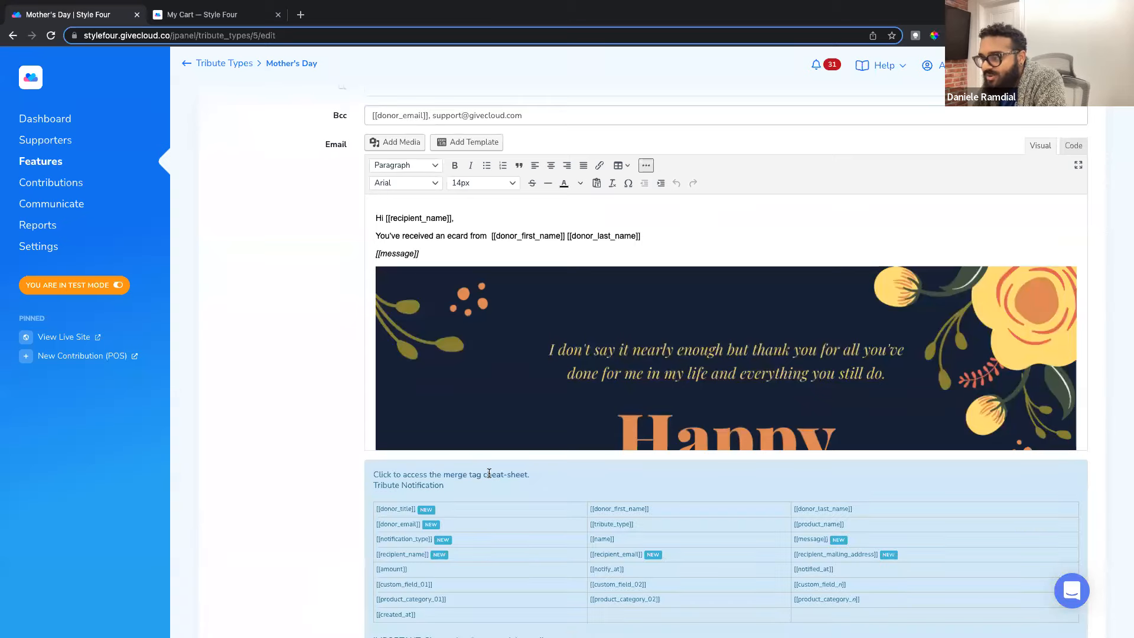
pyautogui.scroll(-2, 449, 487)
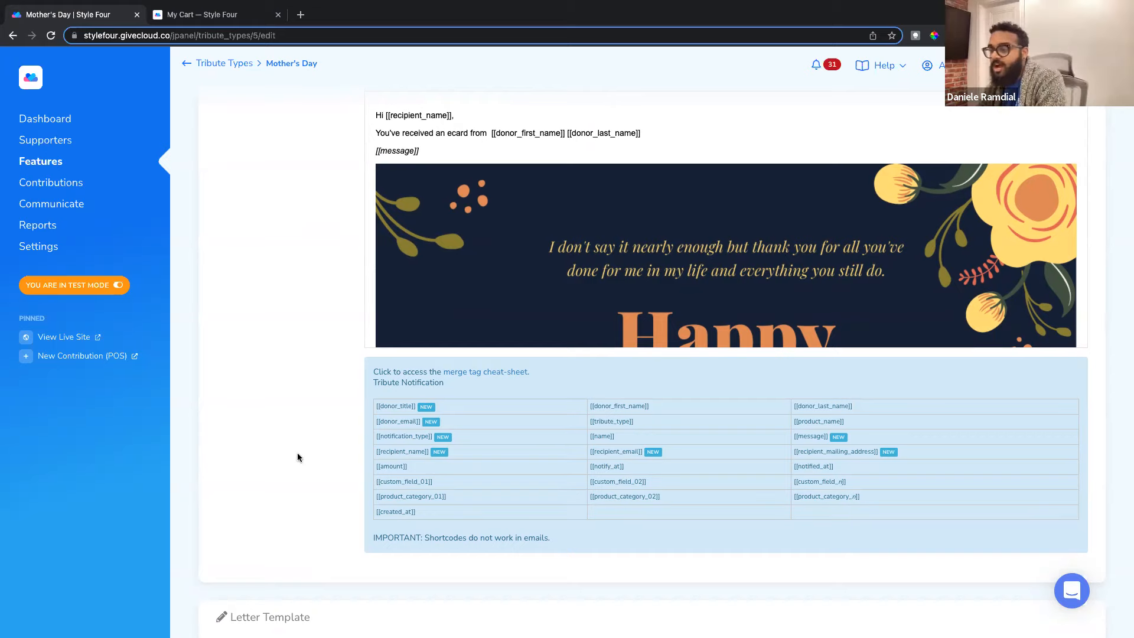
pyautogui.scroll(-6, 297, 456)
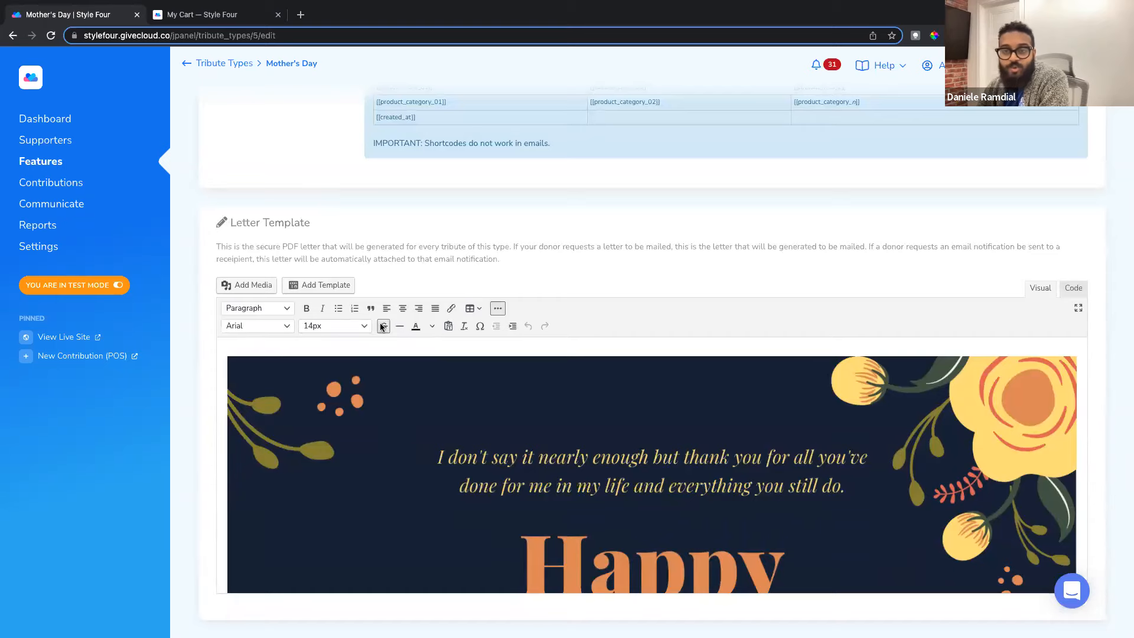
pyautogui.scroll(9, 355, 228)
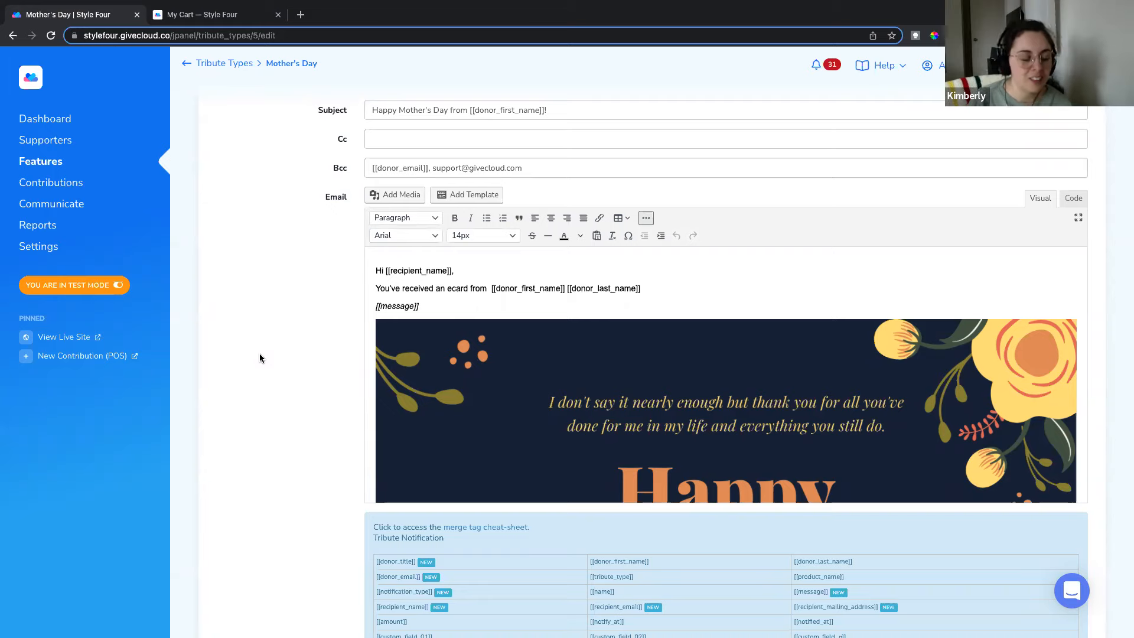
# Step: Open the Happy Mother's Day item from Sell & Fundraise > Items
pyautogui.click(40, 165)
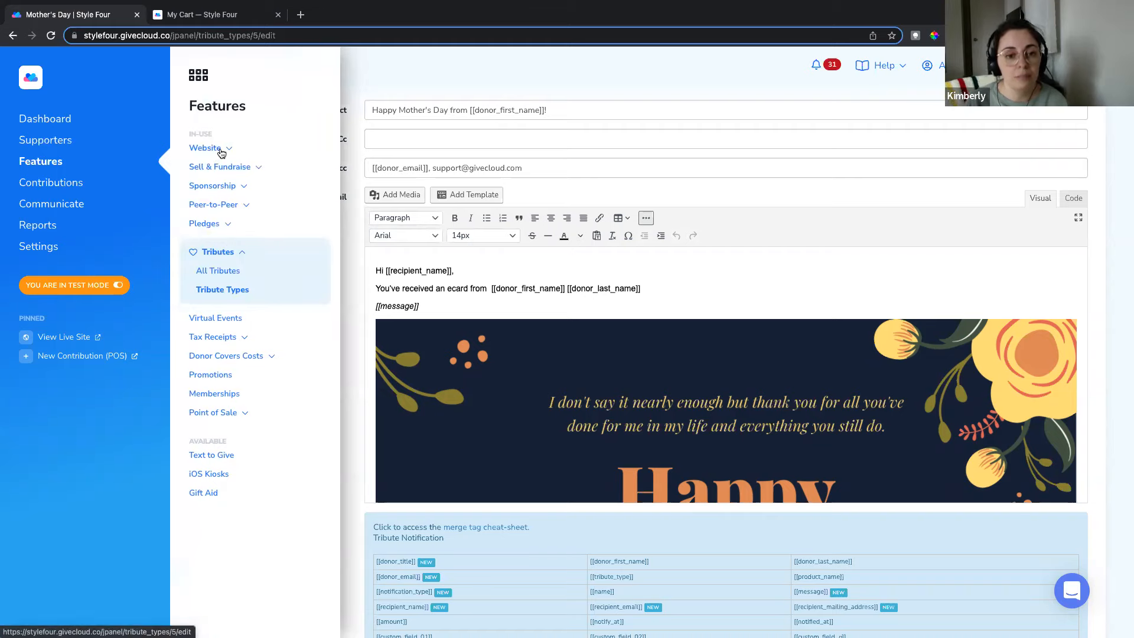
pyautogui.click(229, 171)
pyautogui.click(216, 196)
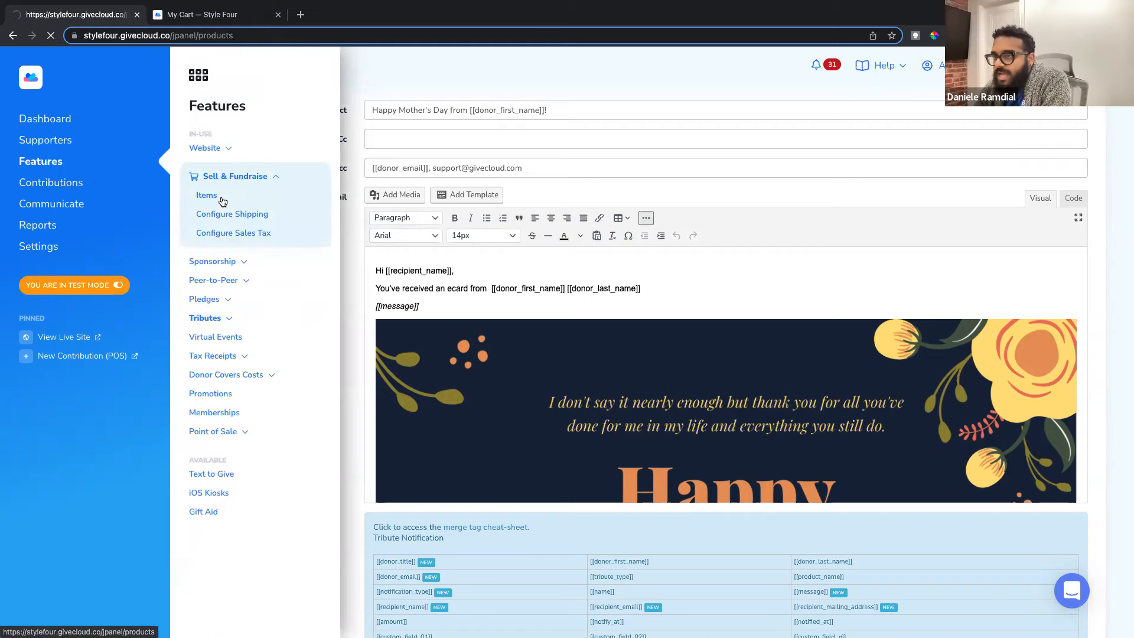
pyautogui.scroll(-8, 253, 420)
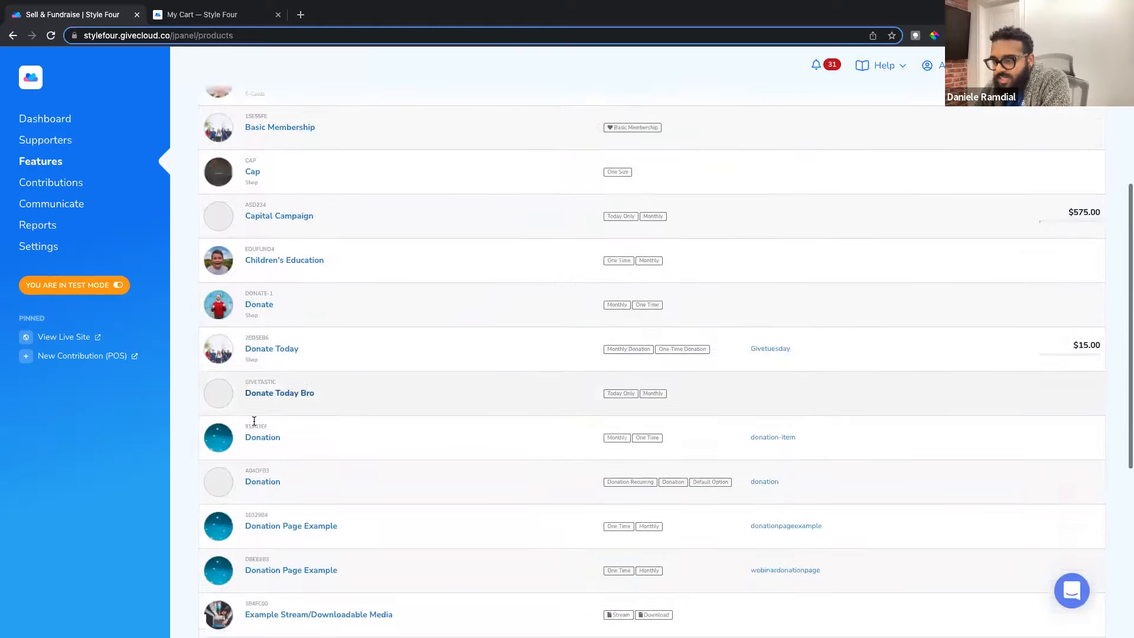
pyautogui.click(284, 506)
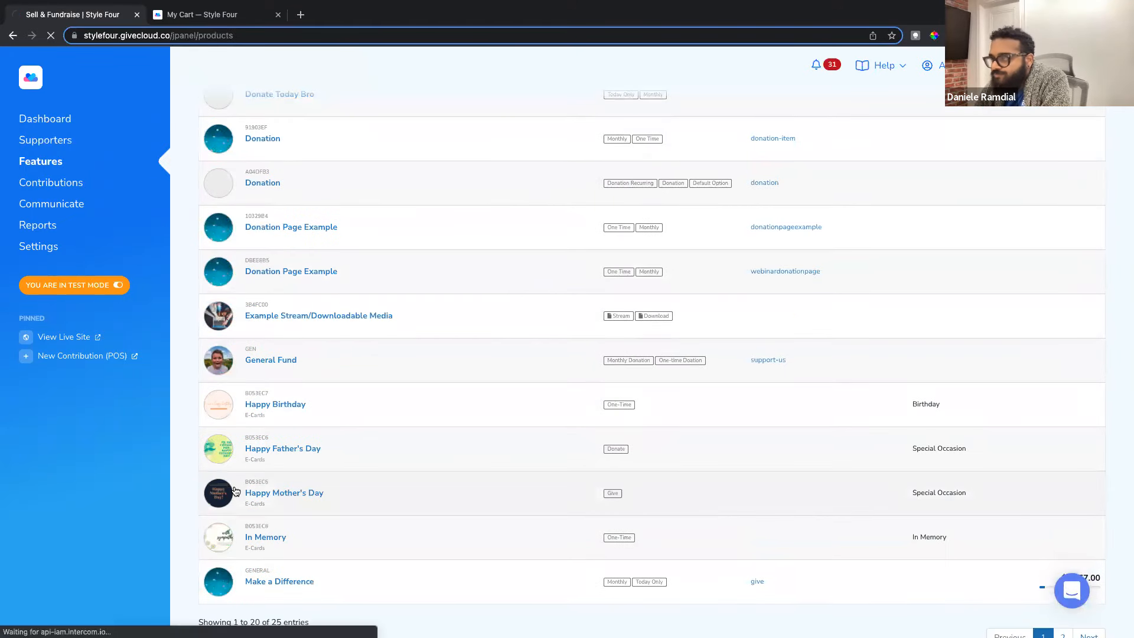
# Step: Load the item's public page in a new tab, then view and close the template chooser
pyautogui.moveTo(1002, 203); pyautogui.dragTo(1038, 202)
pyautogui.click(312, 136)
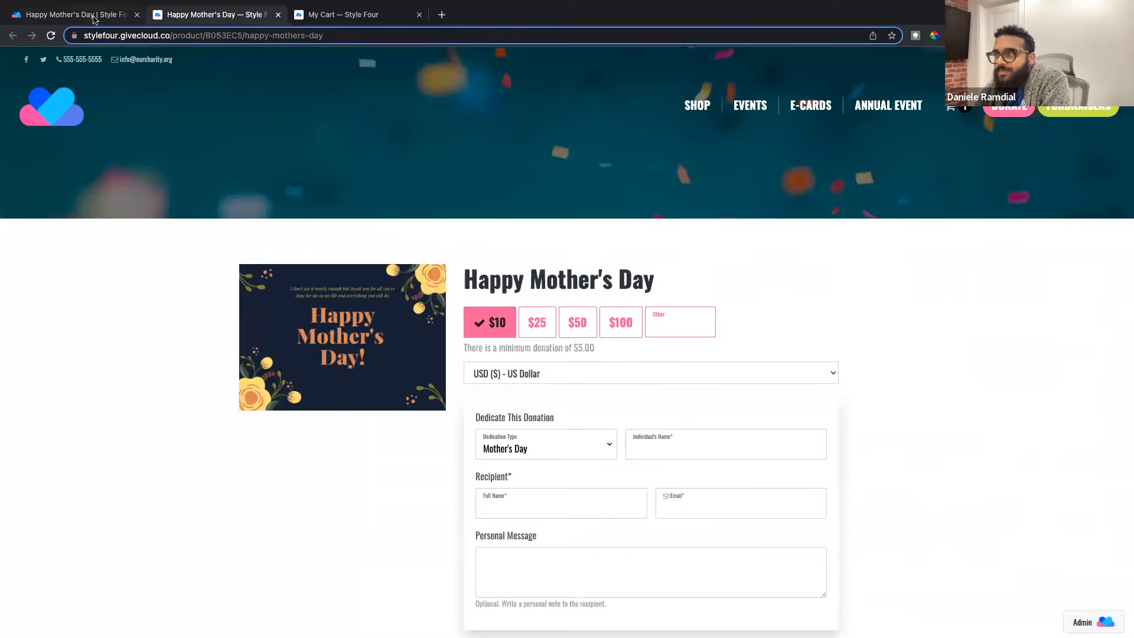
pyautogui.click(95, 19)
pyautogui.click(1018, 373)
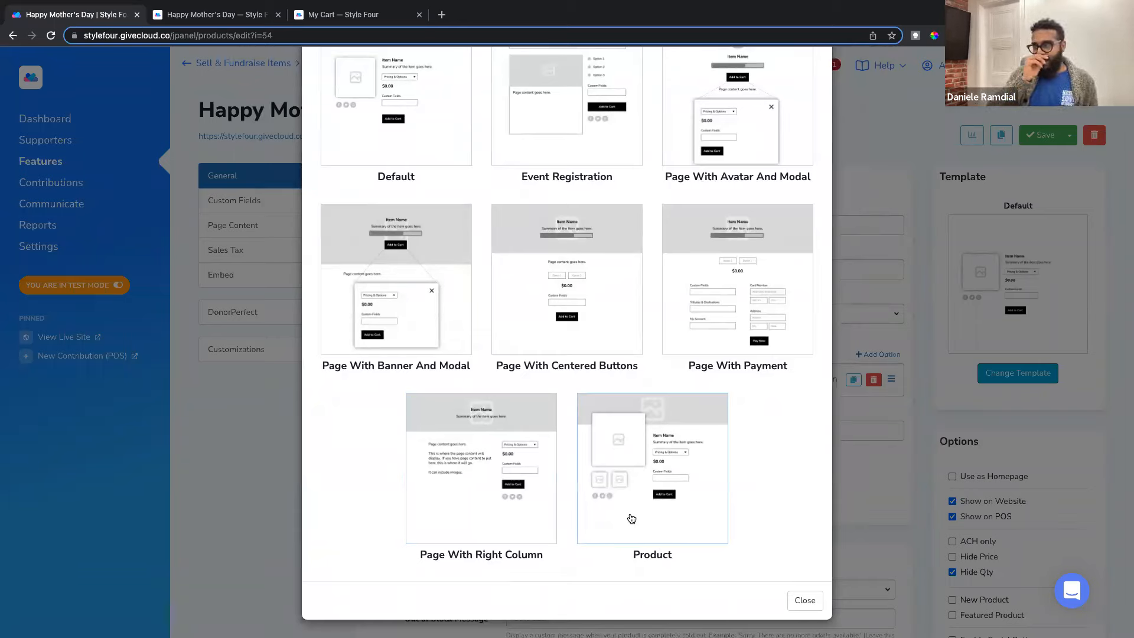
pyautogui.click(859, 108)
# Step: Review the live Happy Mother's Day page with its $10 preset and Mother's Day dedication fields
pyautogui.click(219, 14)
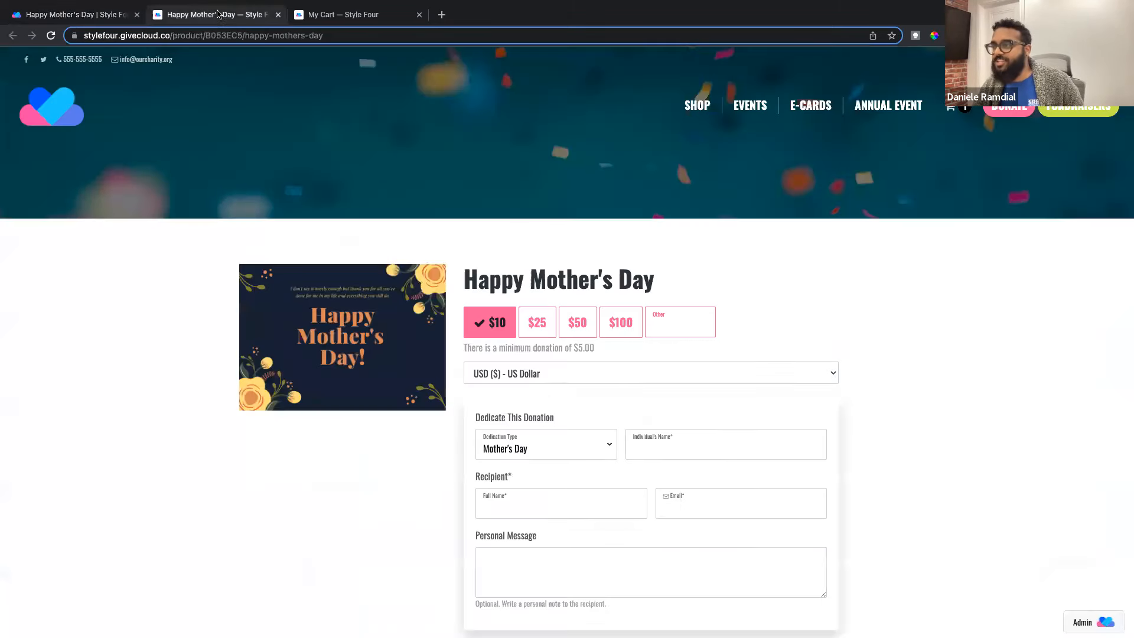
pyautogui.scroll(-2, 427, 326)
pyautogui.scroll(-2, 422, 337)
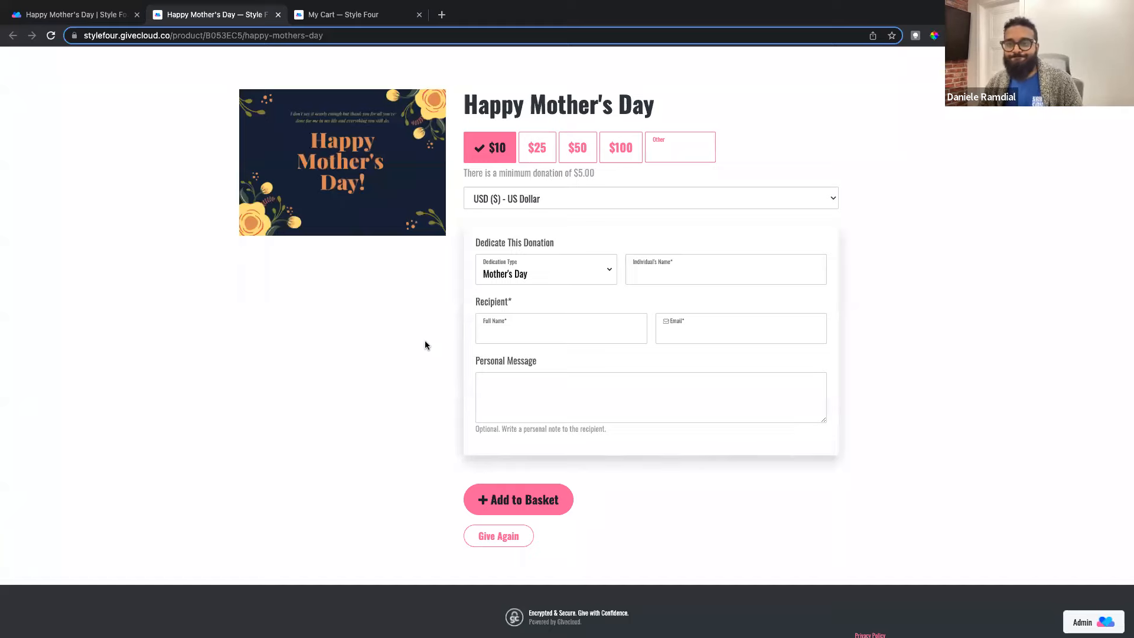
pyautogui.scroll(2, 438, 423)
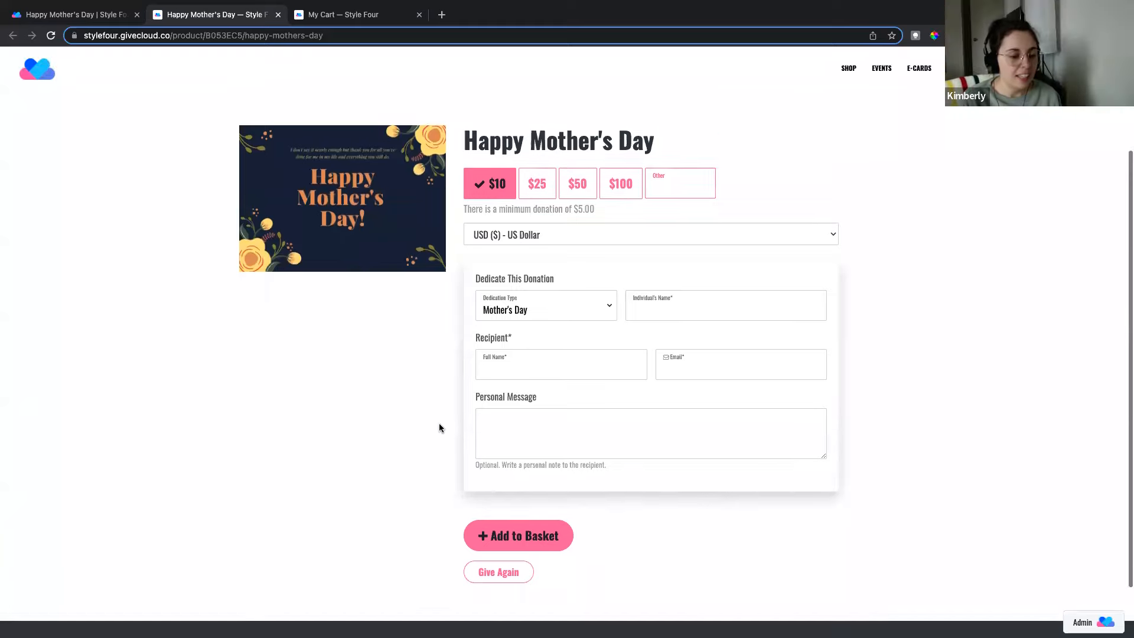
pyautogui.scroll(1, 439, 425)
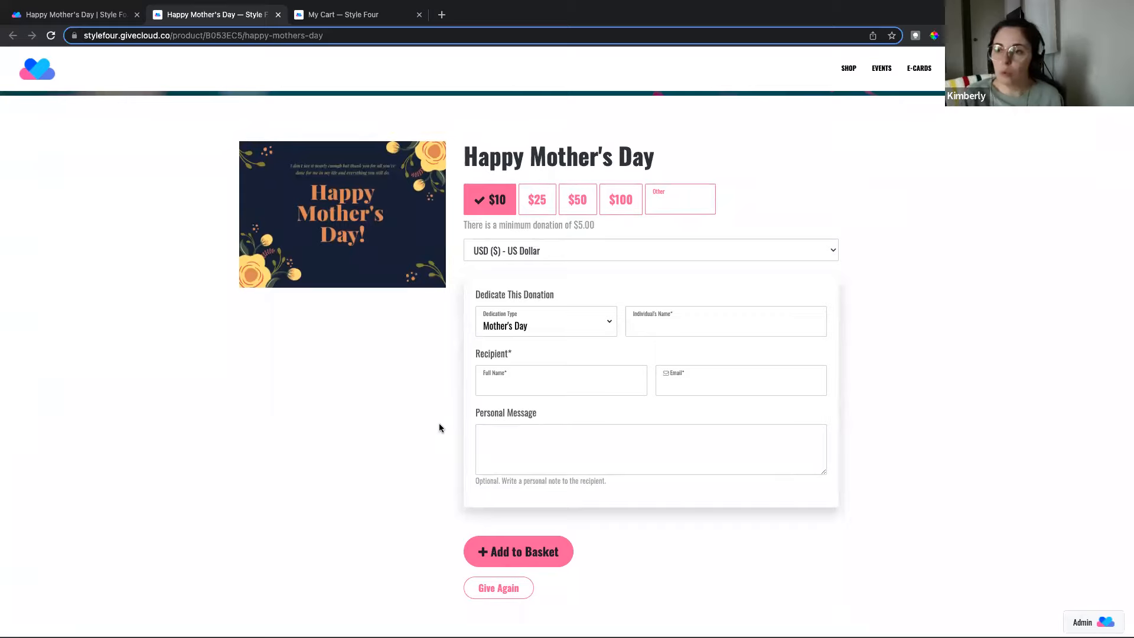
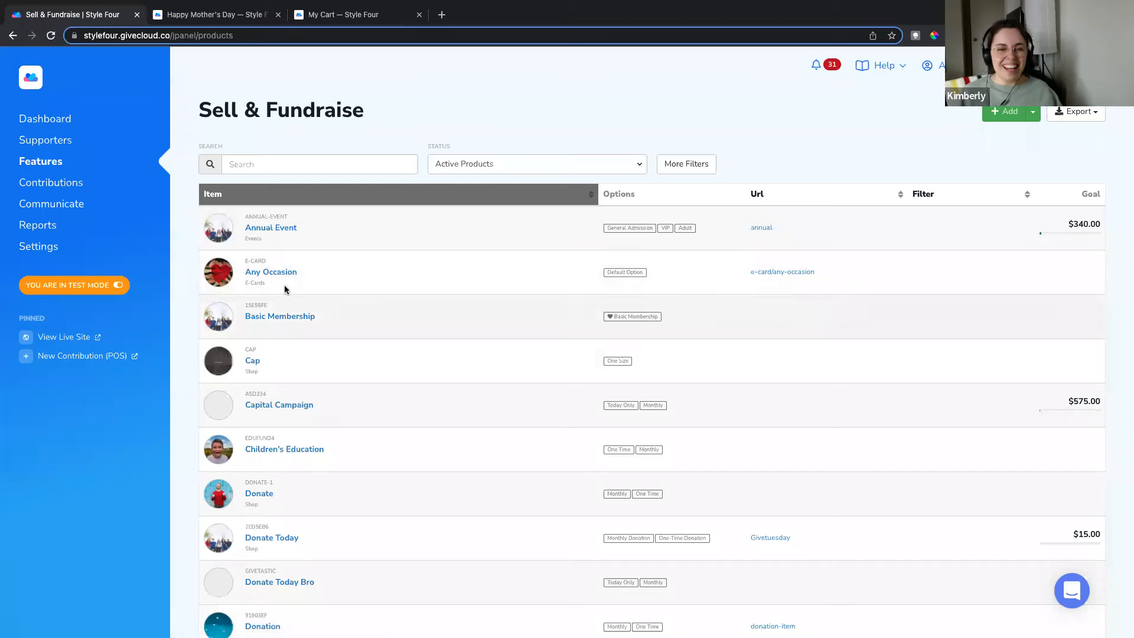
# Step: Open the Donate product, preview its public page in a new tab, then go back to the Goal Tracking settings
pyautogui.click(220, 499)
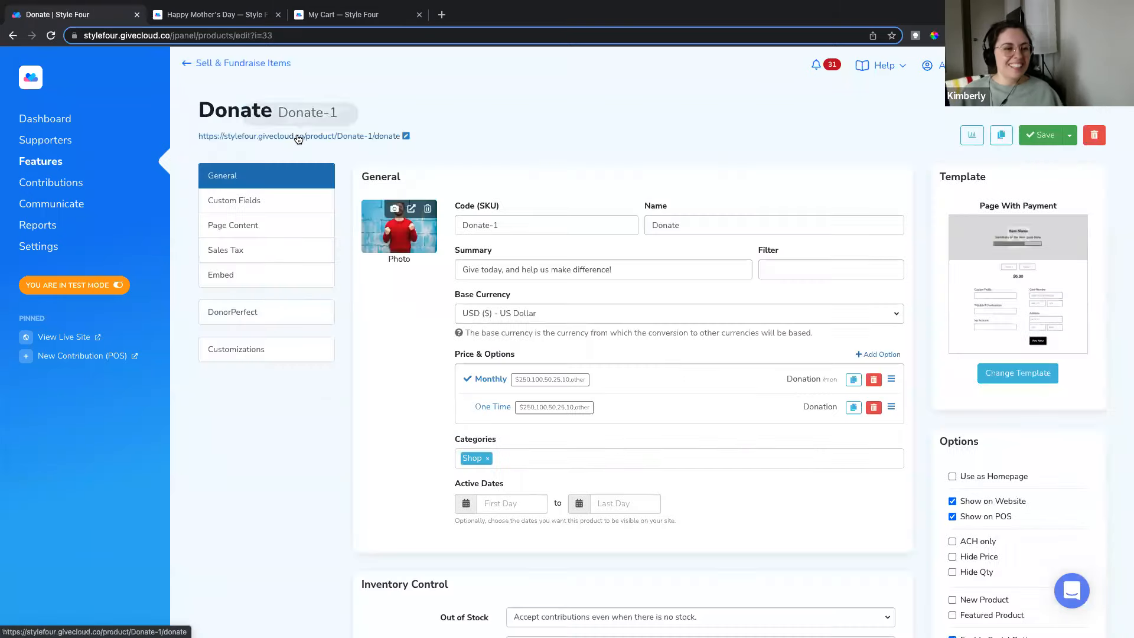
pyautogui.click(296, 134)
pyautogui.click(130, 15)
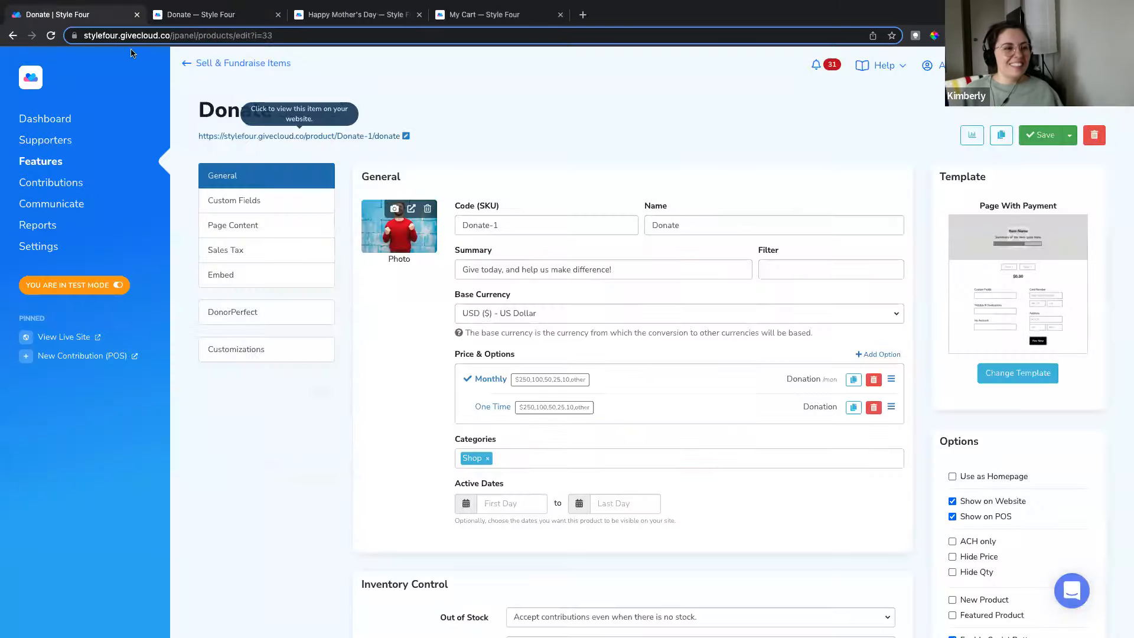
pyautogui.scroll(-3, 372, 361)
pyautogui.scroll(1, 376, 354)
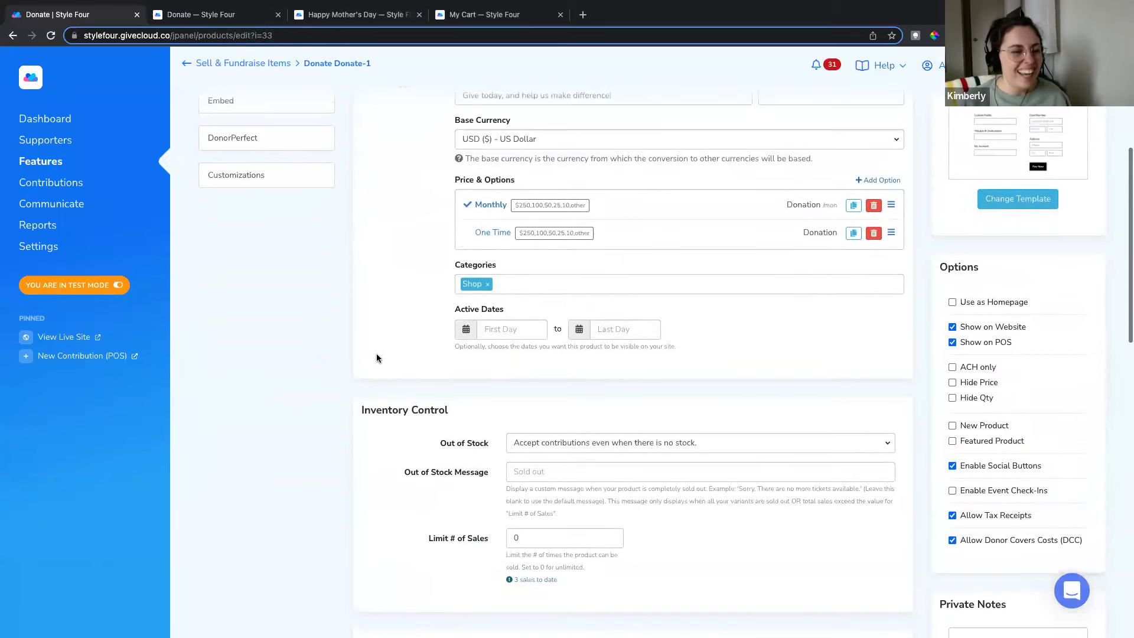
pyautogui.scroll(-3, 380, 349)
pyautogui.scroll(-3, 390, 351)
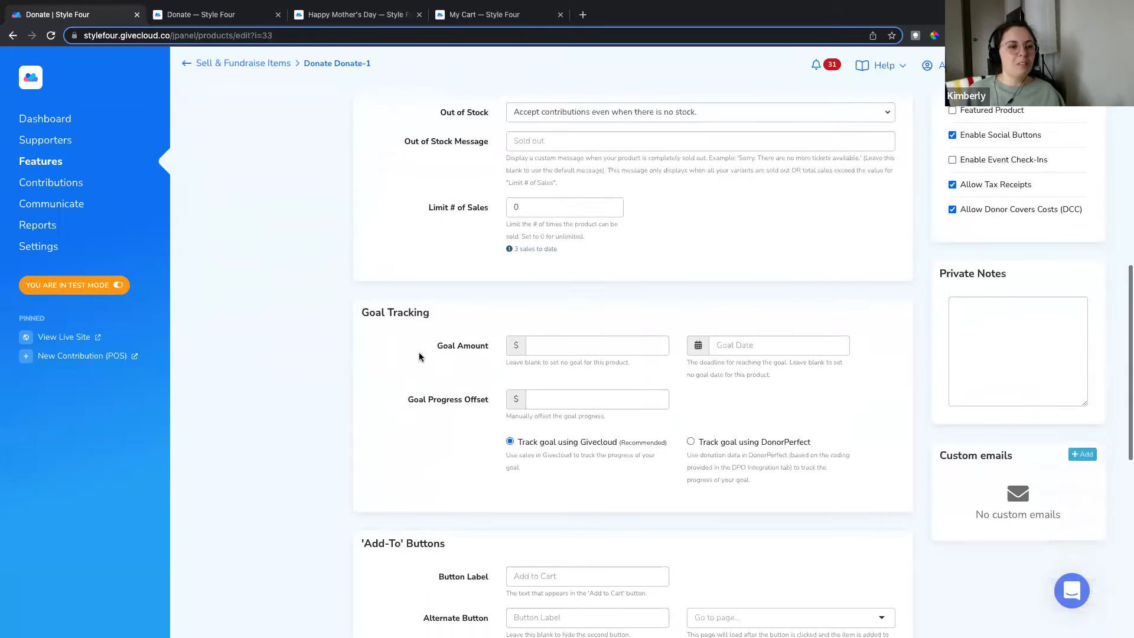
# Step: Enter a 50000 goal amount, an Apr 30, 2022 goal date and a 10000 progress offset
pyautogui.click(566, 344)
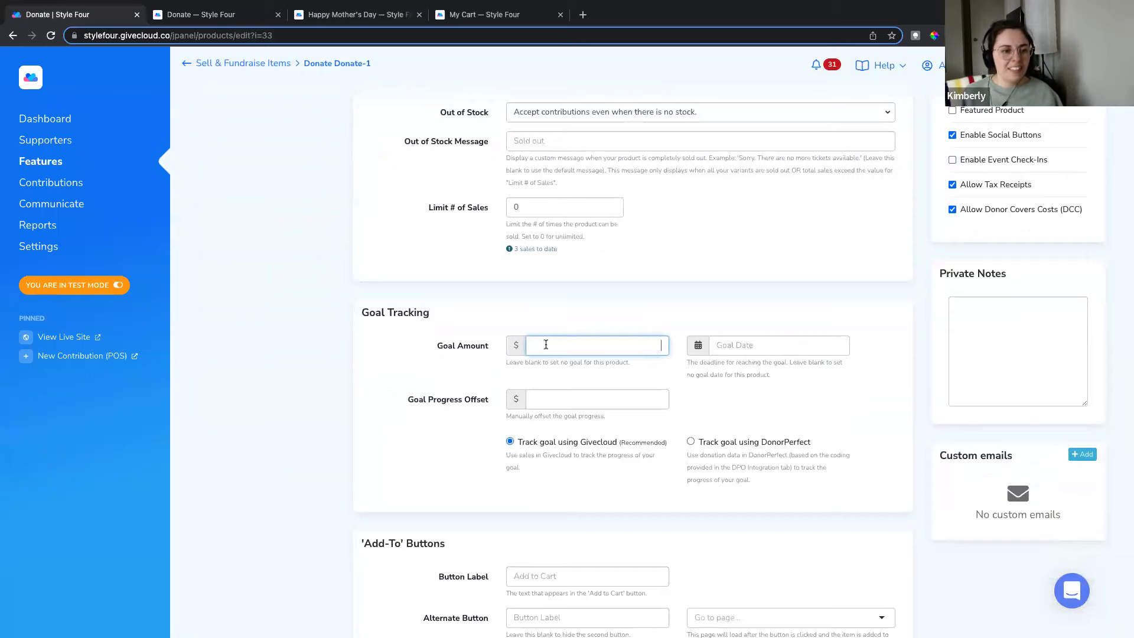
pyautogui.write('50000')
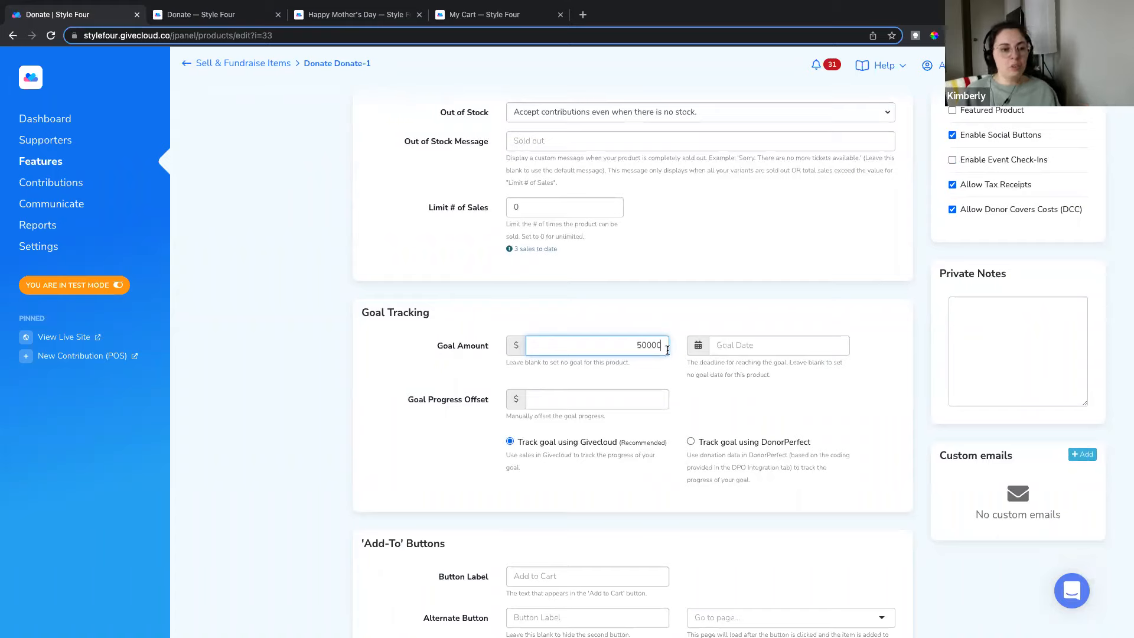
pyautogui.click(740, 345)
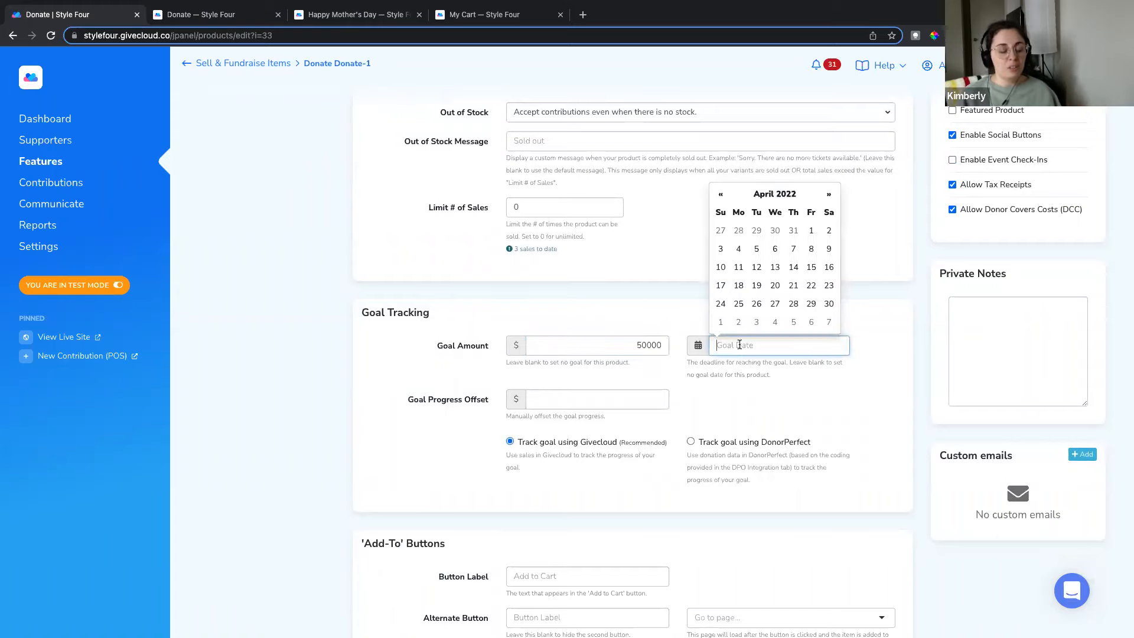
pyautogui.click(828, 304)
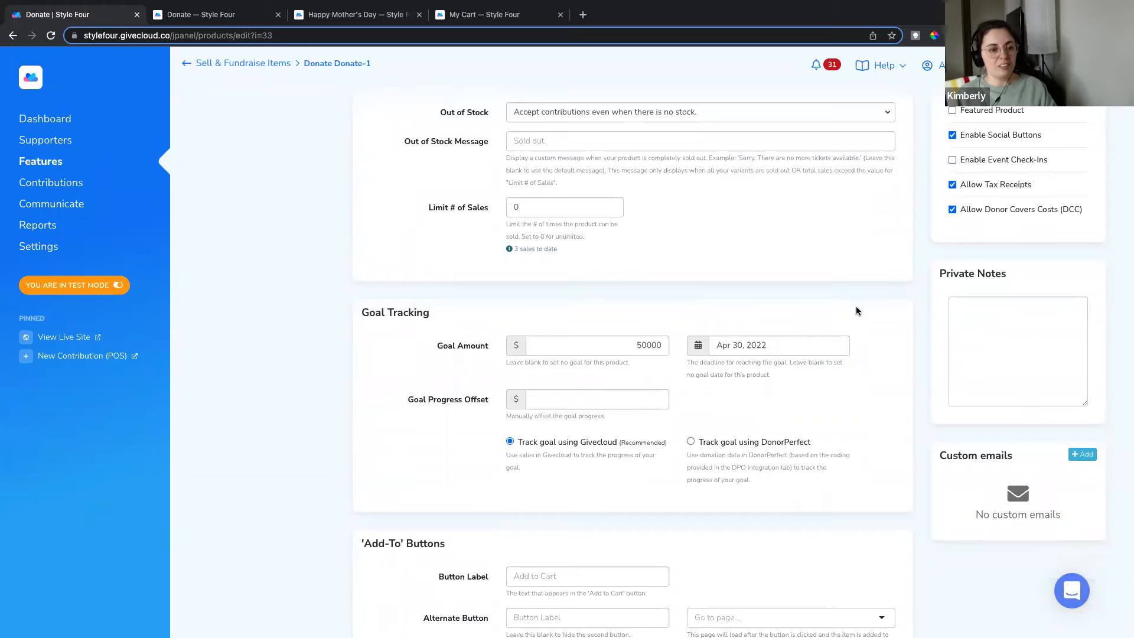
pyautogui.scroll(8, 863, 307)
pyautogui.scroll(-2, 780, 280)
pyautogui.scroll(-5, 779, 276)
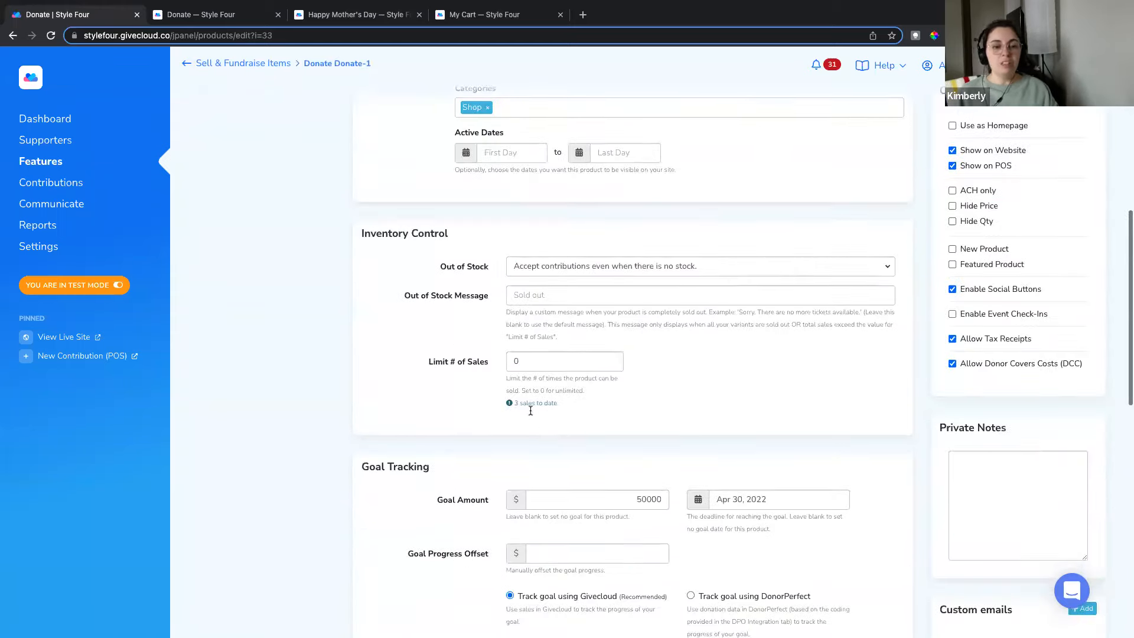
pyautogui.click(597, 502)
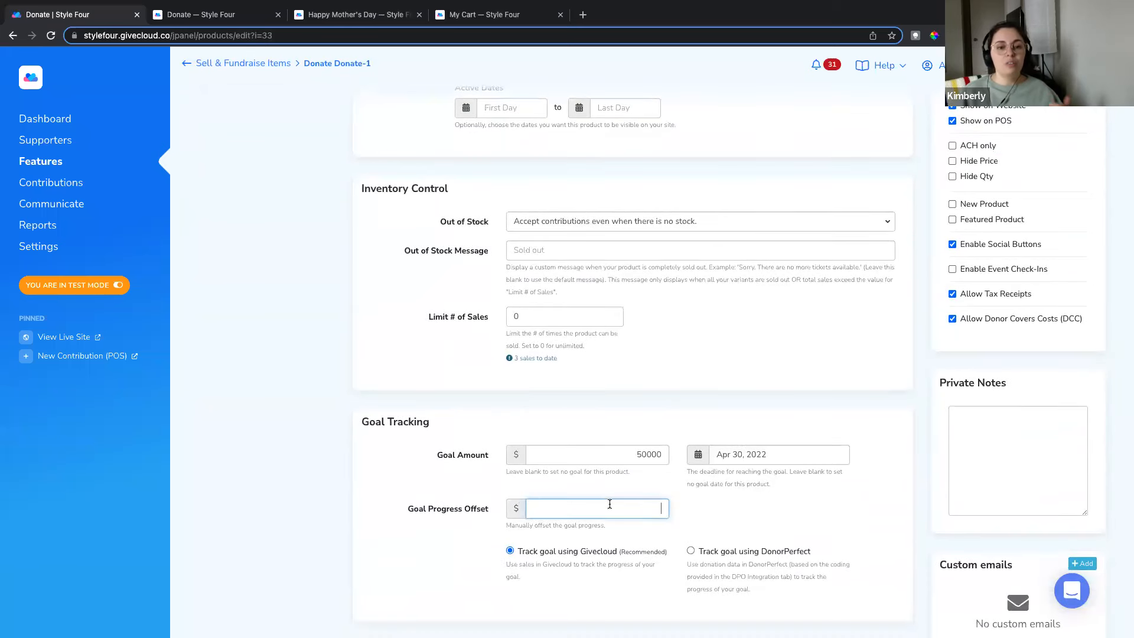
pyautogui.write('10000')
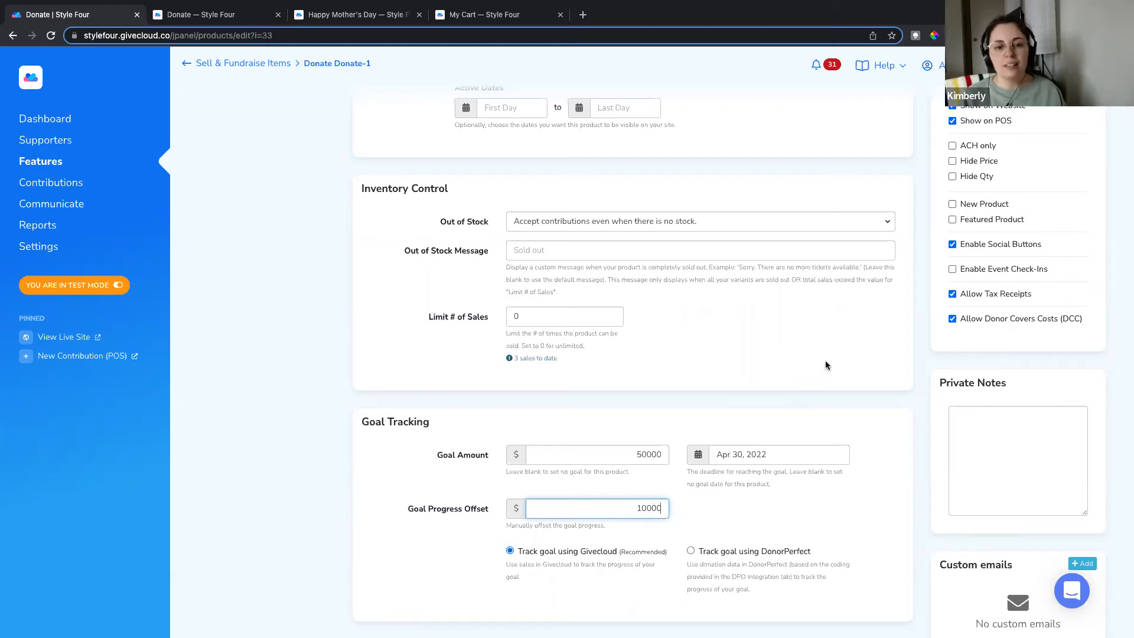
pyautogui.scroll(7, 826, 355)
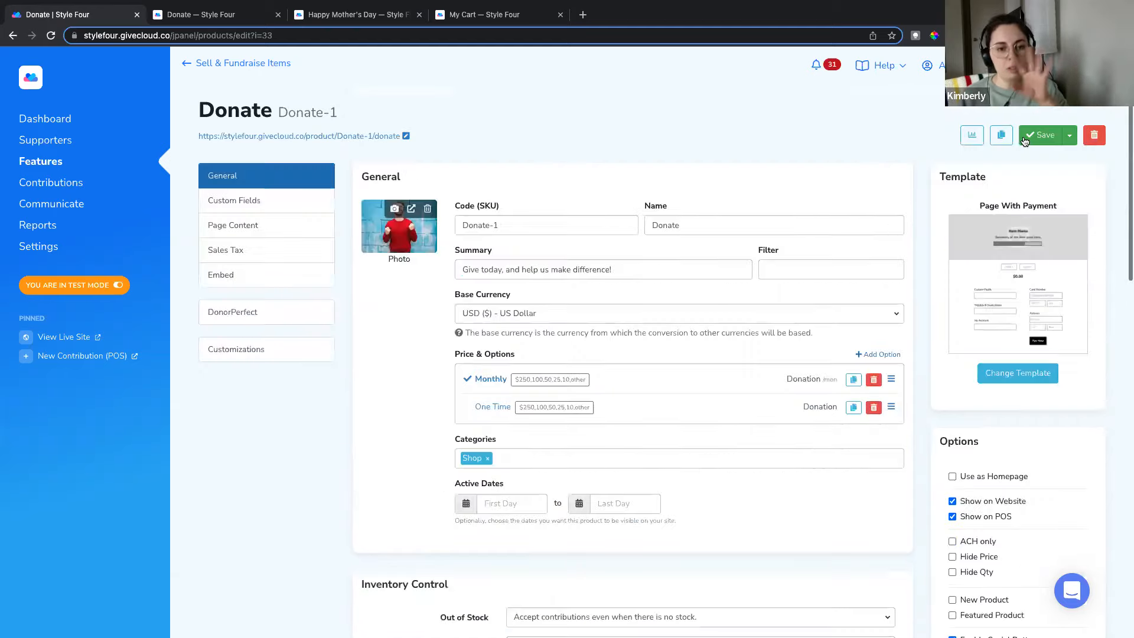
# Step: Save the goal settings, view the Donate page's $10,075-of-$50,000 progress bar, then show the Q&A Session slide
pyautogui.click(1031, 136)
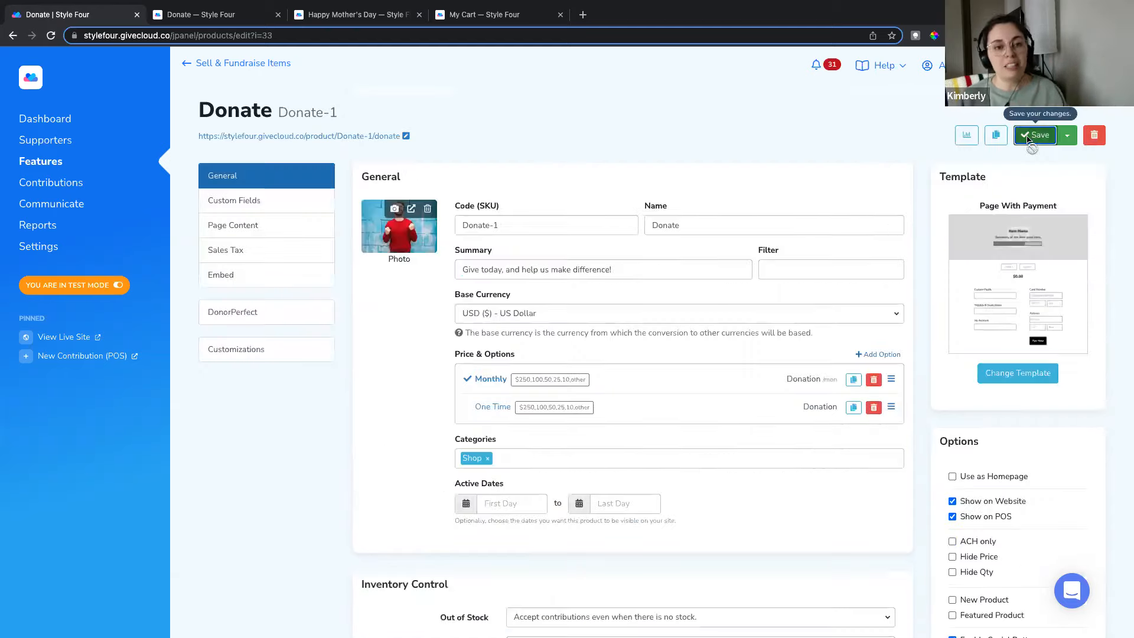
pyautogui.click(271, 137)
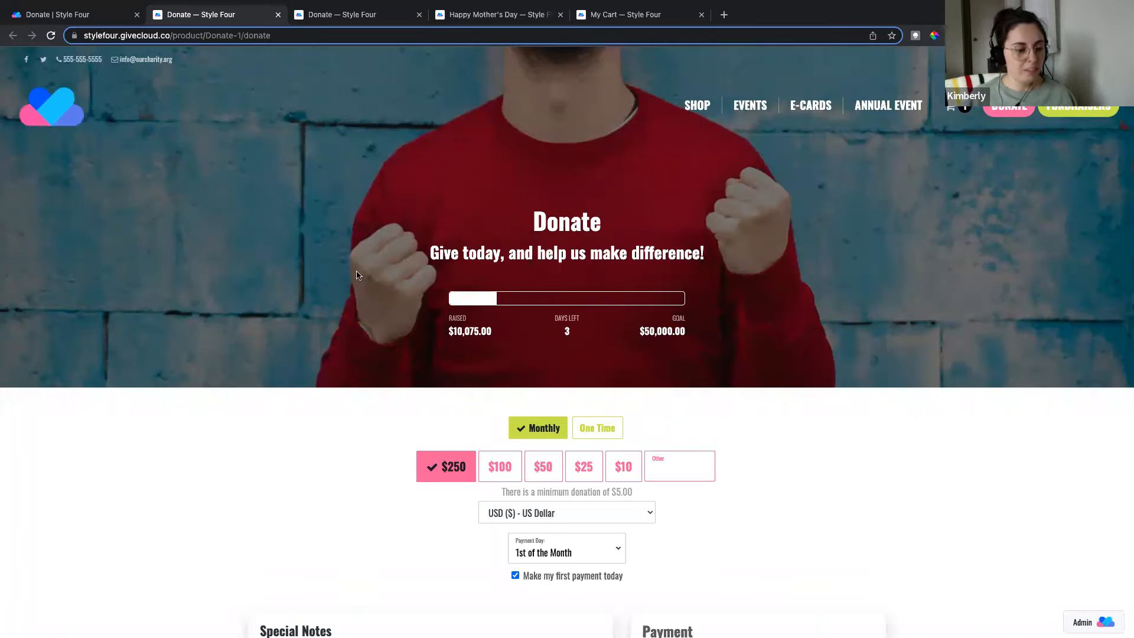
pyautogui.hotkey('ctrl', 'Left')
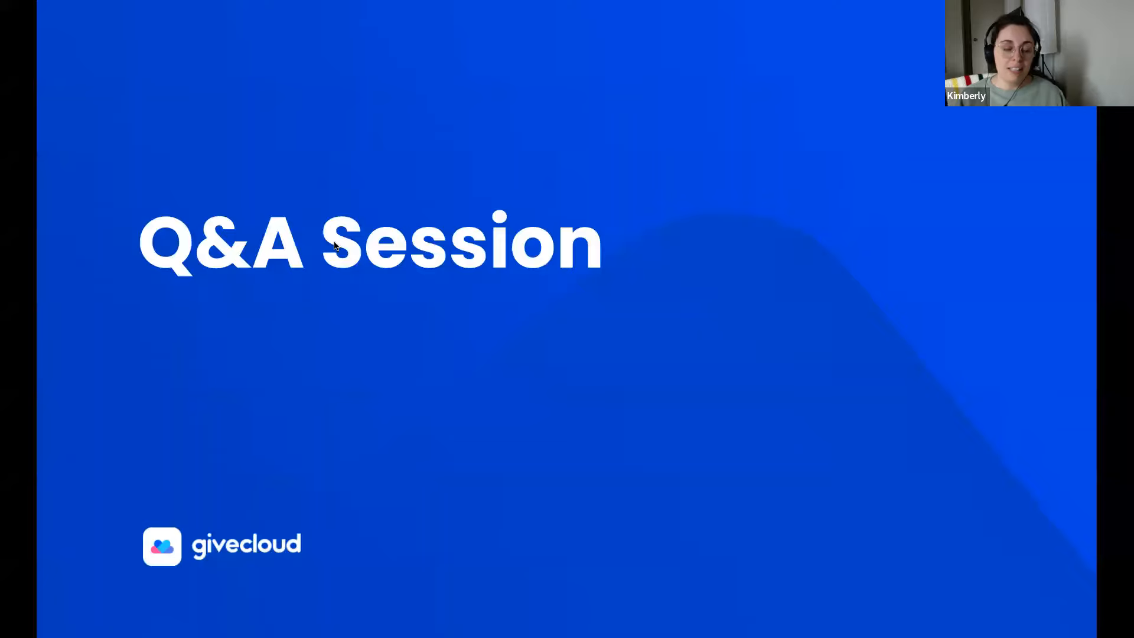
# Step: Back in the admin tab, open Supporters > All Supporters to list the 17 supporters
pyautogui.hotkey('ctrl', 'Right')
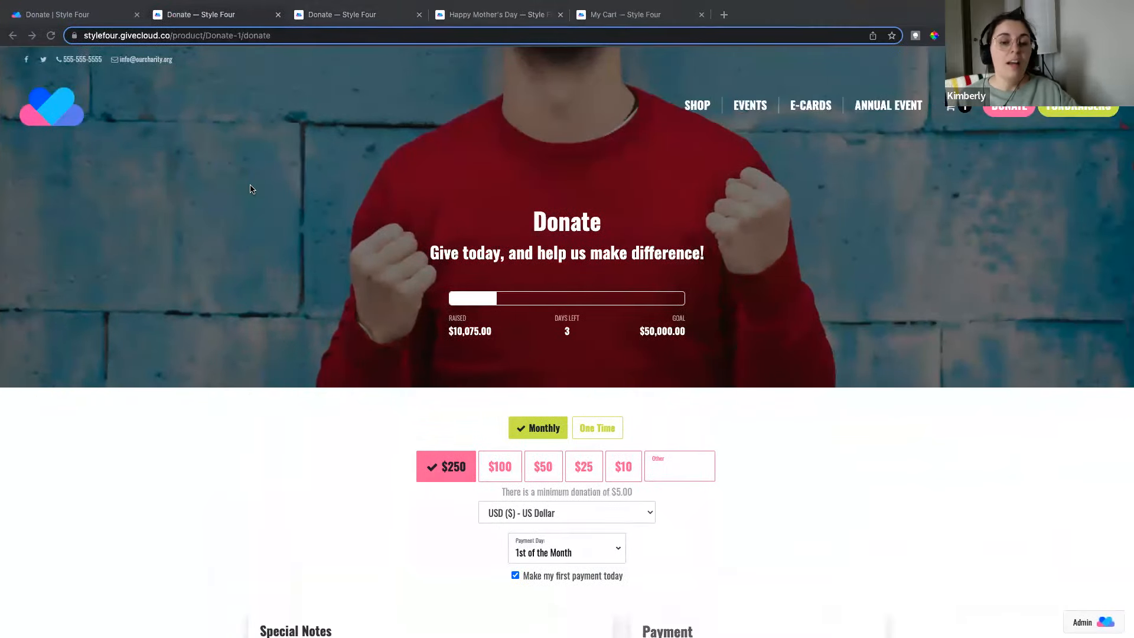
pyautogui.click(70, 45)
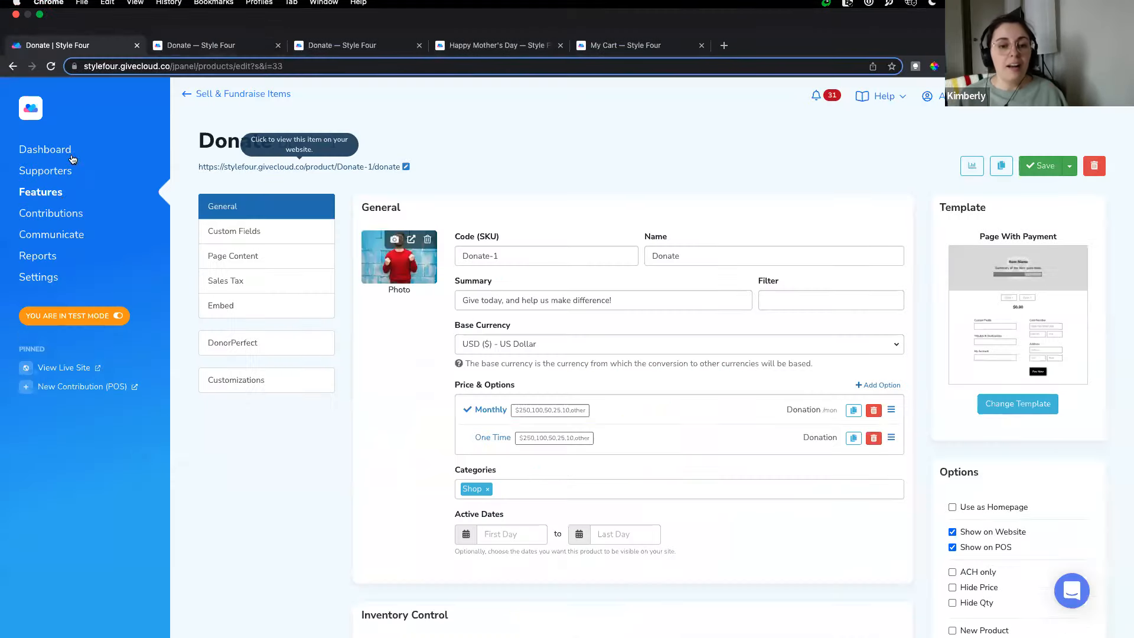
pyautogui.moveTo(47, 140)
pyautogui.click(207, 168)
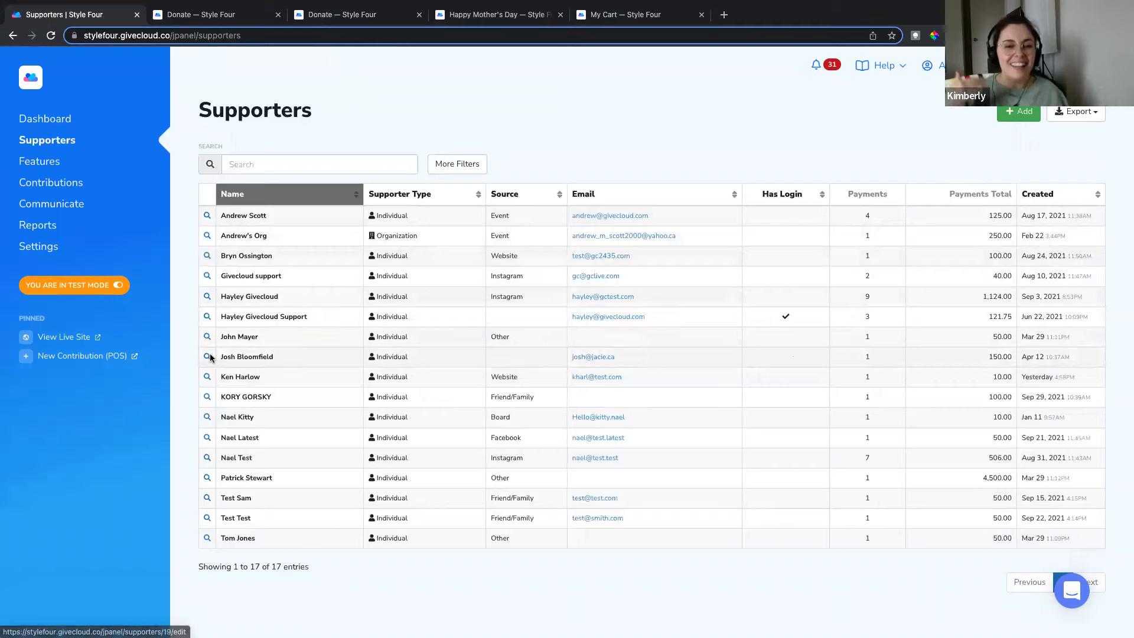
# Step: Open a supporter's record, log in to the storefront as them, and view their empty My Fundraisers page
pyautogui.click(208, 378)
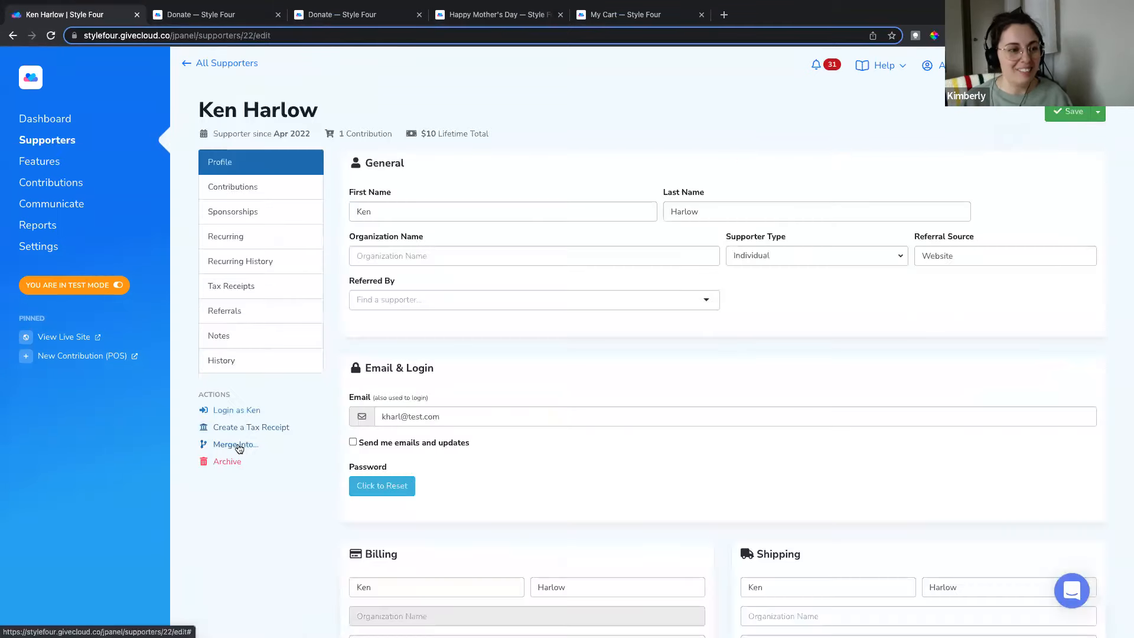
pyautogui.click(247, 416)
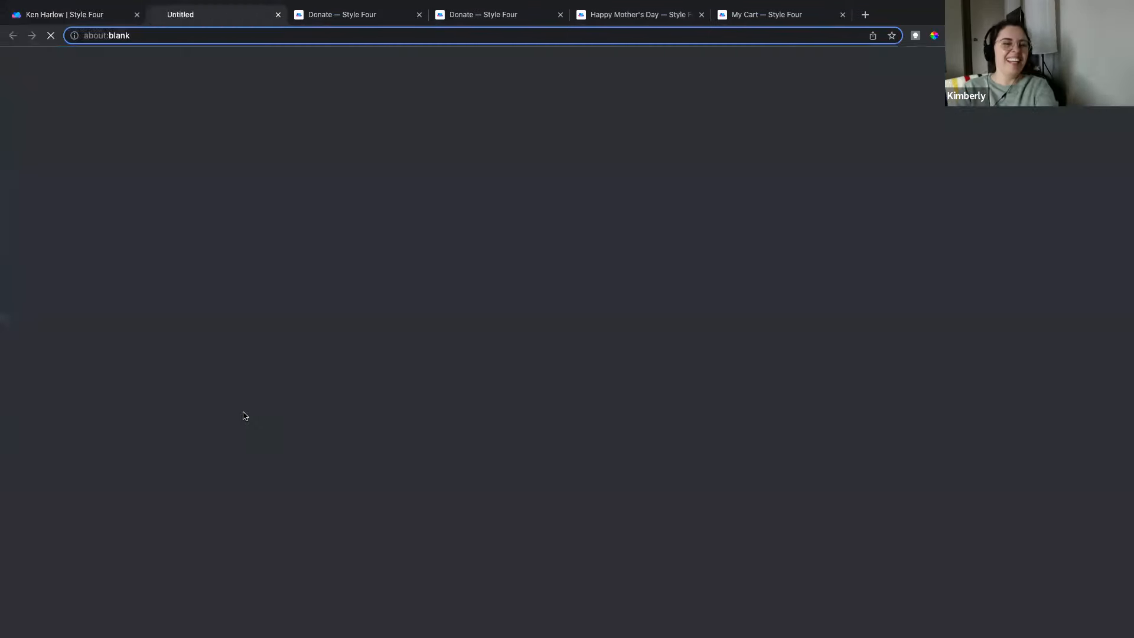
pyautogui.click(283, 372)
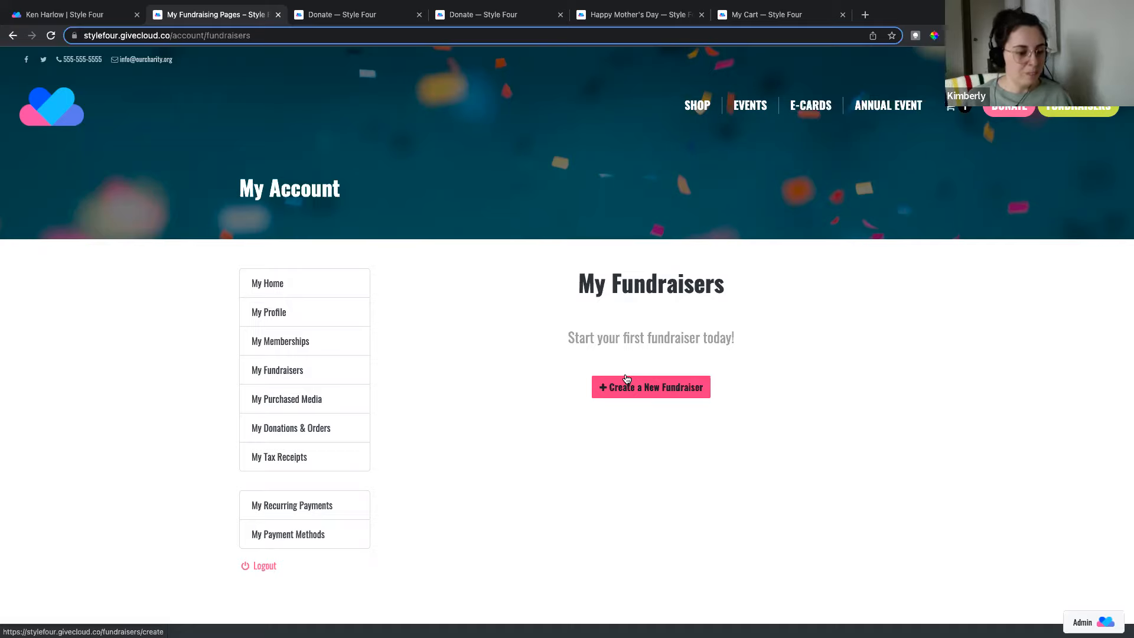
# Step: Switch from the browser to the full-screen Q&A Session slide
pyautogui.hotkey('ctrl', 'Left')
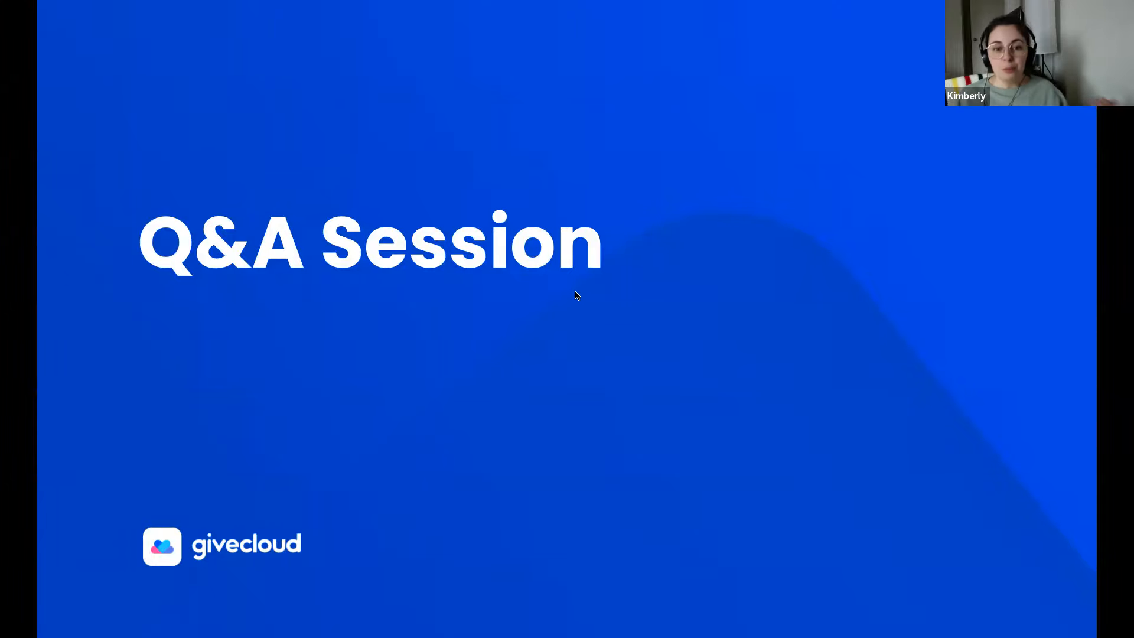
# Step: Return to Chrome and show the Home | Givecloud Admin dashboard tab
pyautogui.hotkey('ctrl', 'Right')
pyautogui.click(97, 16)
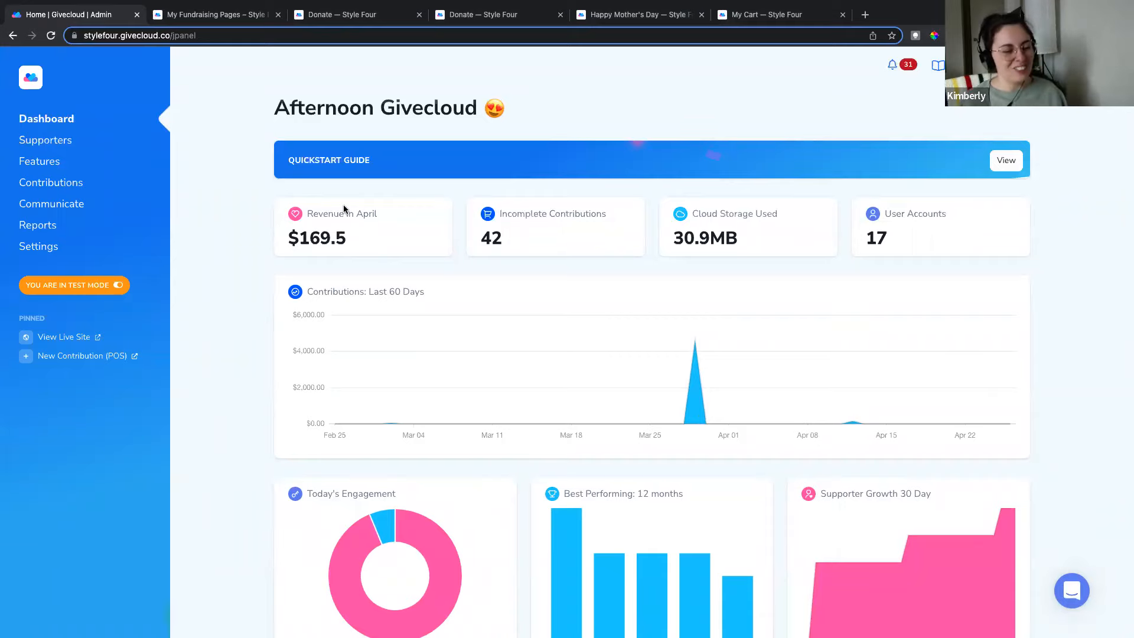
pyautogui.scroll(-3, 343, 205)
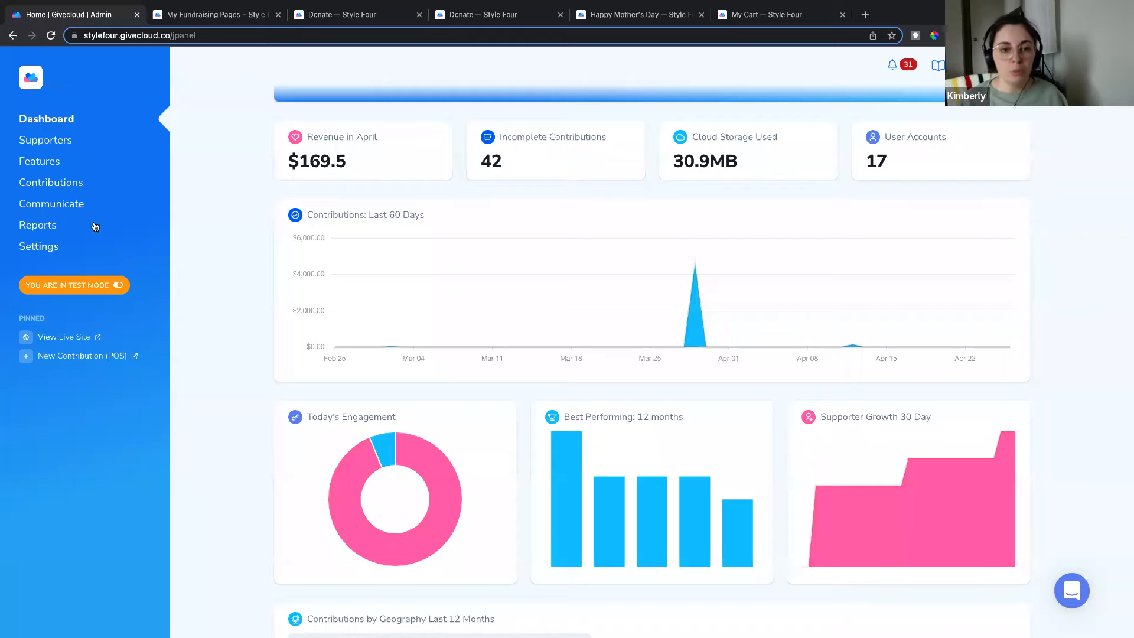
pyautogui.click(66, 184)
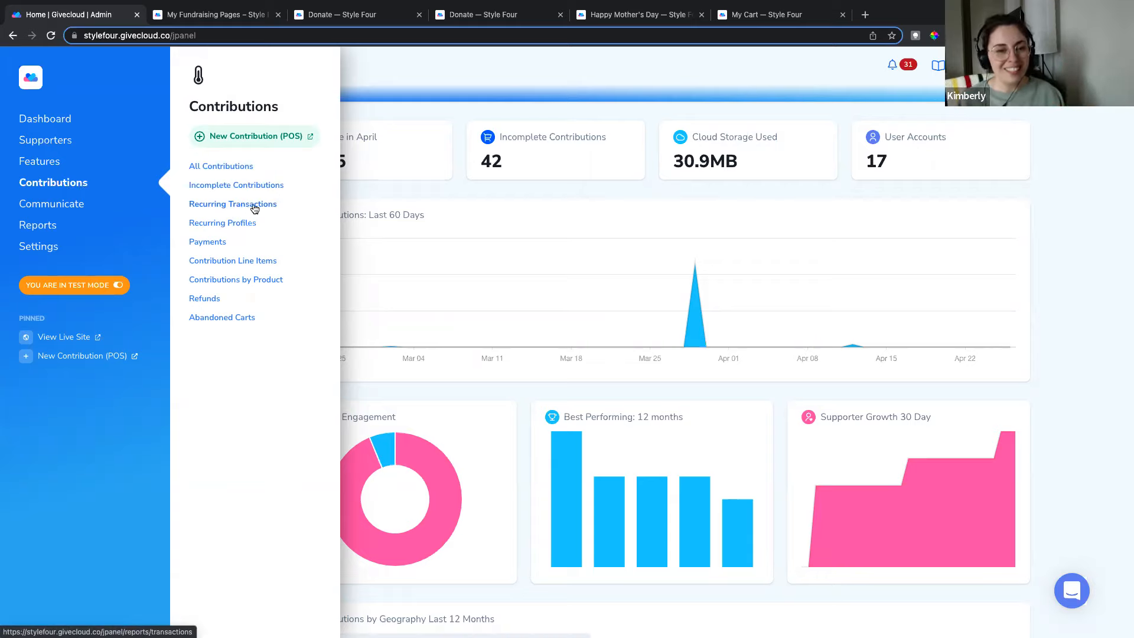
pyautogui.click(385, 195)
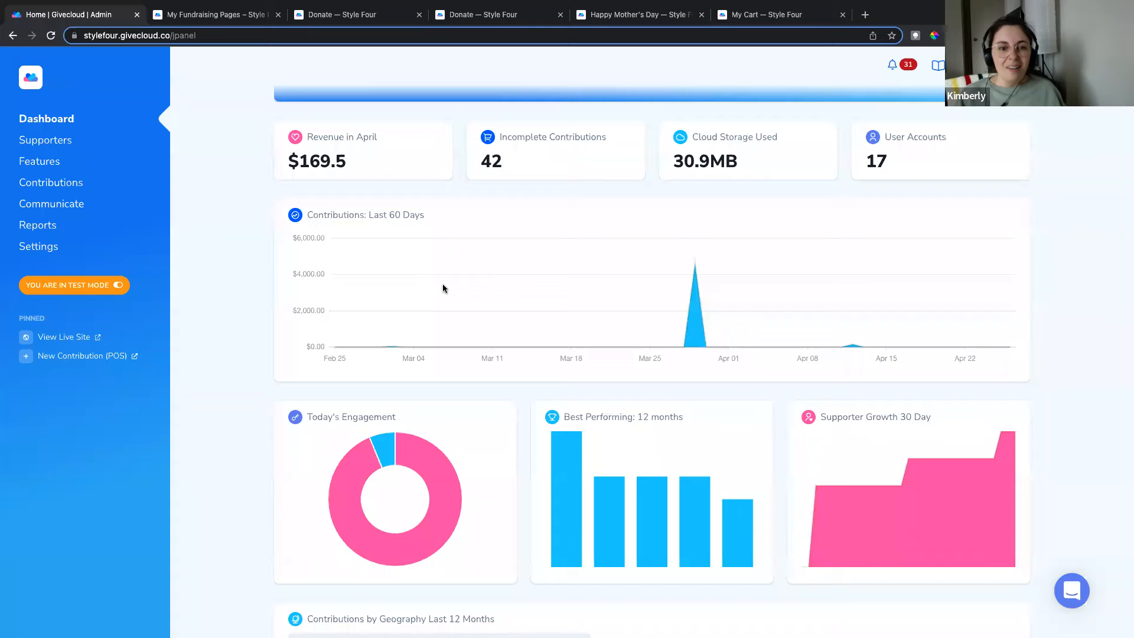
pyautogui.scroll(1, 440, 284)
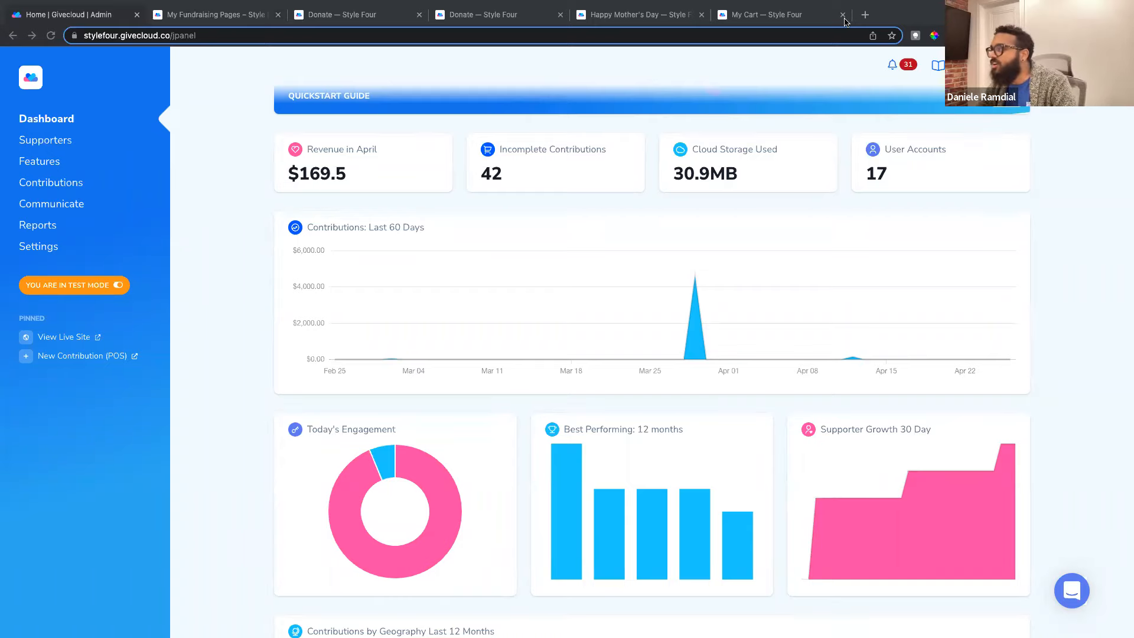
# Step: In the My Cart tab, load onboarding.givecloud.com to show the Welcome to Givecloud page
pyautogui.click(786, 15)
pyautogui.click(710, 35)
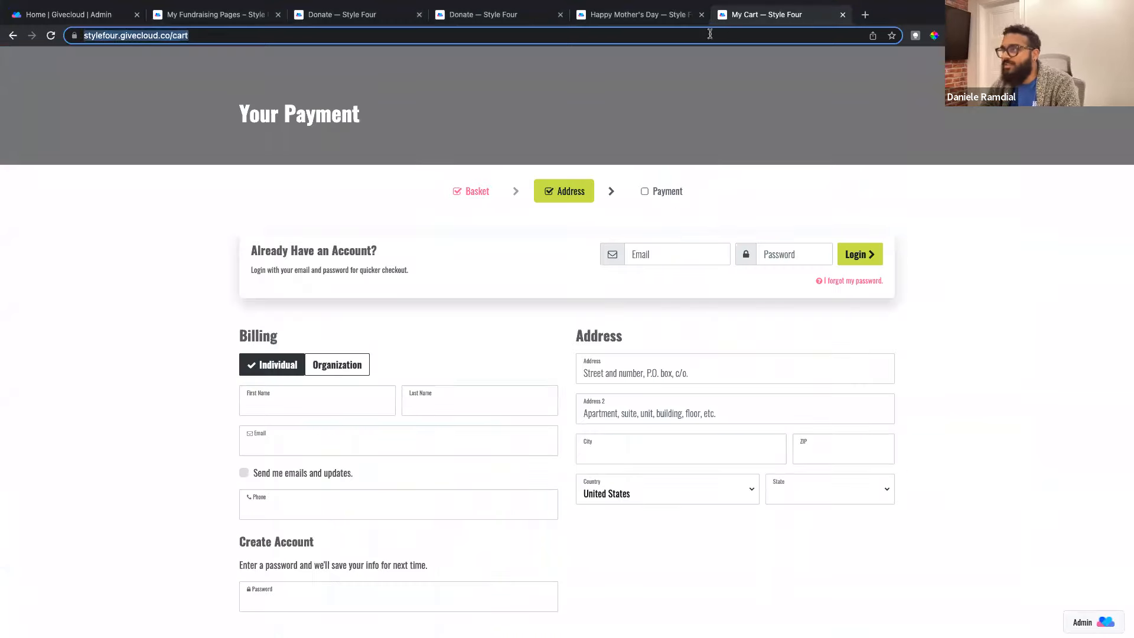
pyautogui.write('onb')
pyautogui.press('Return')
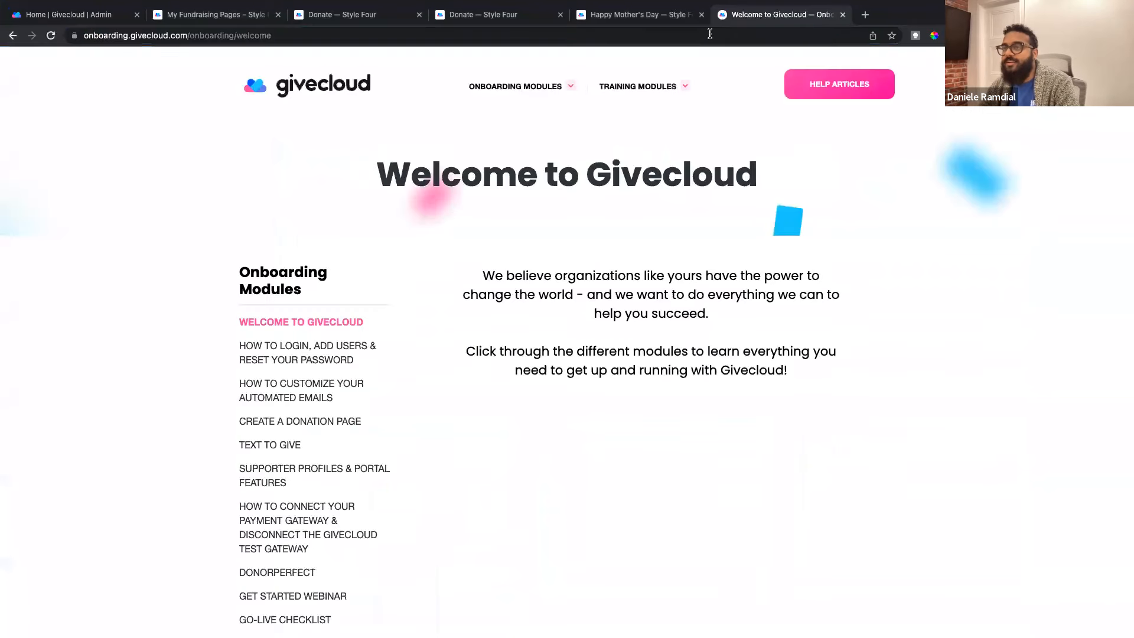
pyautogui.scroll(-3, 266, 259)
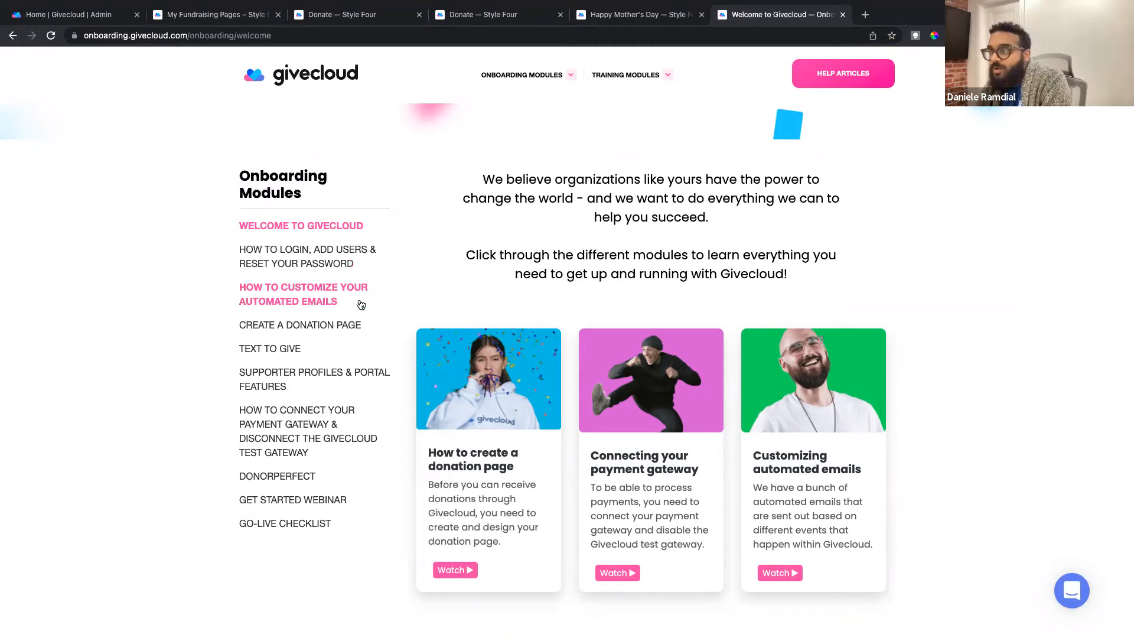
# Step: In a new tab, search the Givecloud Help Center for 'ecards' and open How to create eCards on Givecloud
pyautogui.click(864, 18)
pyautogui.write('help')
pyautogui.press('Return')
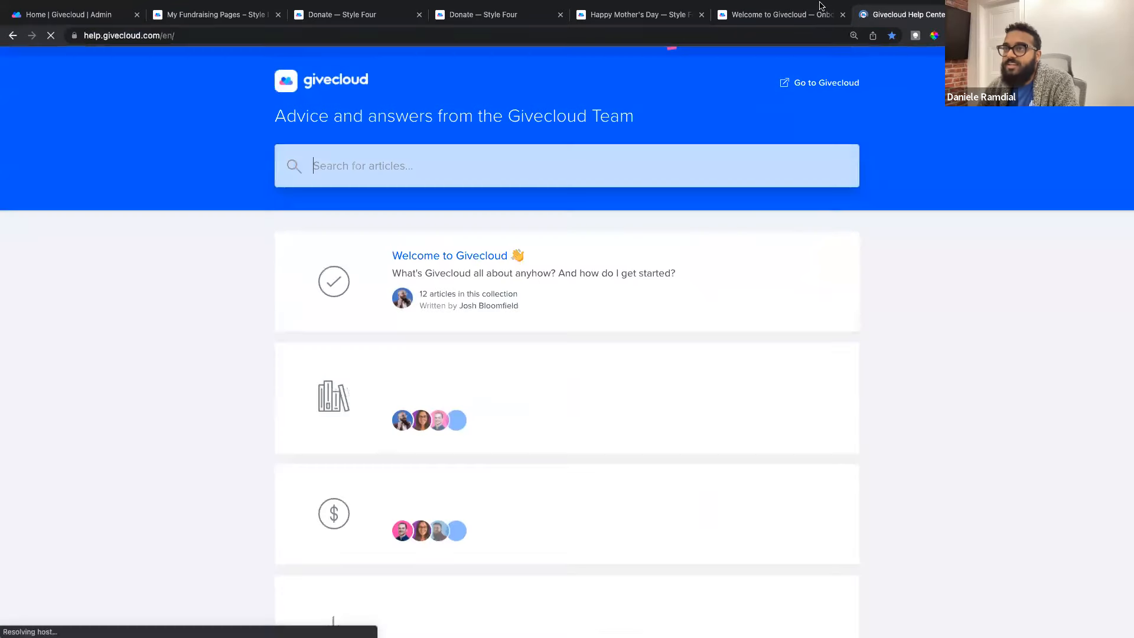
pyautogui.write('ecards')
pyautogui.press('Return')
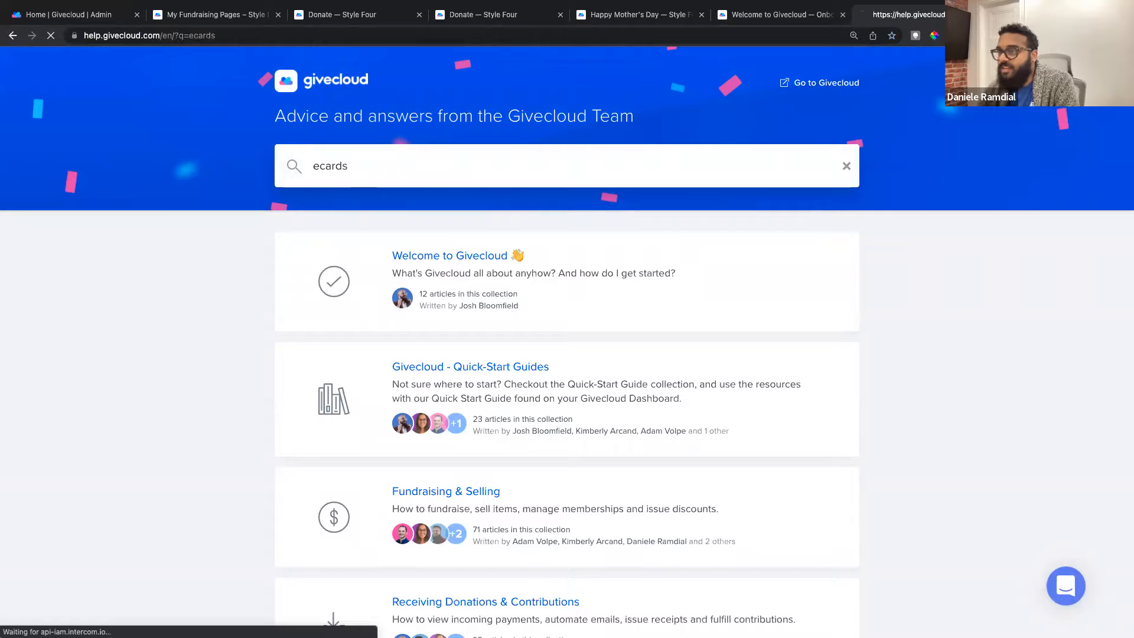
pyautogui.click(361, 291)
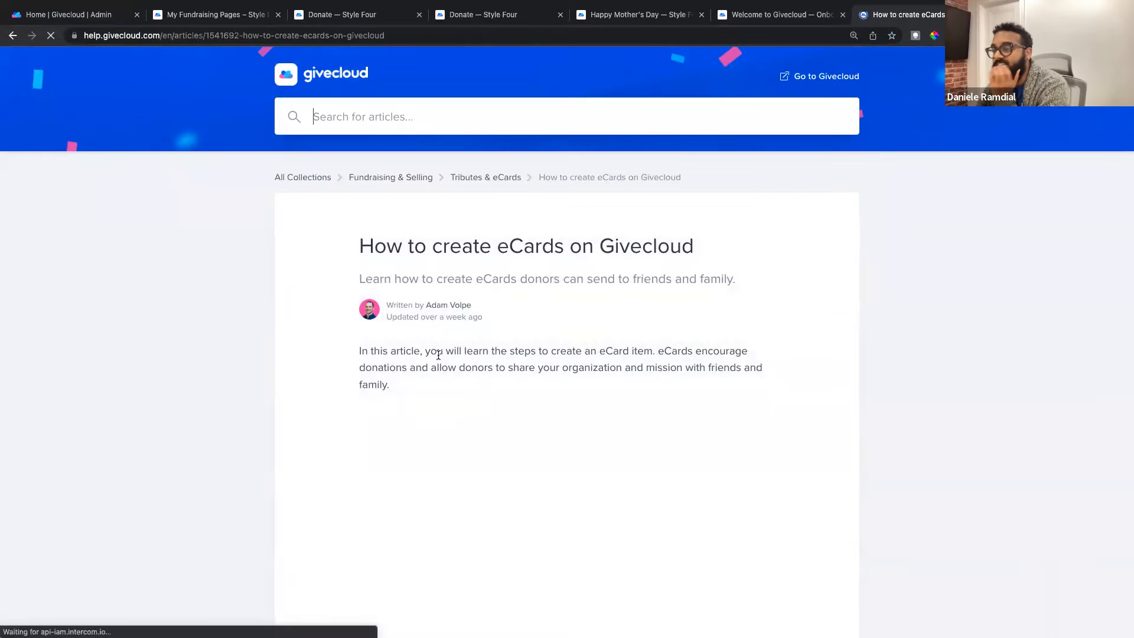
# Step: Look over the eCards article, open the support chat messenger, then go back to the onboarding page
pyautogui.scroll(-2, 459, 359)
pyautogui.scroll(-1, 459, 359)
pyautogui.scroll(3, 502, 296)
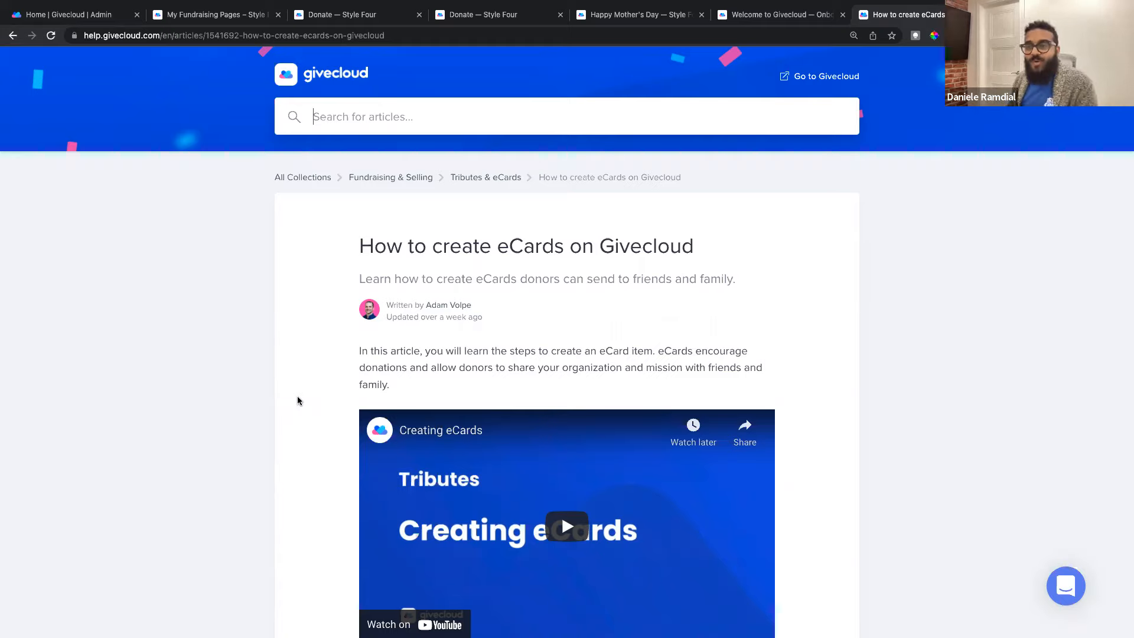
pyautogui.click(1072, 597)
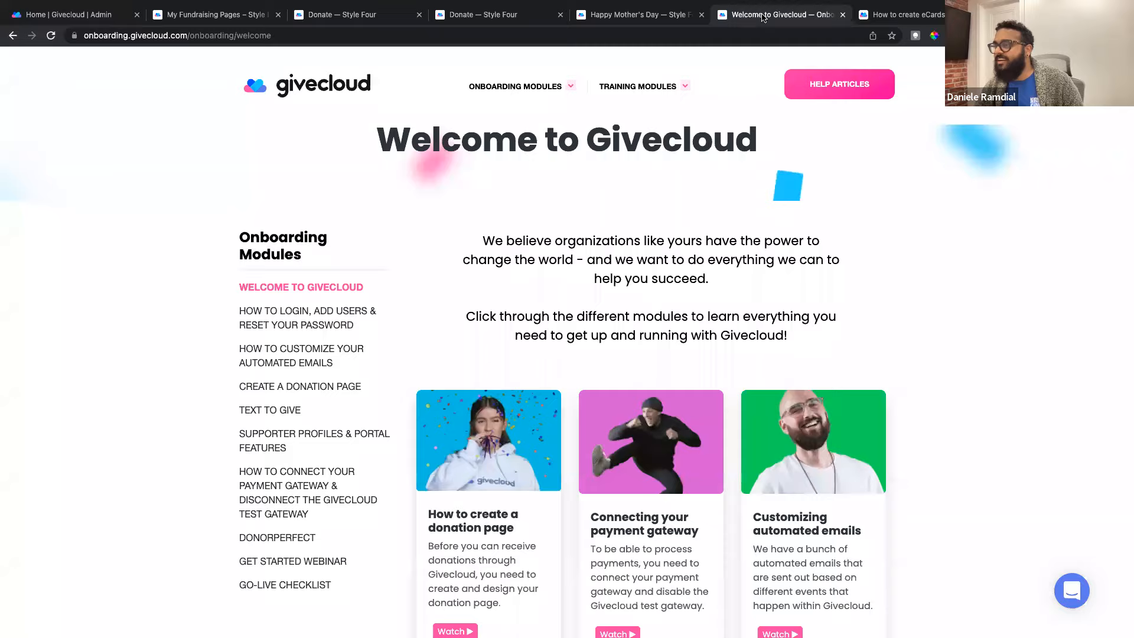
pyautogui.click(763, 17)
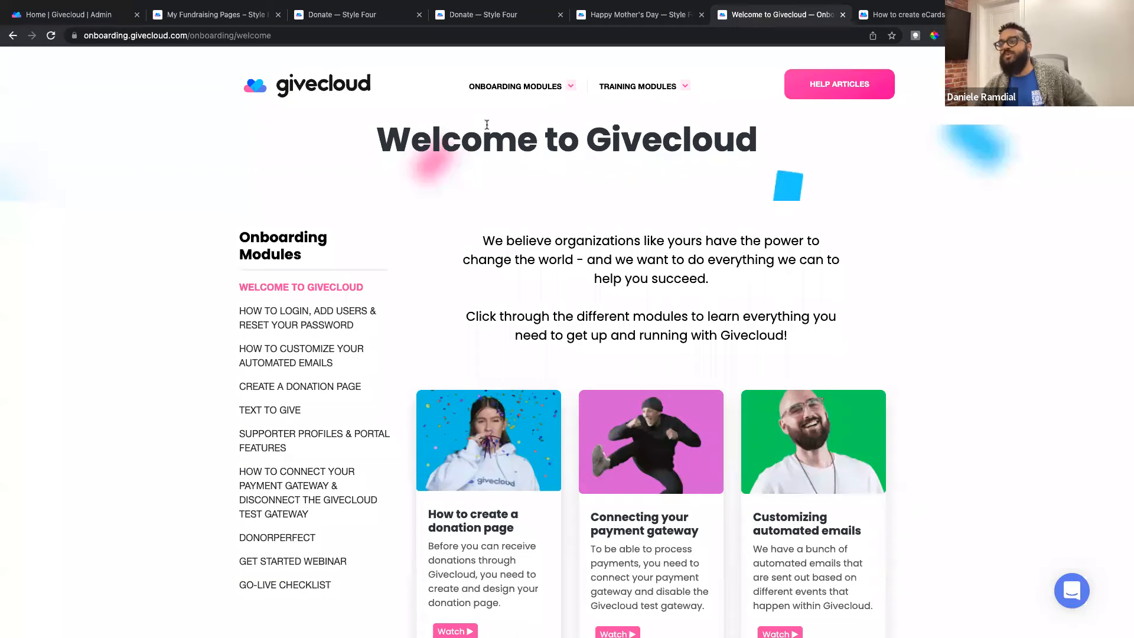
# Step: From Training Modules > WELCOME, open the ONLINE STORE module with its intro video and topics list
pyautogui.click(662, 89)
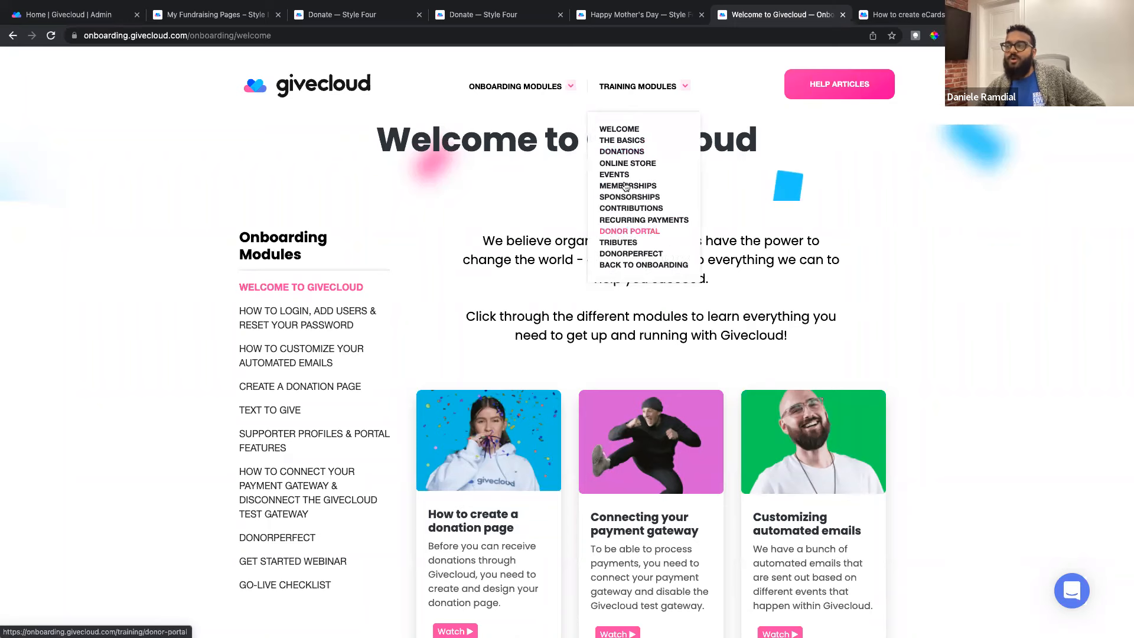
pyautogui.click(619, 129)
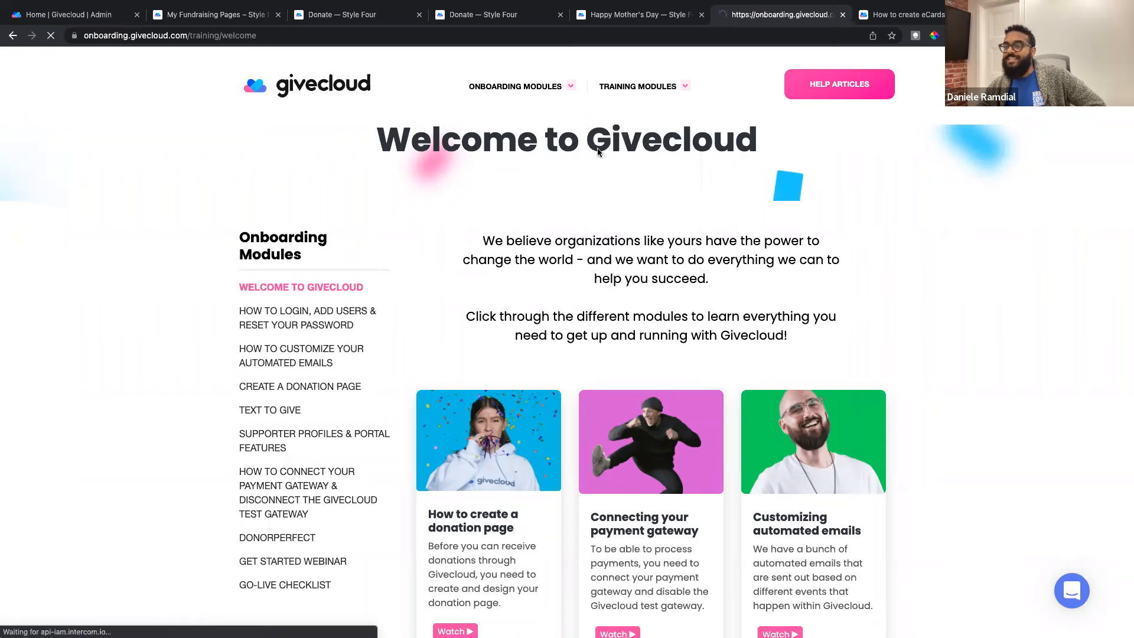
pyautogui.scroll(-2, 387, 345)
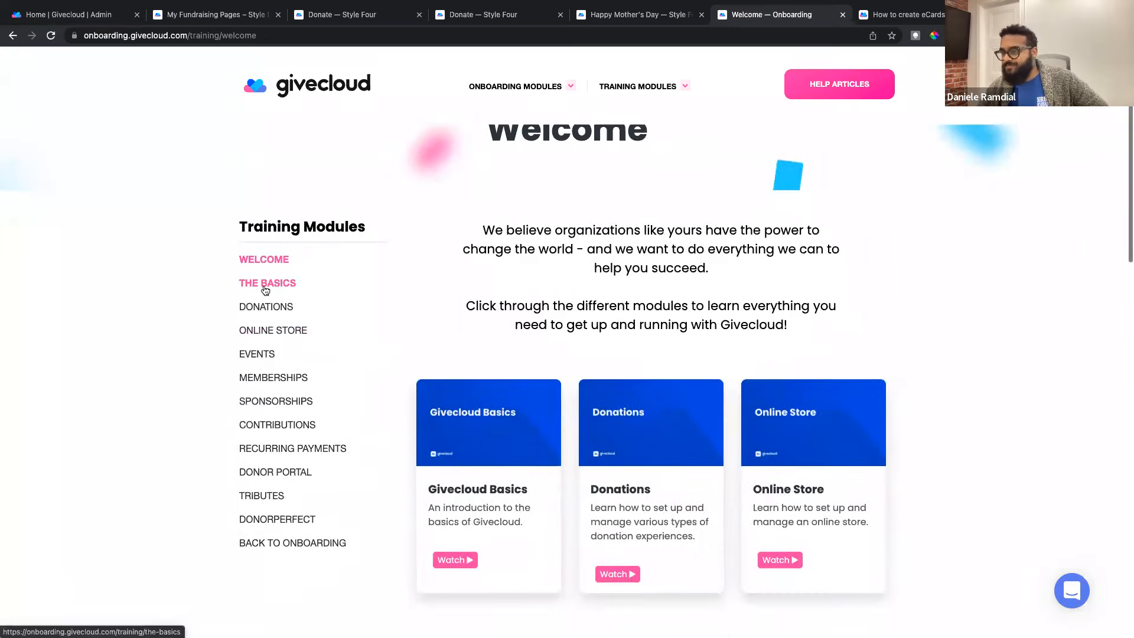
pyautogui.click(276, 329)
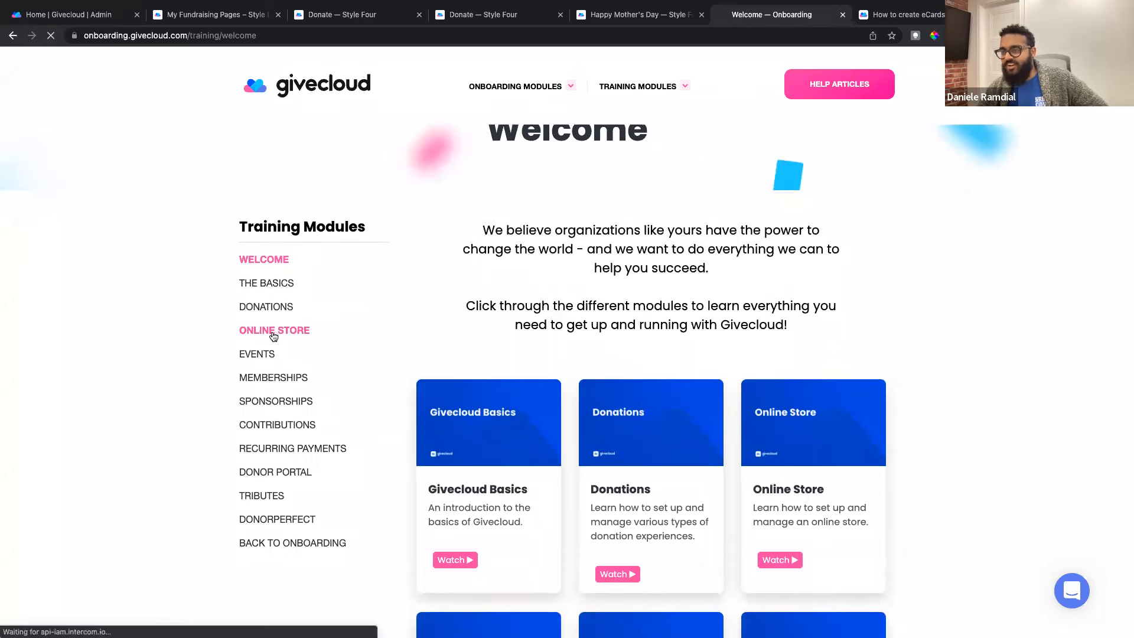
pyautogui.scroll(-3, 594, 359)
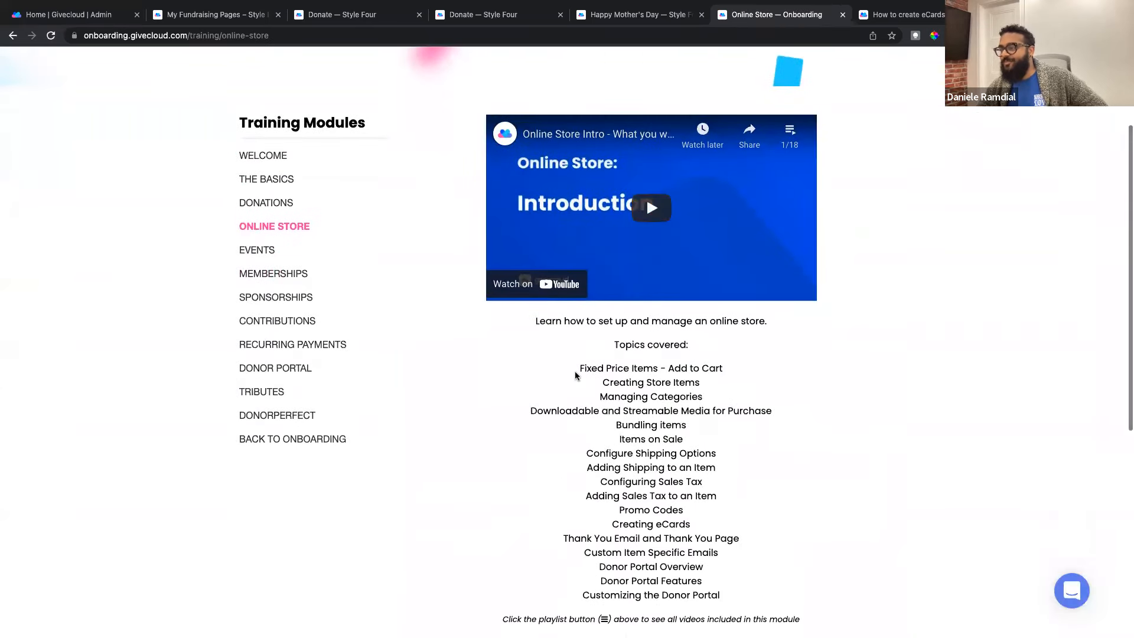